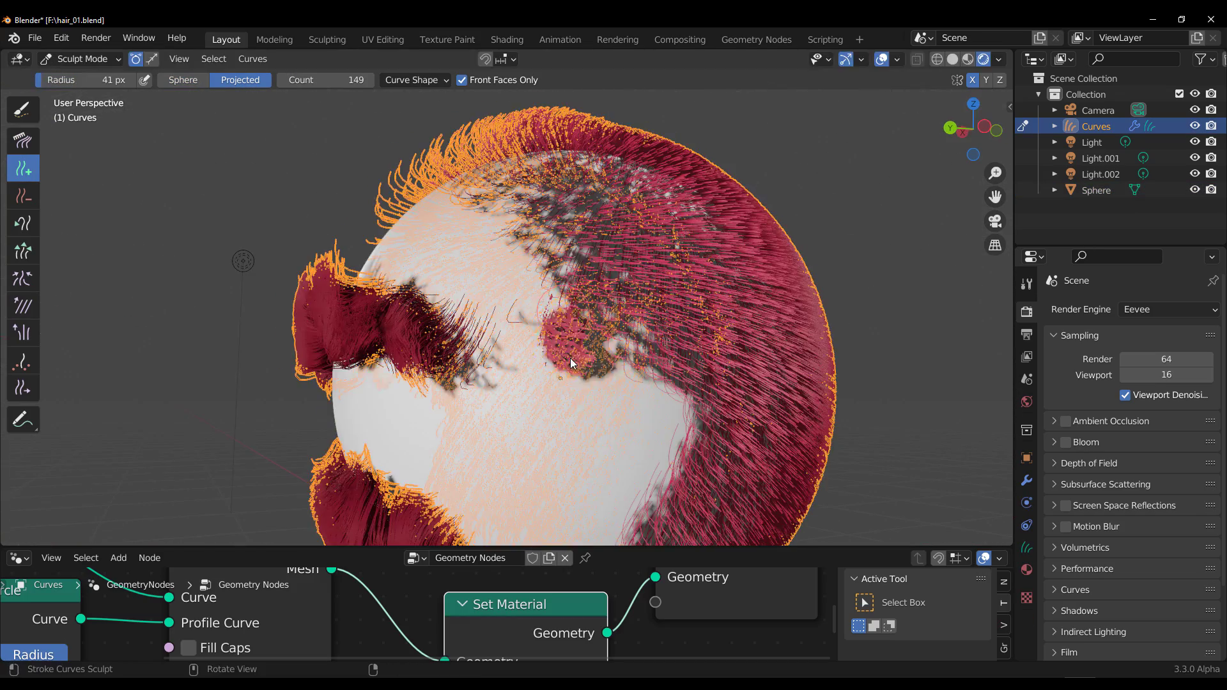
# Step: Resize the curve sculpt brush over the monkey's mustache and view the head from the side
pyautogui.moveTo(575, 288); pyautogui.dragTo(545, 275, button='middle')
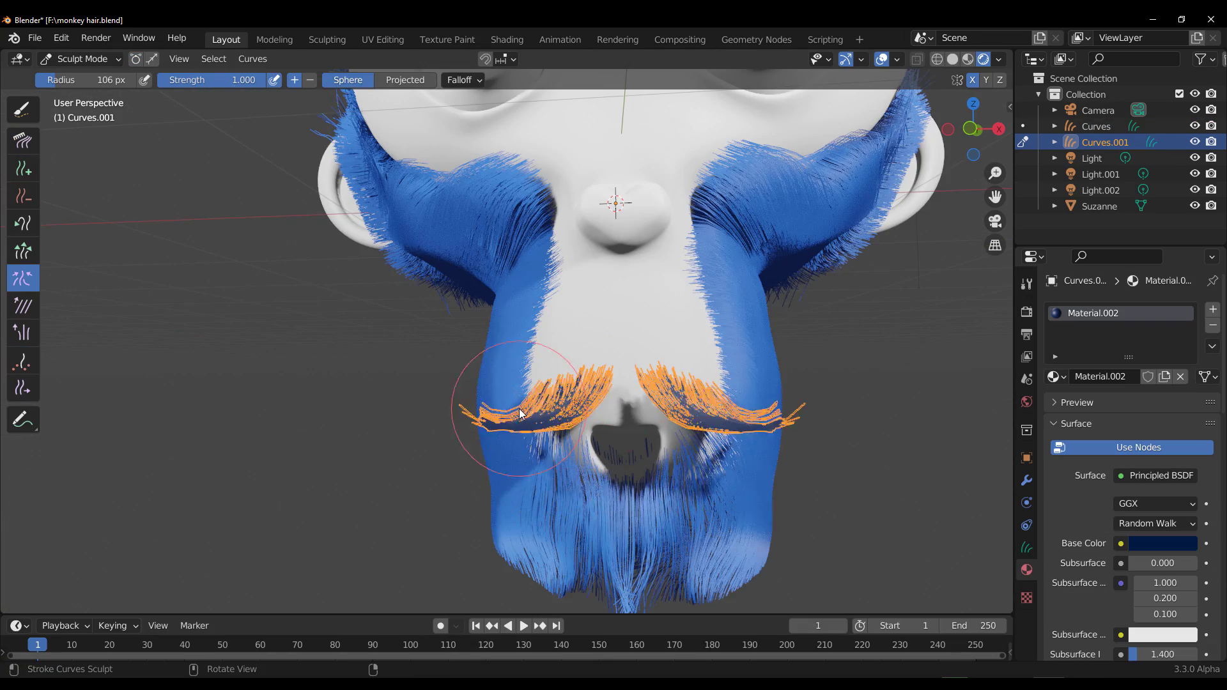
pyautogui.press('f')
pyautogui.click(599, 386)
pyautogui.moveTo(599, 386); pyautogui.dragTo(567, 410, button='middle')
pyautogui.scroll(-4, 567, 410)
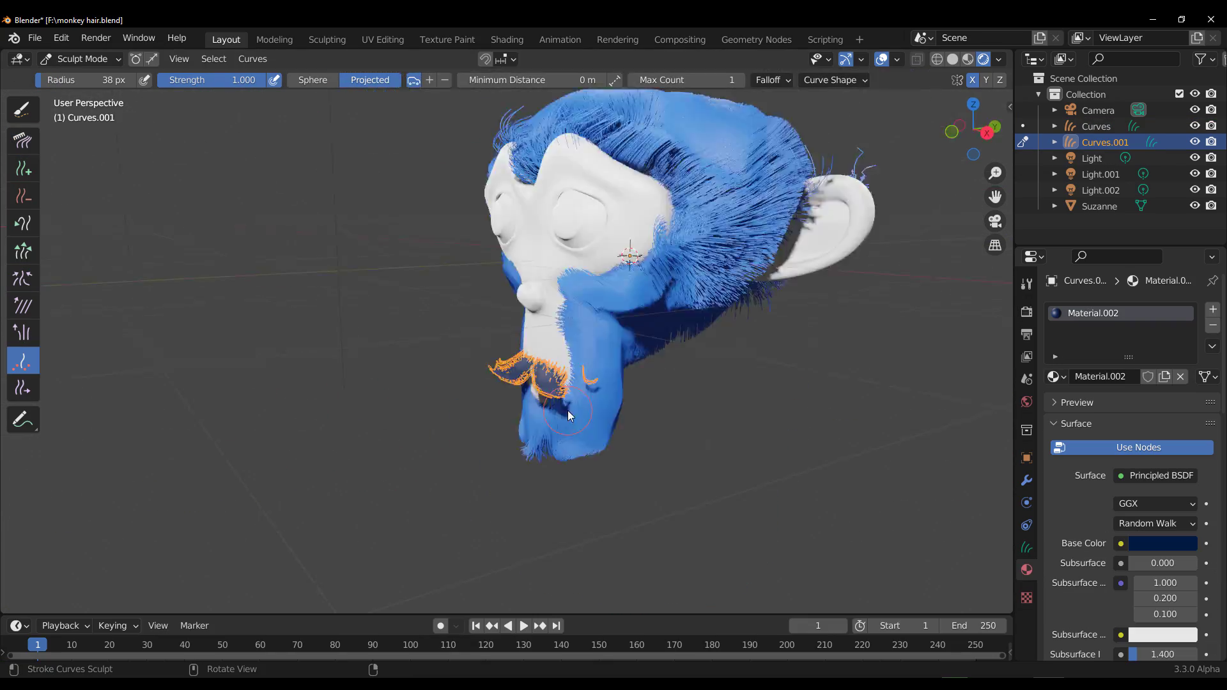
# Step: Add mirrored guide hairs at the inner corners of the monkey's eyes with the Add brush, undoing the stray stroke
pyautogui.keyDown('shift'); pyautogui.moveTo(637, 159); pyautogui.dragTo(516, 285, button='middle'); pyautogui.keyUp('shift')
pyautogui.scroll(8, 516, 285)
pyautogui.click(23, 168)
pyautogui.click(416, 79)
pyautogui.moveTo(479, 303); pyautogui.dragTo(705, 337)
pyautogui.hotkey('ctrl', 'z')
pyautogui.moveTo(705, 342); pyautogui.dragTo(664, 349, button='middle')
pyautogui.click(22, 141)
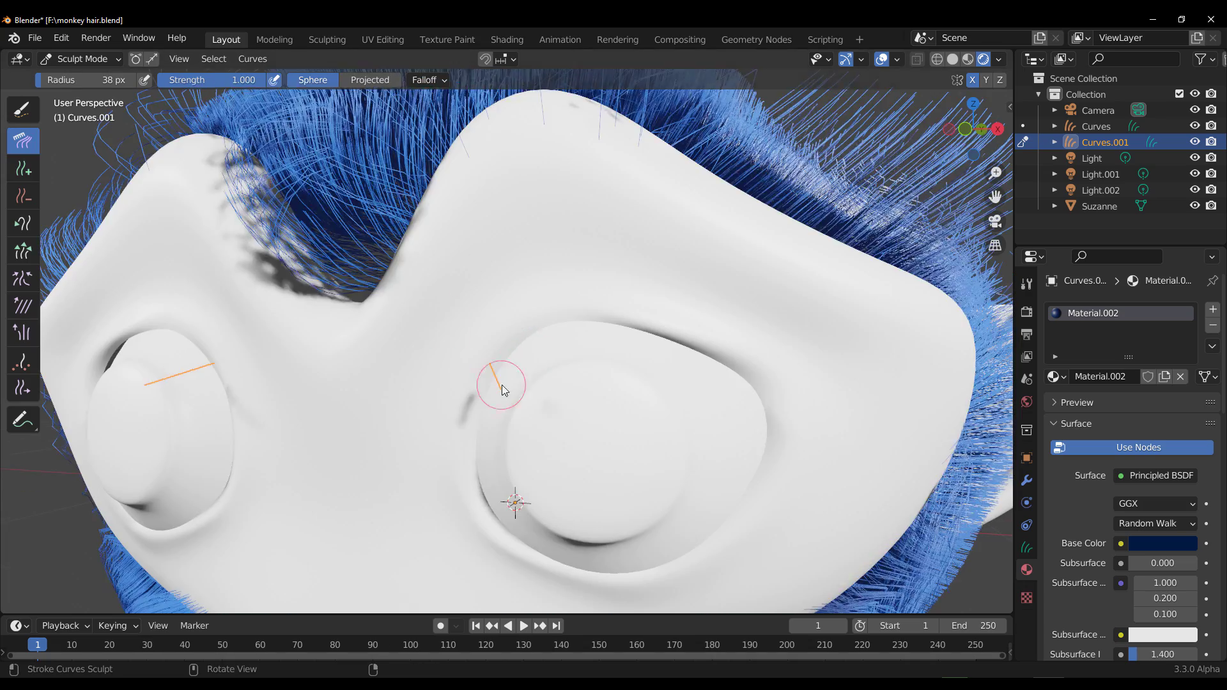
# Step: Add mirrored guide hairs at the outer corners of the monkey's eyes and comb the inner ones into a curve
pyautogui.moveTo(501, 388); pyautogui.dragTo(396, 365, button='middle')
pyautogui.scroll(-5, 396, 358)
pyautogui.click(23, 169)
pyautogui.scroll(5, 609, 362)
pyautogui.click(23, 141)
pyautogui.click(22, 251)
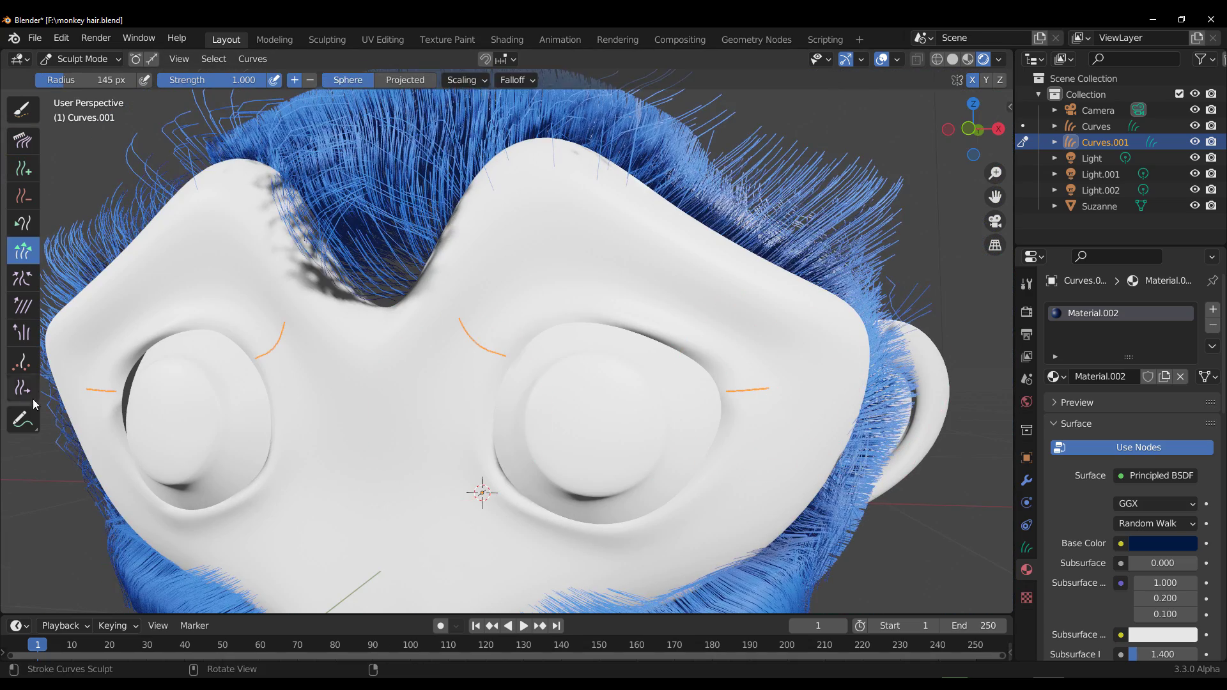
# Step: Fill the arc above both of the monkey's eyes with short hairs using a resized Density brush
pyautogui.click(22, 362)
pyautogui.press('f')
pyautogui.click(554, 364)
pyautogui.moveTo(479, 326); pyautogui.dragTo(758, 365)
pyautogui.scroll(-6, 511, 351)
pyautogui.click(22, 109)
pyautogui.click(82, 59)
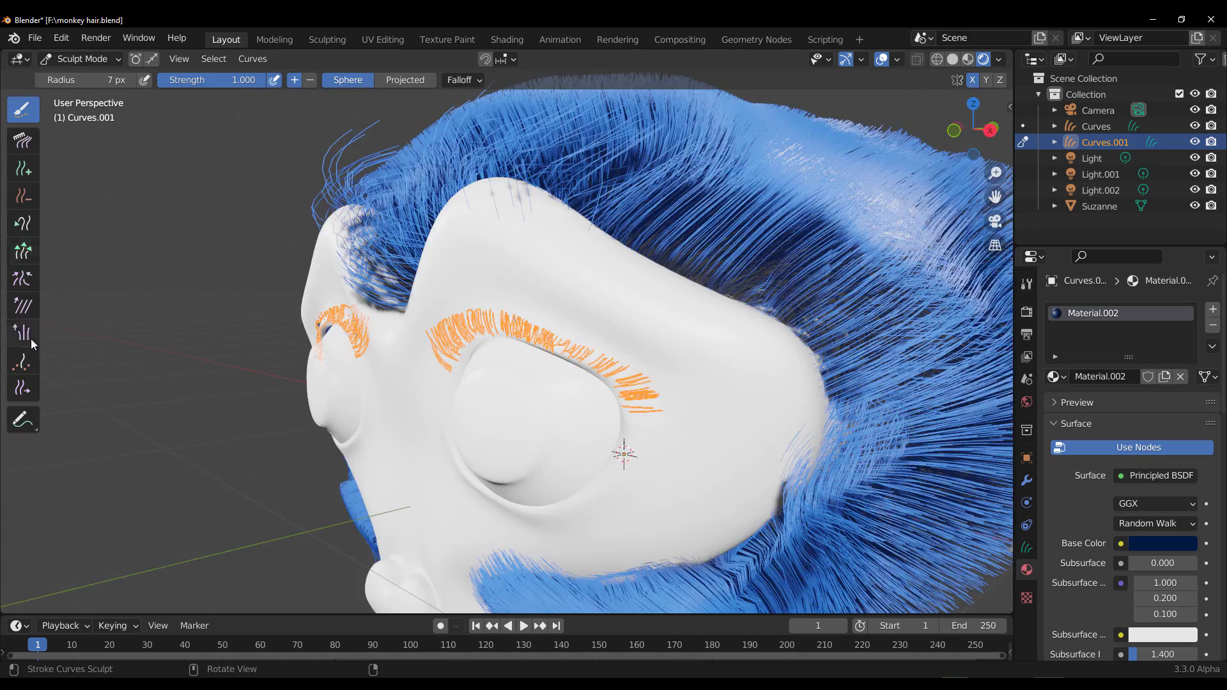
# Step: Return the mustache curves to Sculpt Mode, brush across the strands and pick the Puff brush
pyautogui.moveTo(625, 452)
pyautogui.mouseDown(button='middle')
pyautogui.moveTo(509, 383)
pyautogui.moveTo(355, 492)
pyautogui.mouseUp(button='middle')
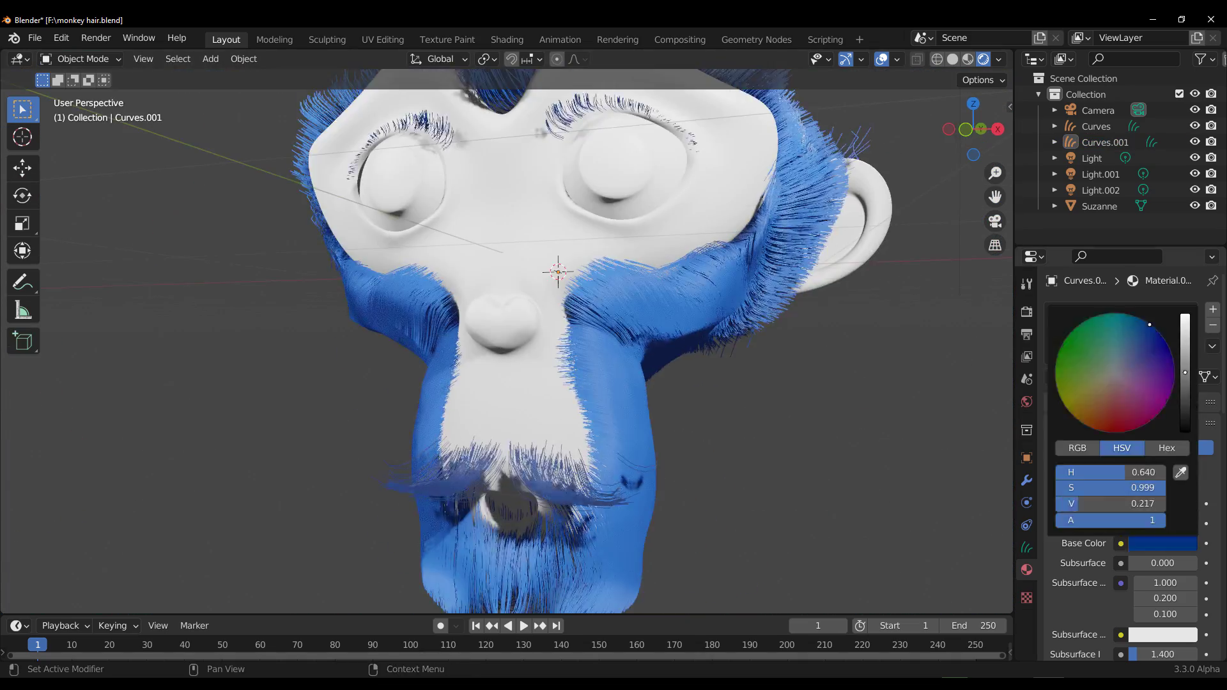
pyautogui.moveTo(767, 275)
pyautogui.mouseDown(button='middle')
pyautogui.moveTo(956, 270)
pyautogui.moveTo(488, 451)
pyautogui.mouseUp(button='middle')
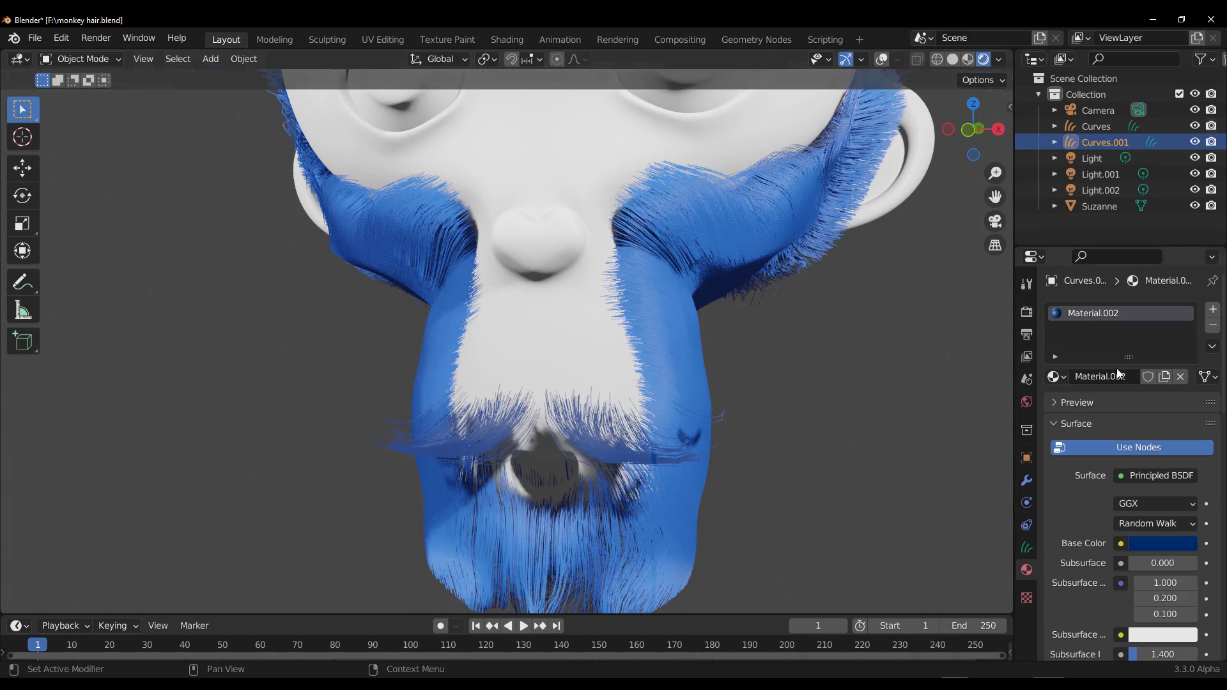
pyautogui.hotkey('ctrl', 'Tab')
pyautogui.moveTo(442, 411)
pyautogui.mouseDown()
pyautogui.moveTo(630, 447)
pyautogui.moveTo(589, 469)
pyautogui.mouseUp()
pyautogui.scroll(-2, 617, 430)
pyautogui.click(23, 332)
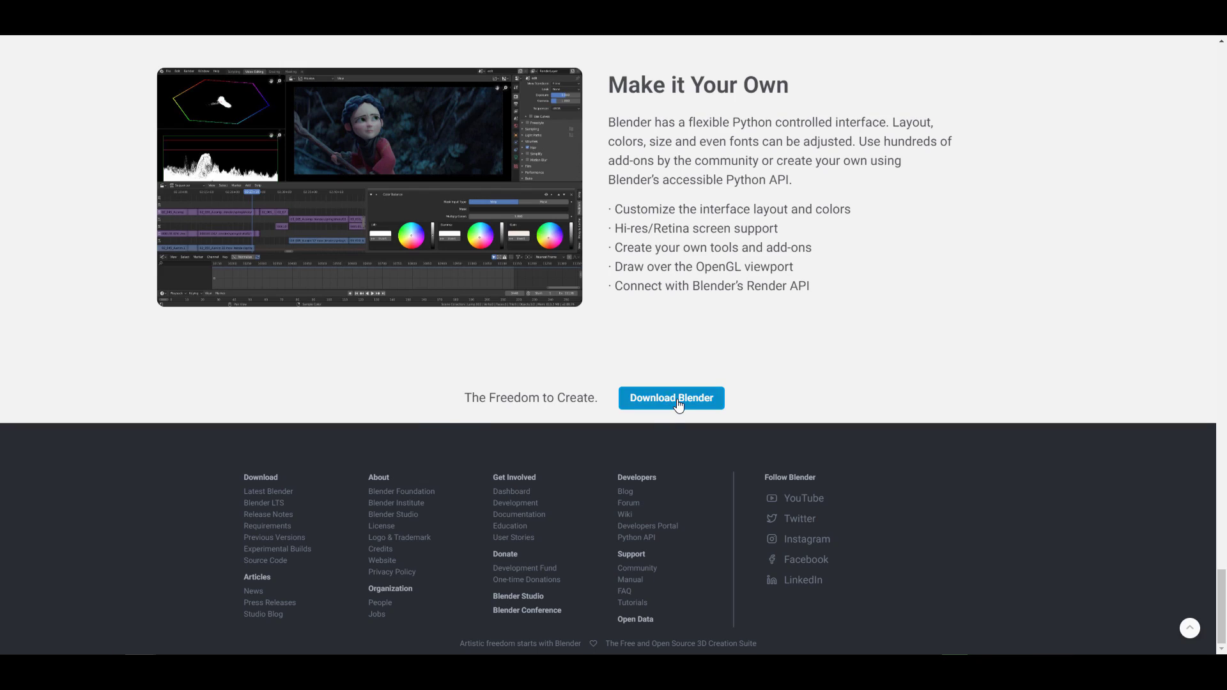
# Step: Switch to the Blender website, open the download page and go through the daily builds to the branch builds
pyautogui.click(677, 400)
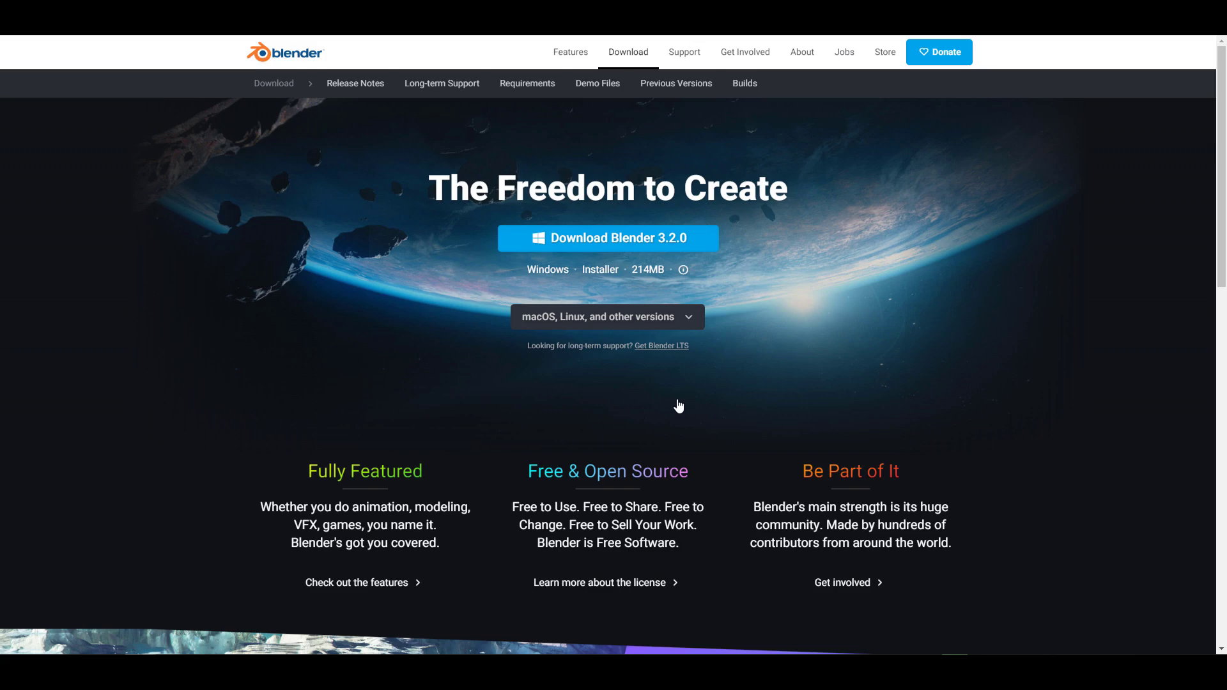
pyautogui.scroll(-12, 673, 390)
pyautogui.click(540, 364)
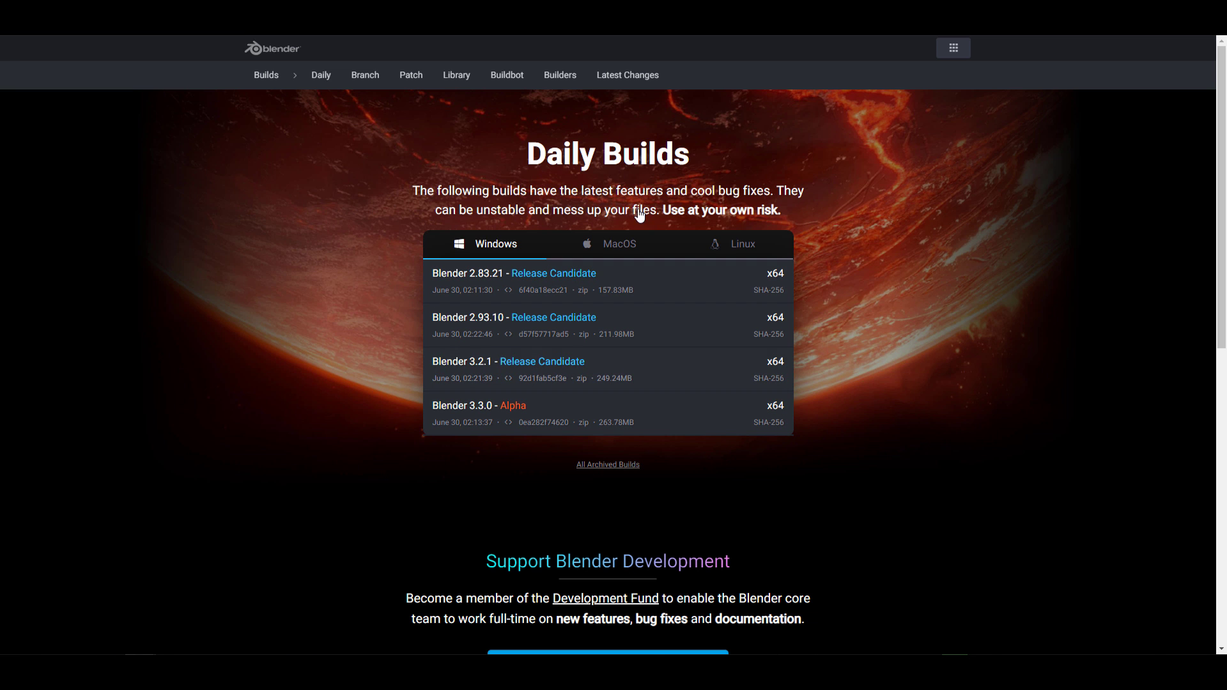
pyautogui.click(366, 77)
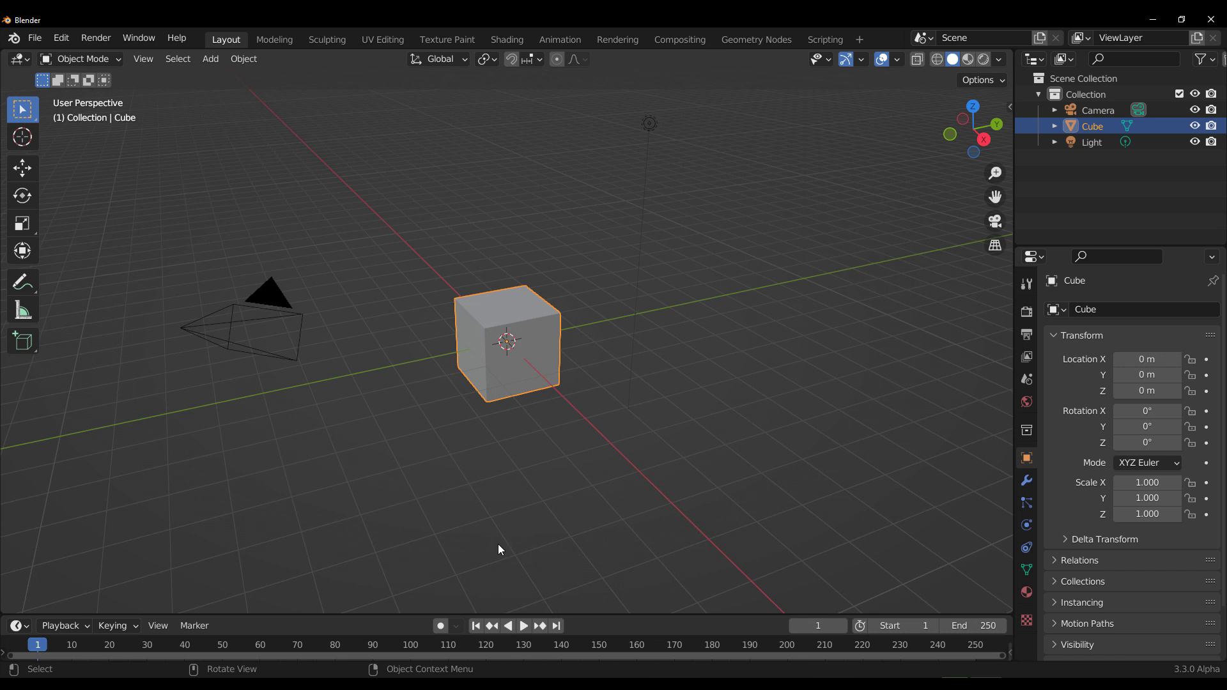
pyautogui.scroll(6, 354, 293)
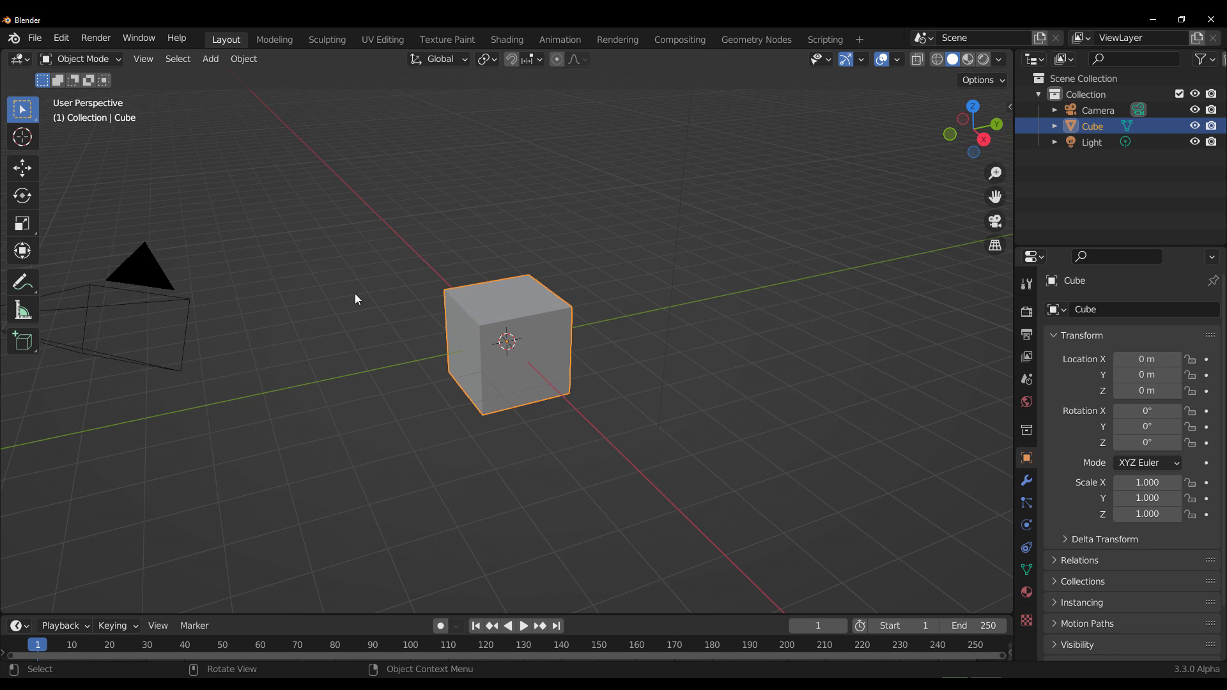
pyautogui.scroll(-5, 365, 291)
pyautogui.moveTo(443, 301); pyautogui.dragTo(519, 335, button='middle')
pyautogui.scroll(5, 519, 335)
pyautogui.scroll(-3, 535, 323)
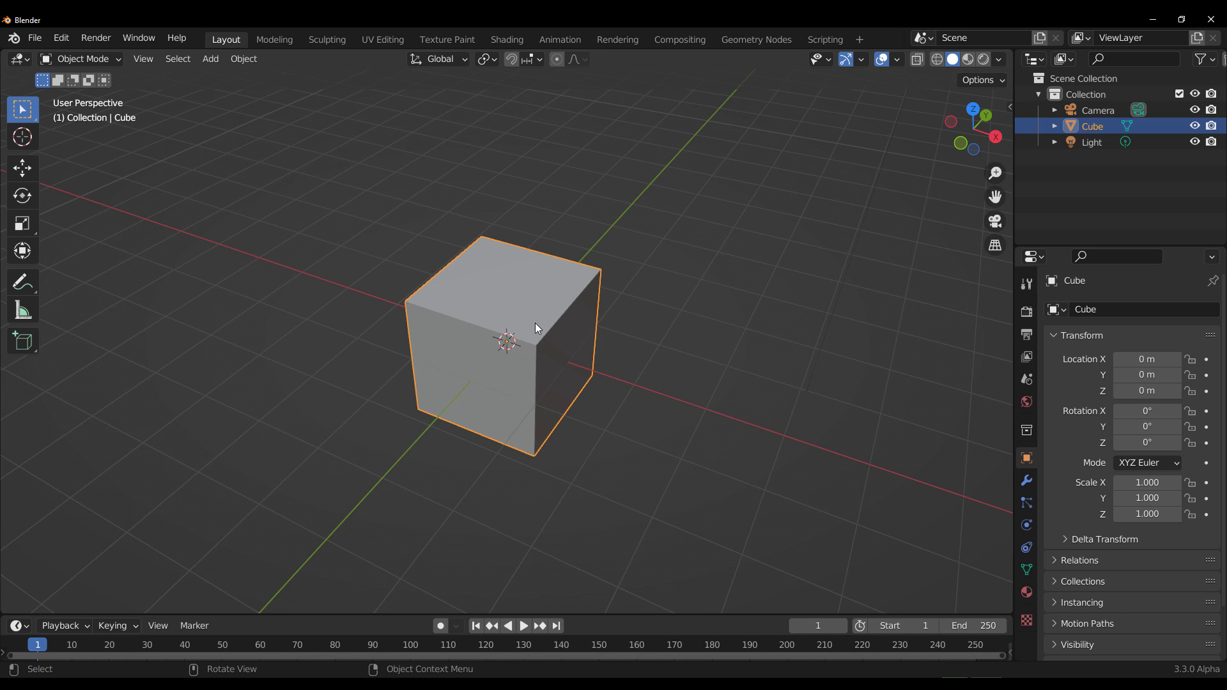
# Step: Round the default cube into a sphere with level 4 subdivision and apply Shade Auto Smooth
pyautogui.press('ctrl')
pyautogui.hotkey('ctrl', '4')
pyautogui.scroll(5, 535, 323)
pyautogui.moveTo(536, 324); pyautogui.dragTo(602, 315, button='middle')
pyautogui.rightClick(696, 165)
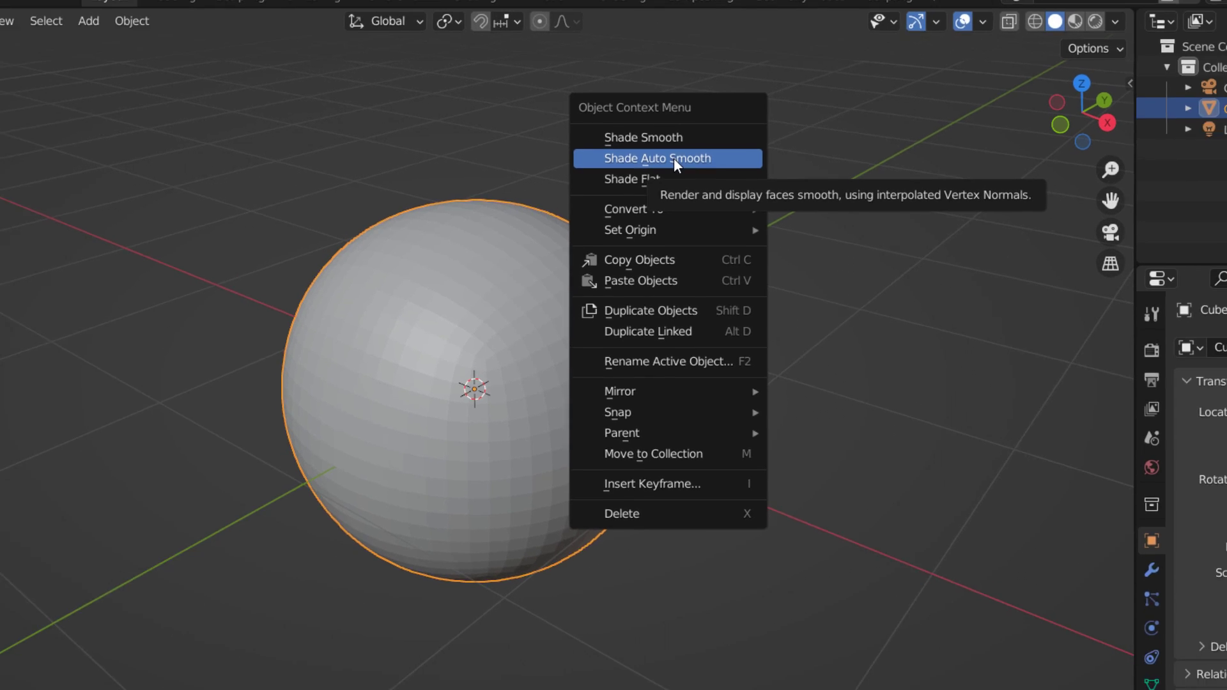
pyautogui.click(674, 159)
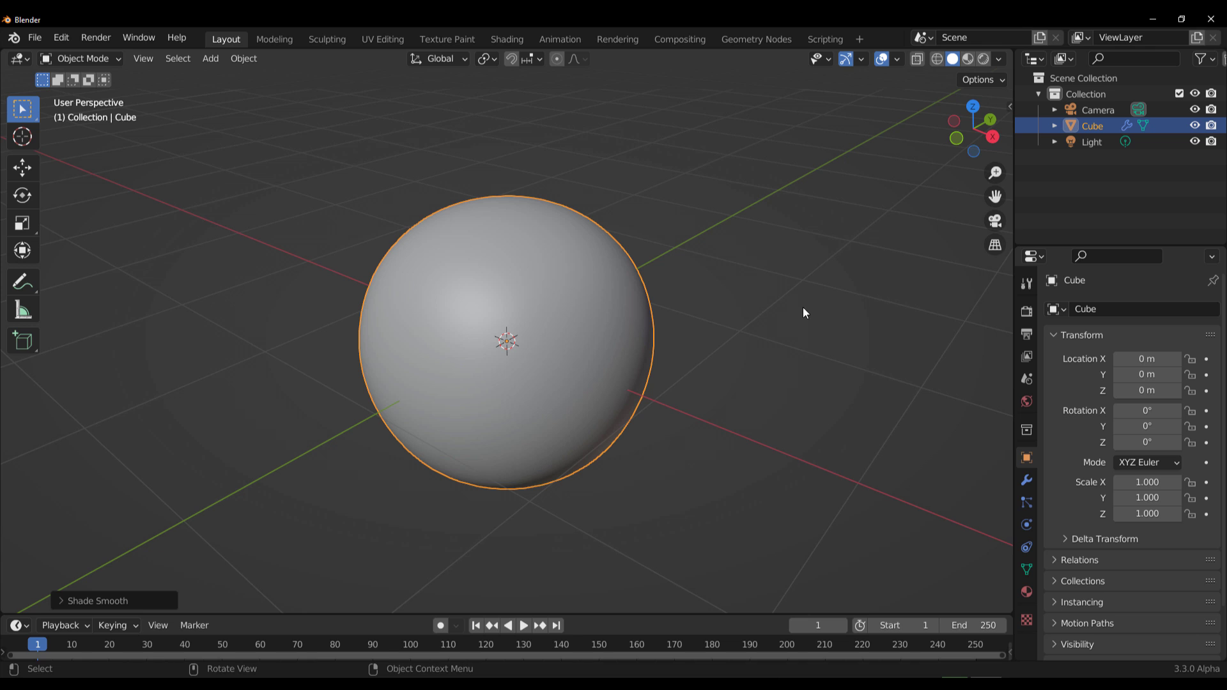
pyautogui.moveTo(802, 310); pyautogui.dragTo(737, 310, button='middle')
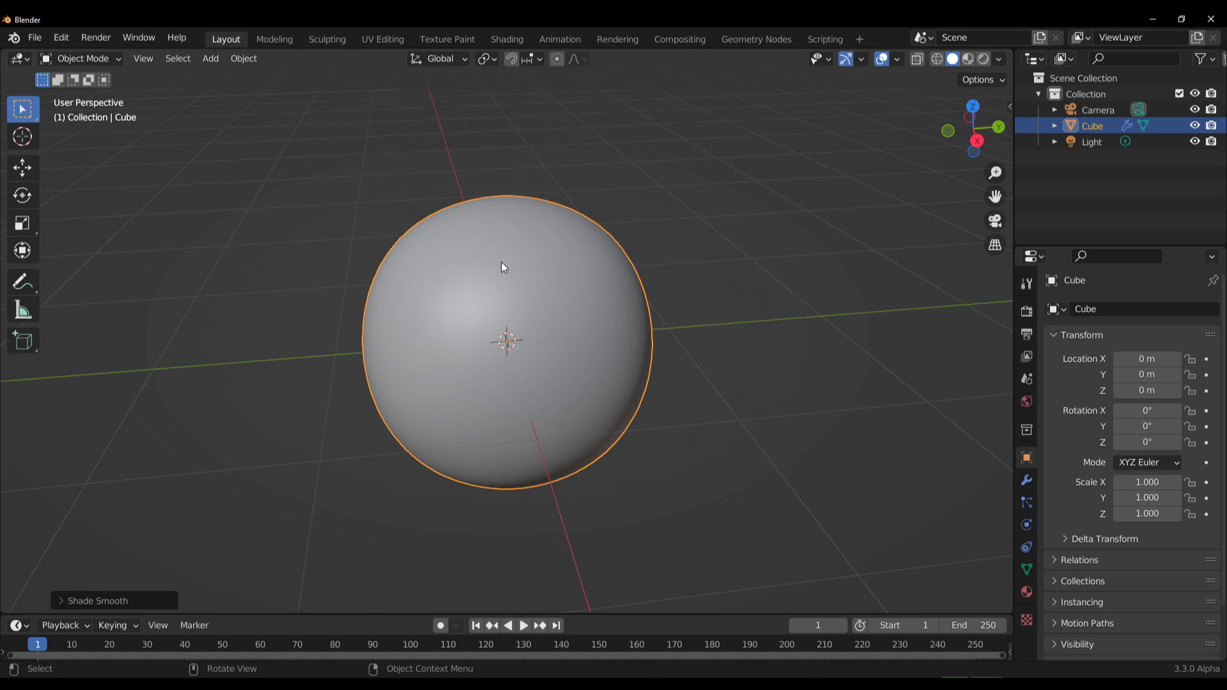
# Step: Apply the Subdivision modifier on the rounded cube
pyautogui.click(1026, 480)
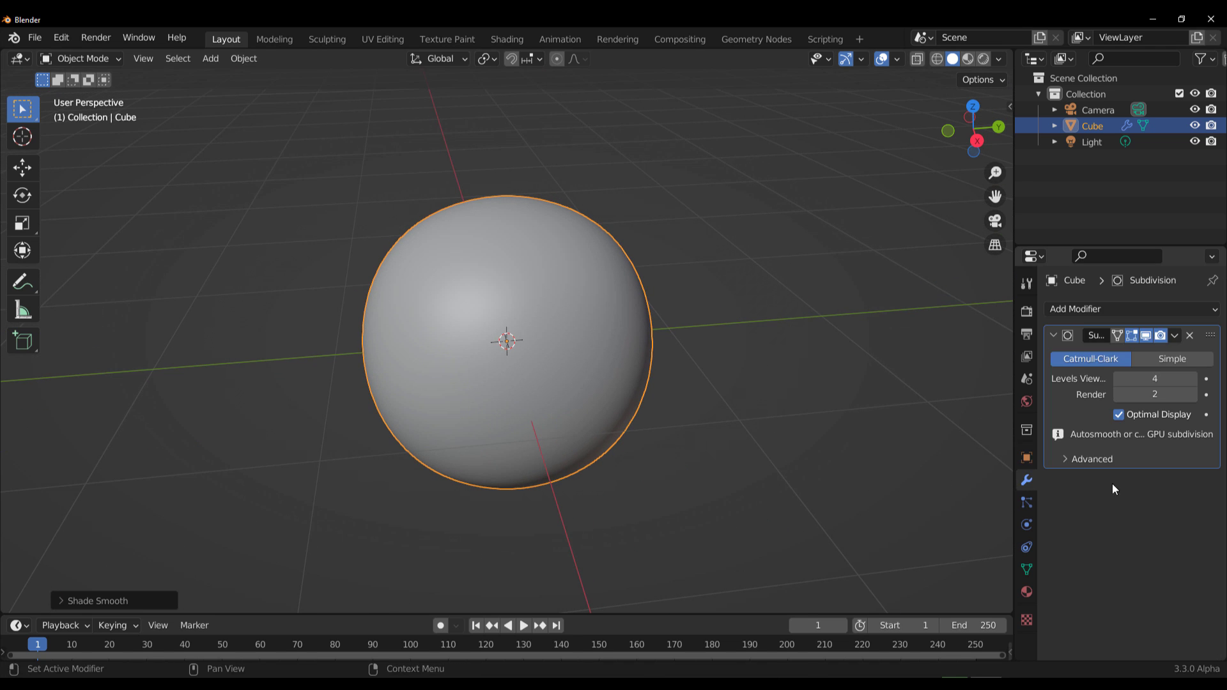
pyautogui.click(1174, 342)
pyautogui.click(1115, 365)
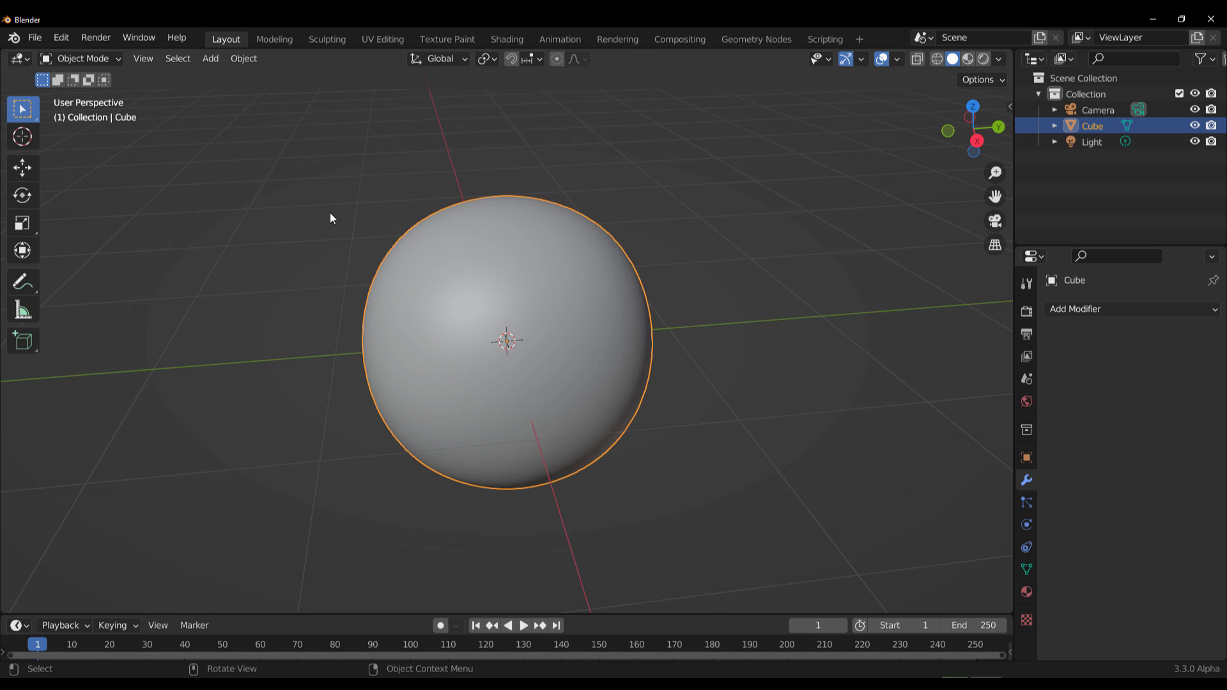
# Step: Add a Random hair curves object around the sphere
pyautogui.hotkey('shift', 'a')
pyautogui.moveTo(362, 216)
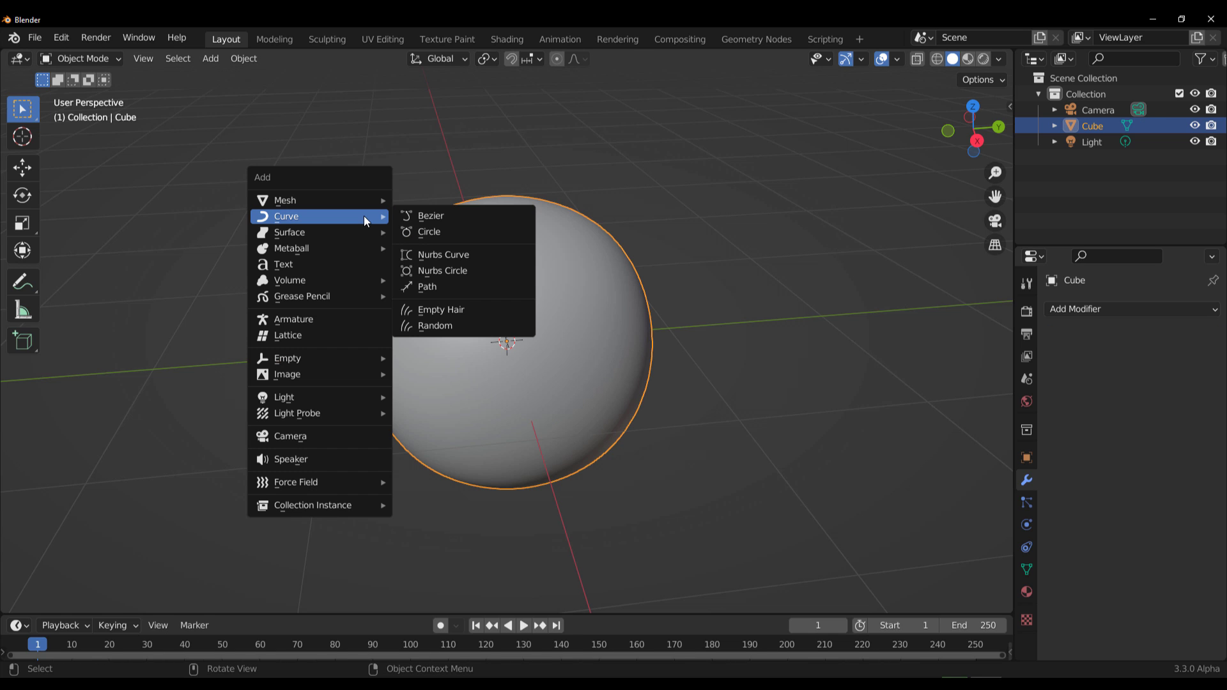
pyautogui.click(430, 326)
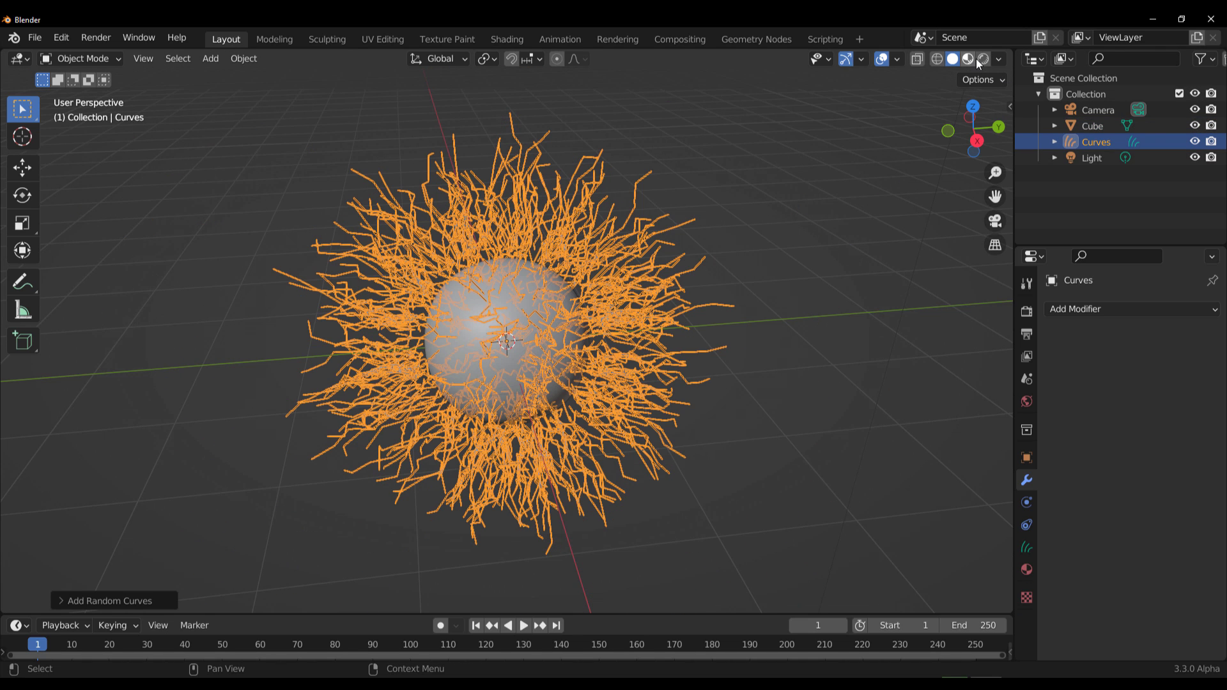
# Step: Preview the random hair curves in rendered viewport shading and inspect the strands up close
pyautogui.click(968, 59)
pyautogui.click(981, 59)
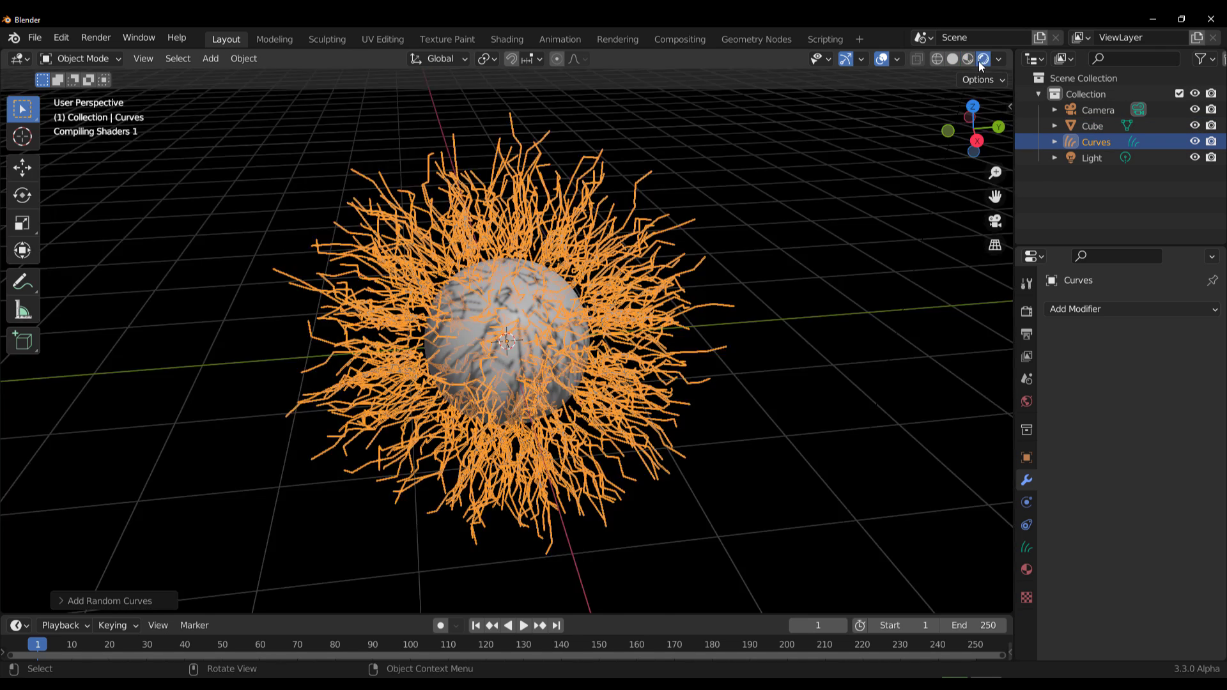
pyautogui.click(829, 251)
pyautogui.moveTo(728, 361); pyautogui.dragTo(638, 350, button='middle')
pyautogui.scroll(4, 477, 297)
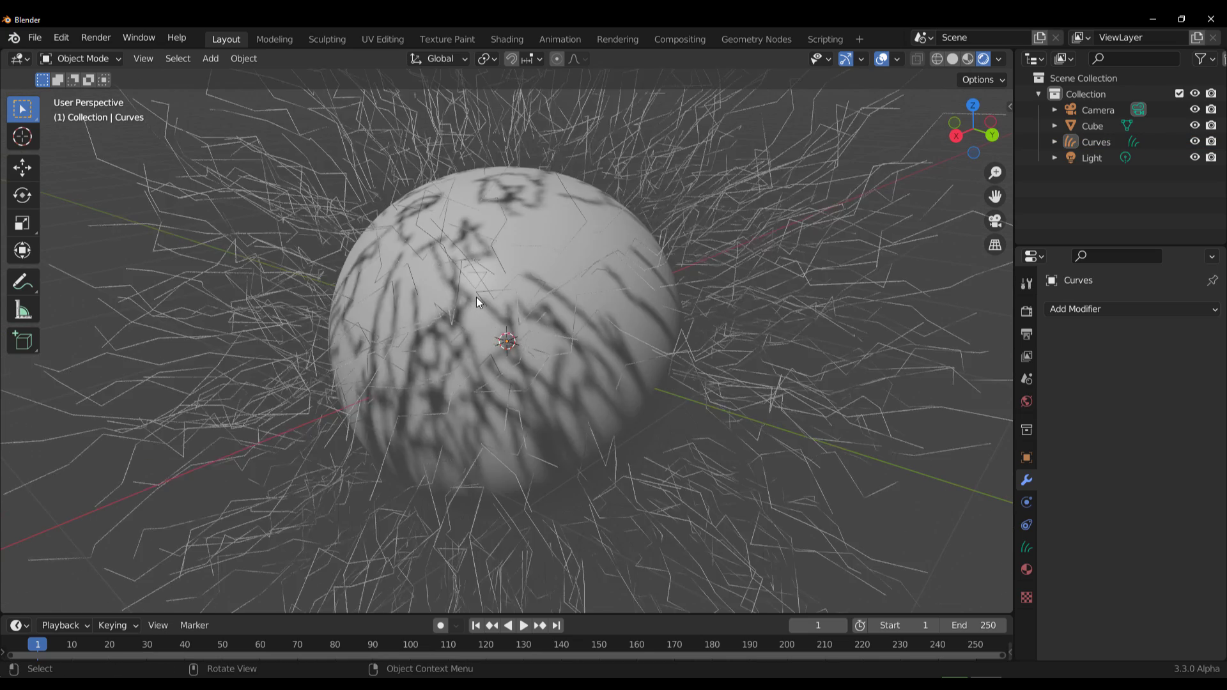
pyautogui.scroll(-4, 477, 297)
# Step: Set the render engine to Cycles and view the hair curves from another angle
pyautogui.click(1025, 314)
pyautogui.click(1169, 309)
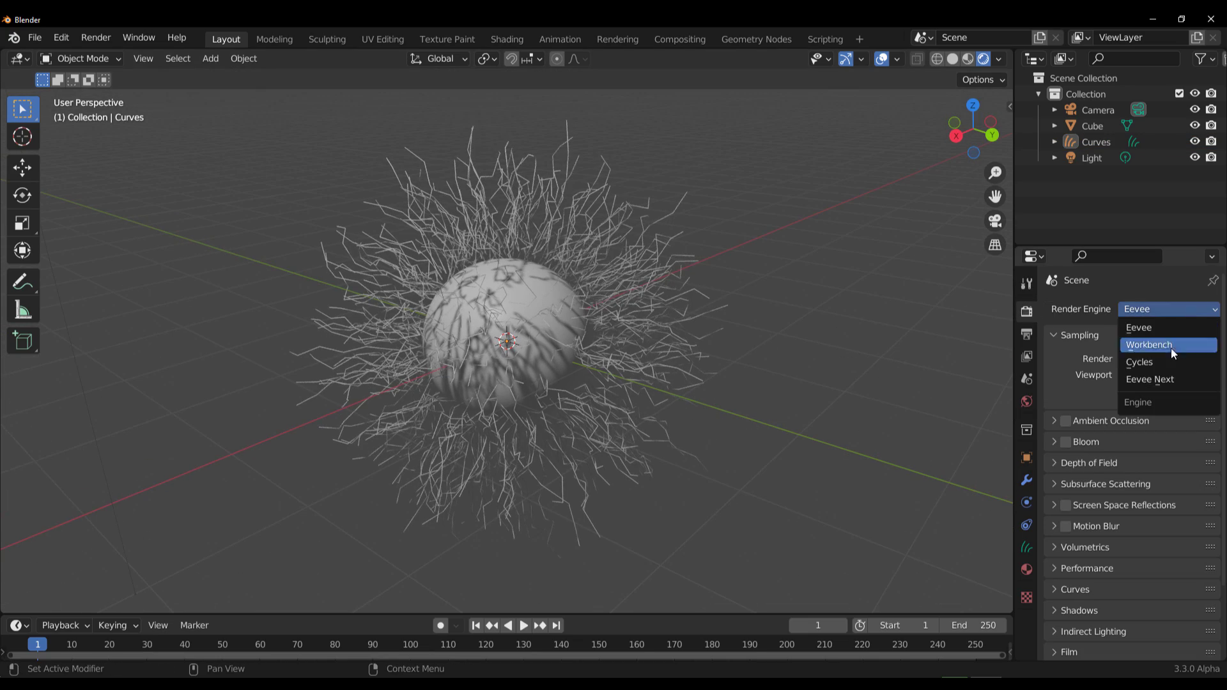
pyautogui.click(1159, 363)
pyautogui.moveTo(645, 344); pyautogui.dragTo(600, 346, button='middle')
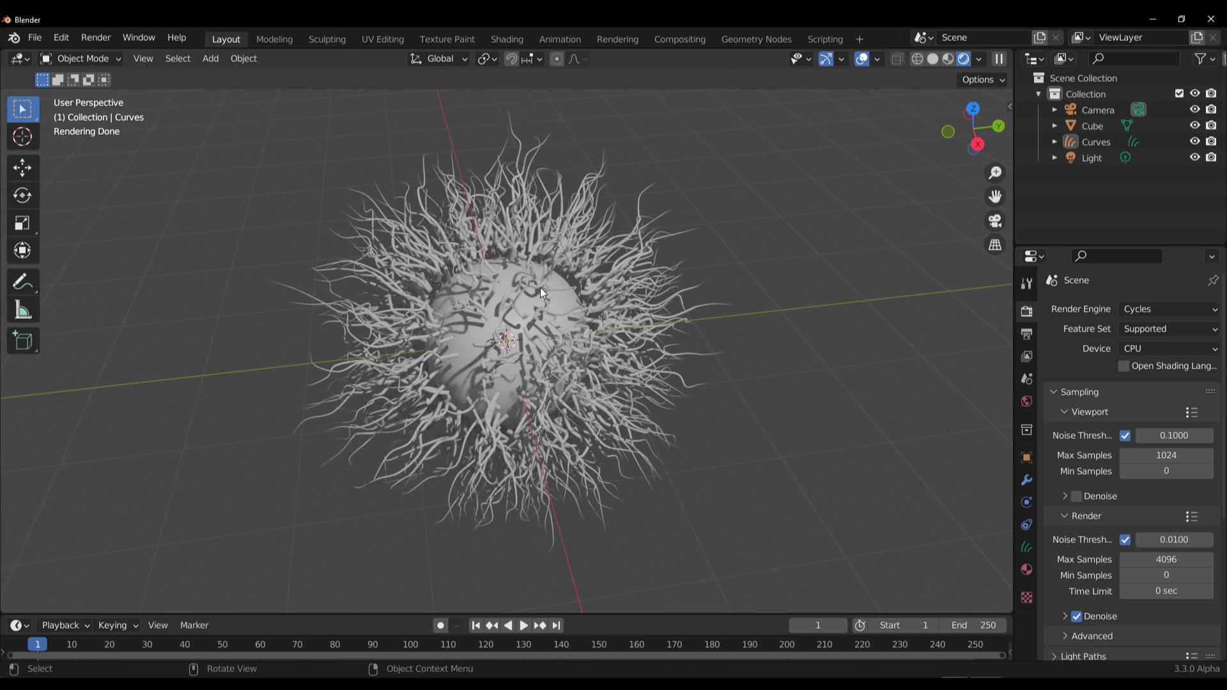
# Step: Return to solid viewport shading and delete the random hair curves
pyautogui.click(933, 59)
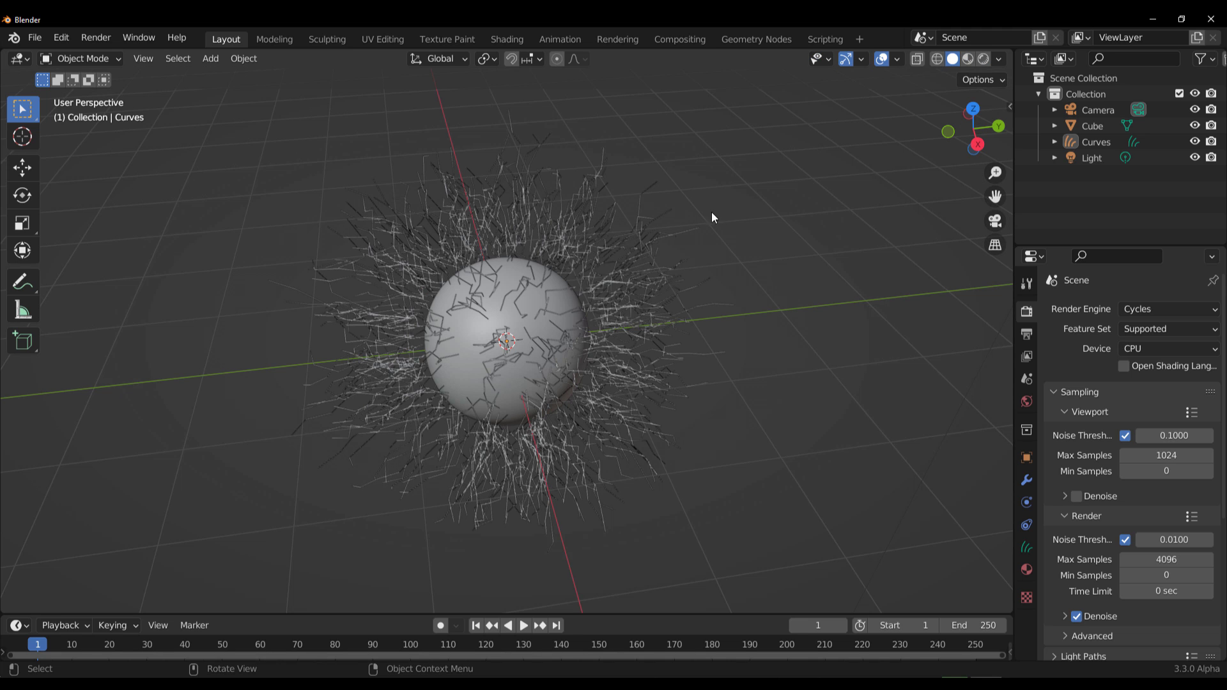
pyautogui.click(600, 283)
pyautogui.press('Delete')
pyautogui.scroll(4, 522, 326)
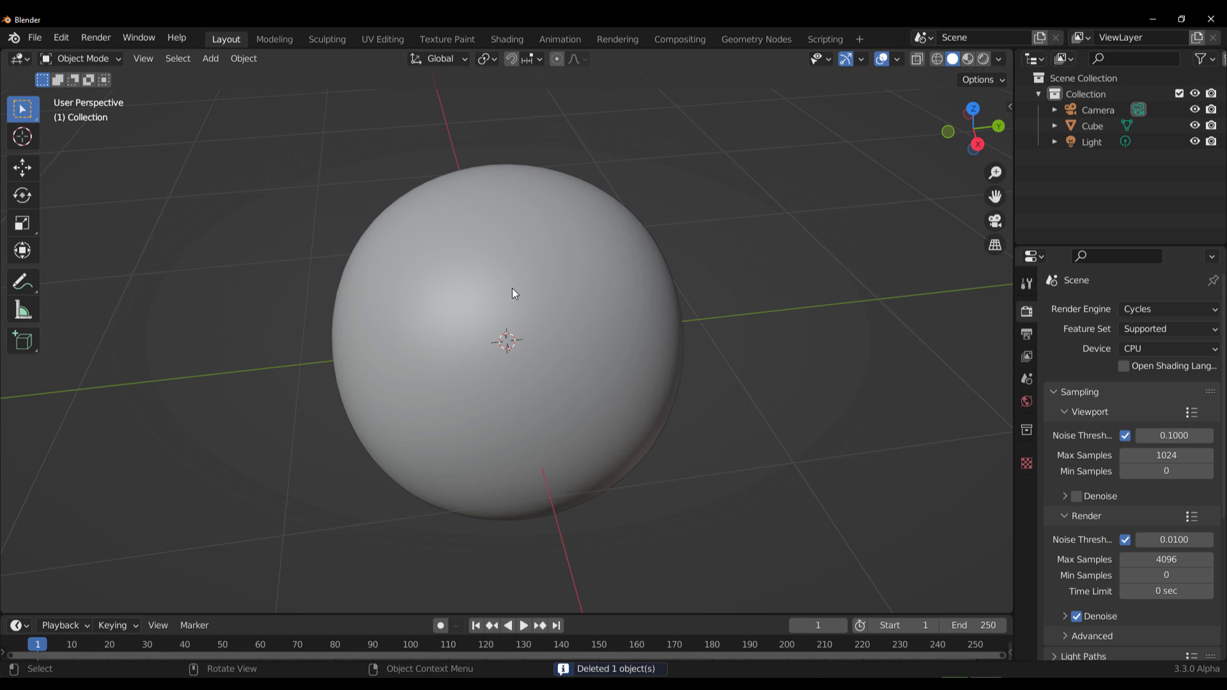
# Step: Select the sphere and add an Empty Hair curves object to it
pyautogui.click(521, 290)
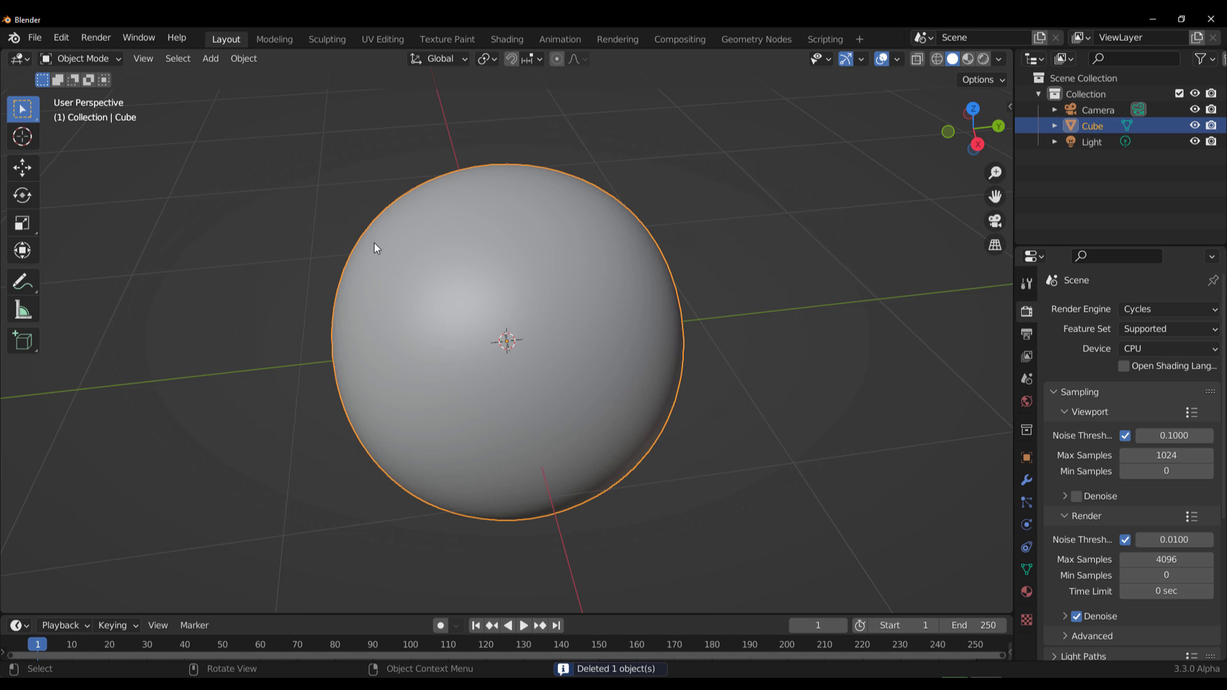
pyautogui.hotkey('shift', 'a')
pyautogui.moveTo(375, 245)
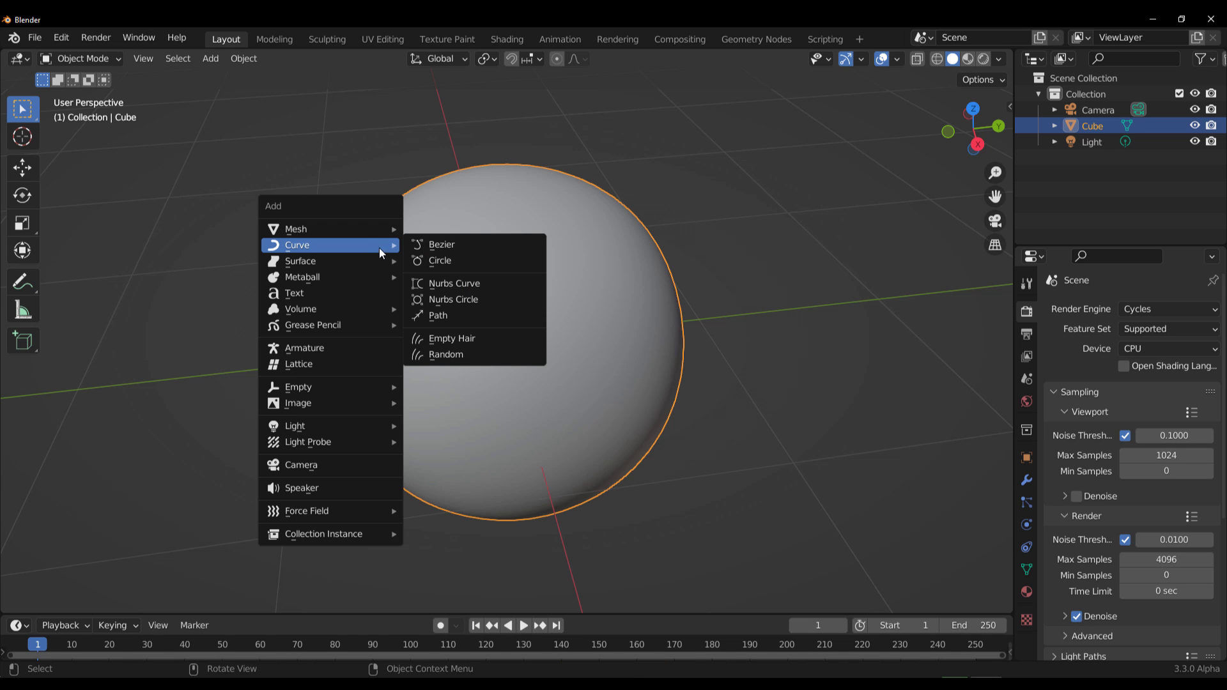
pyautogui.click(481, 339)
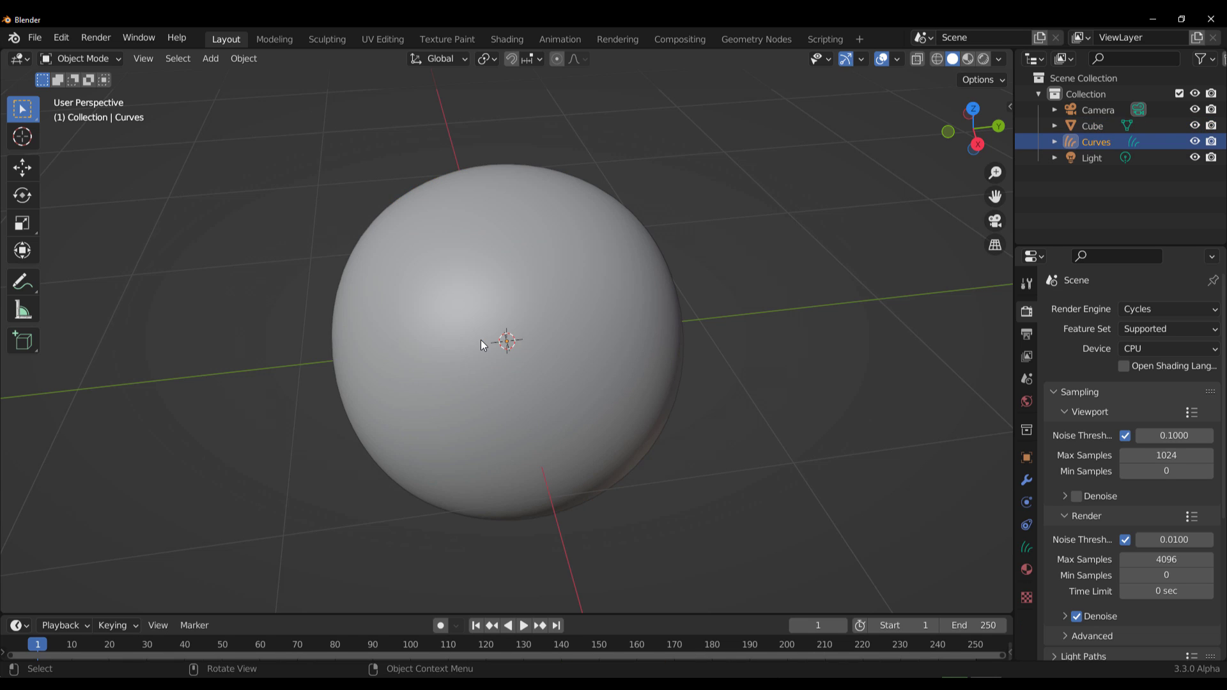
# Step: Put the empty hair object in Sculpt Mode and paint strands across the sphere's front with the 50 px Add brush
pyautogui.click(104, 58)
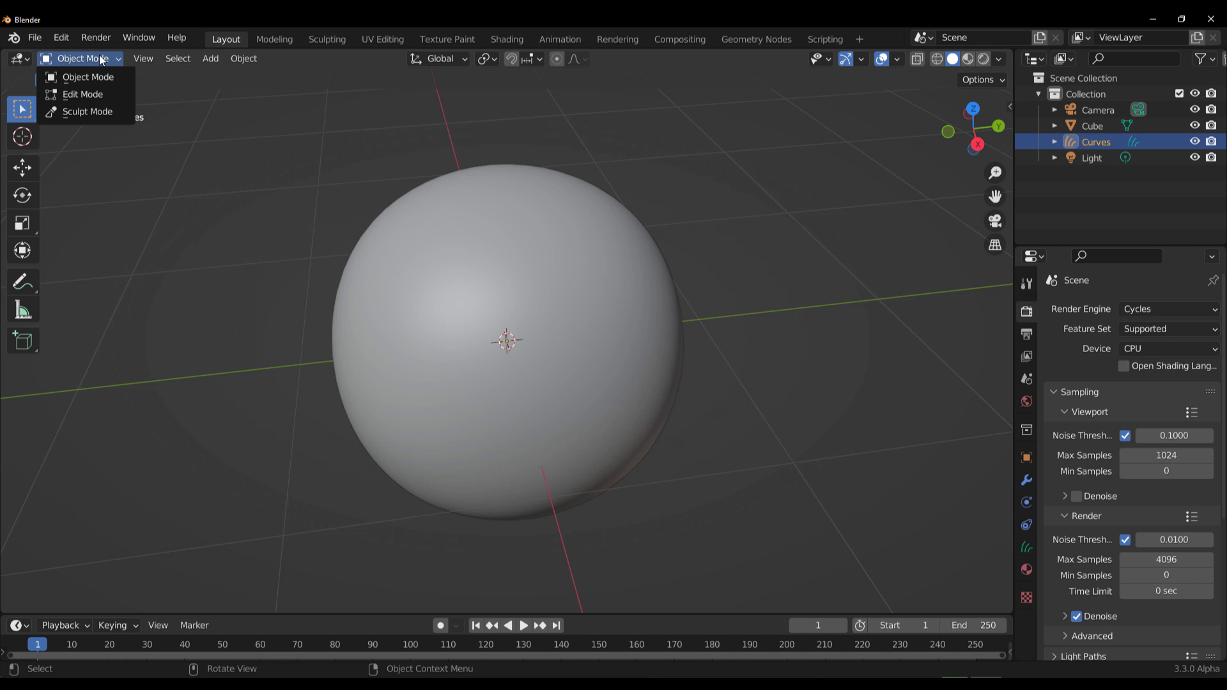
pyautogui.click(96, 112)
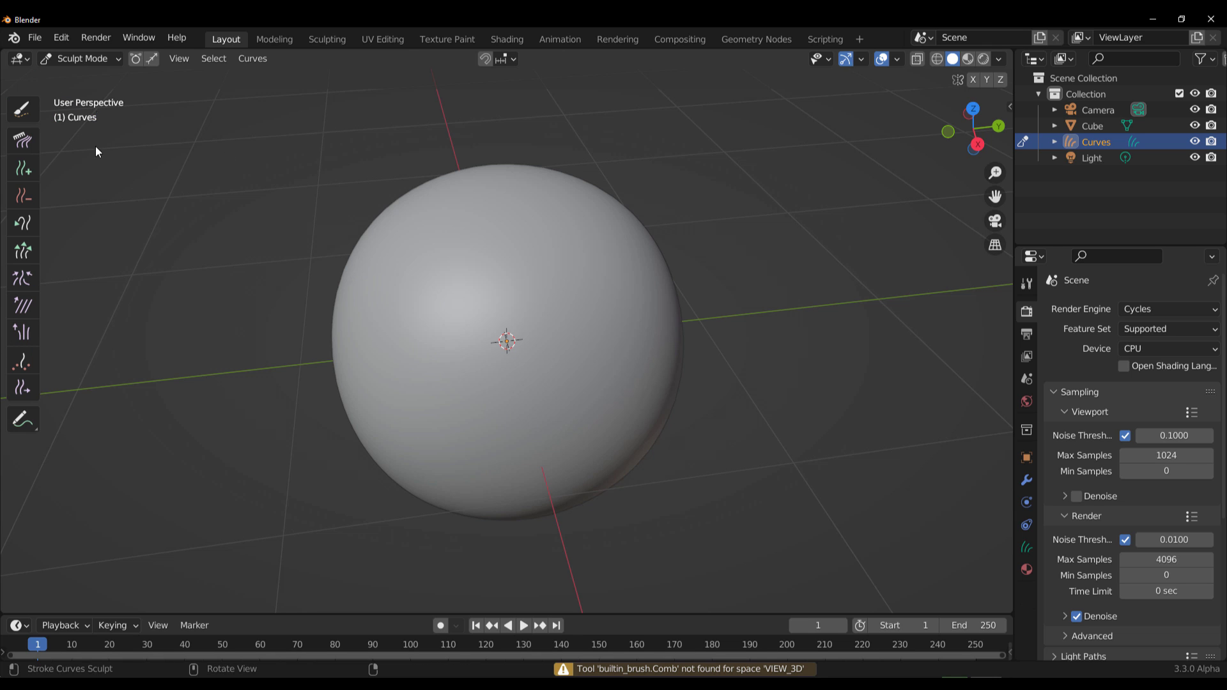
pyautogui.moveTo(523, 238); pyautogui.dragTo(474, 293)
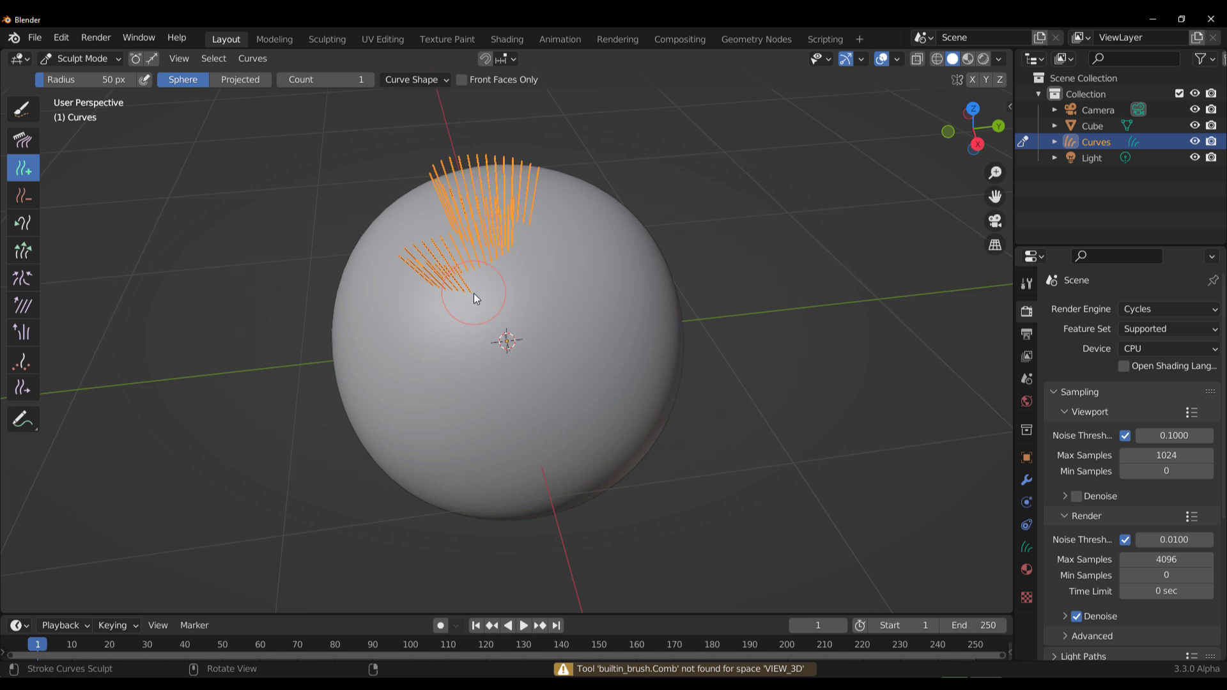
pyautogui.moveTo(539, 257); pyautogui.dragTo(492, 378)
pyautogui.moveTo(397, 284)
pyautogui.mouseDown()
pyautogui.moveTo(435, 405)
pyautogui.moveTo(569, 285)
pyautogui.moveTo(492, 292)
pyautogui.mouseUp()
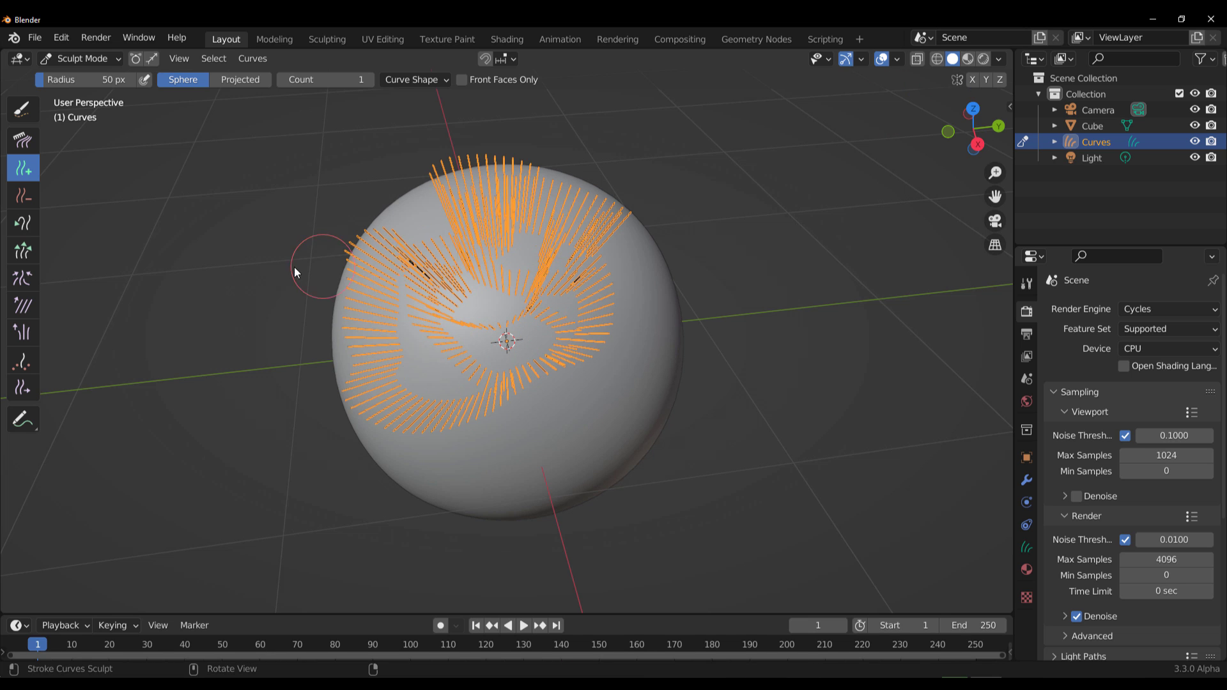
# Step: Return the hair to Object Mode and preview it deselected in rendered viewport shading
pyautogui.click(91, 59)
pyautogui.click(77, 75)
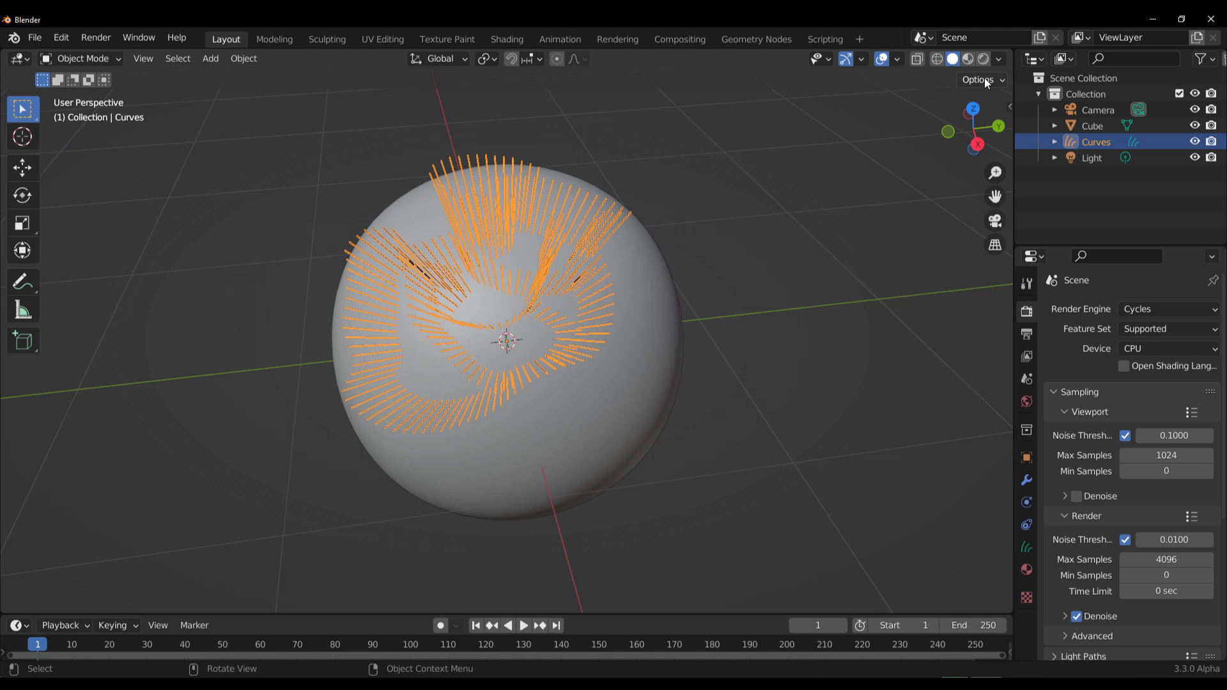
pyautogui.click(965, 59)
pyautogui.click(758, 217)
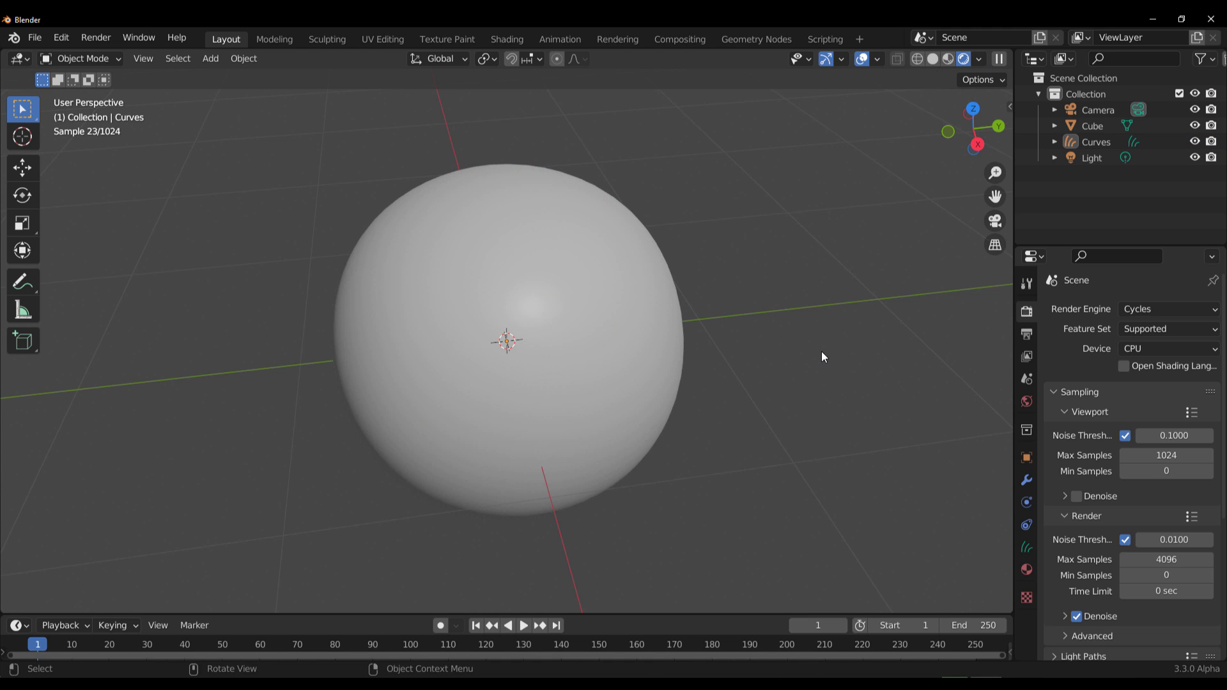
# Step: Change the render engine from Cycles to Eevee, preview the hair strands and keep the hair in Object Mode
pyautogui.moveTo(821, 351); pyautogui.dragTo(772, 339, button='middle')
pyautogui.click(1164, 309)
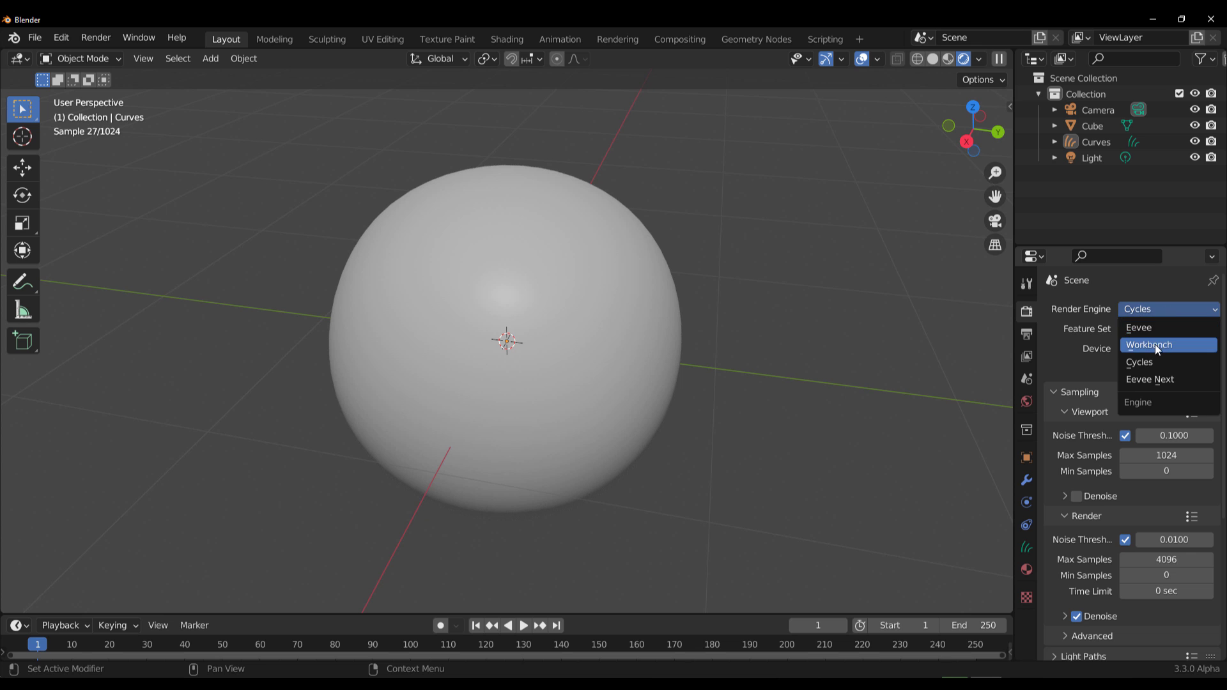
pyautogui.click(1150, 324)
pyautogui.moveTo(639, 358)
pyautogui.mouseDown(button='middle')
pyautogui.moveTo(489, 354)
pyautogui.moveTo(649, 339)
pyautogui.mouseUp(button='middle')
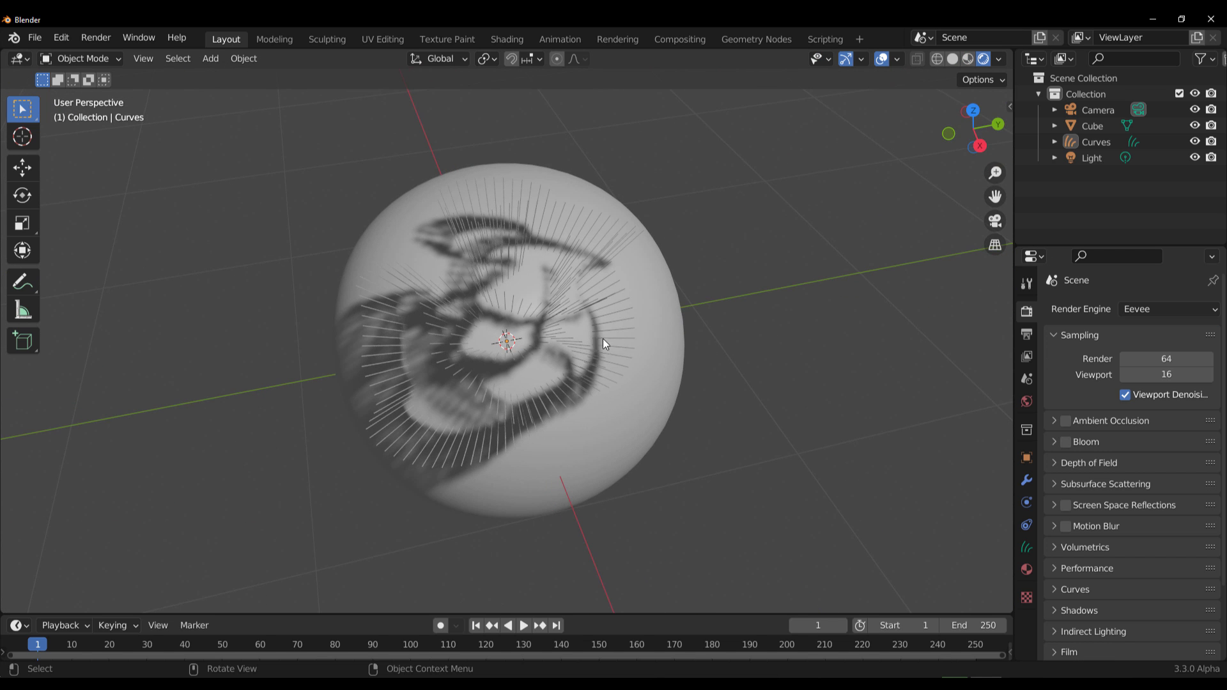
pyautogui.click(54, 58)
pyautogui.click(74, 80)
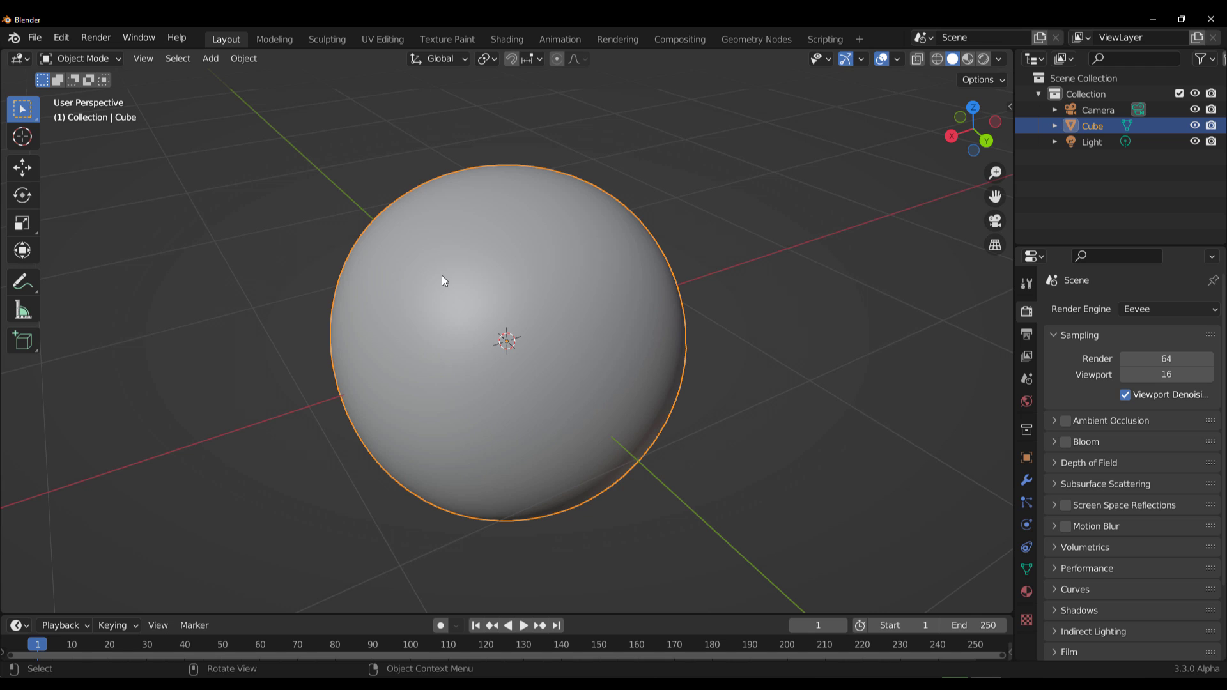
# Step: Add a new Empty Hair curves object to the sphere and put it in Sculpt Mode
pyautogui.hotkey('shift', 'a')
pyautogui.moveTo(396, 227)
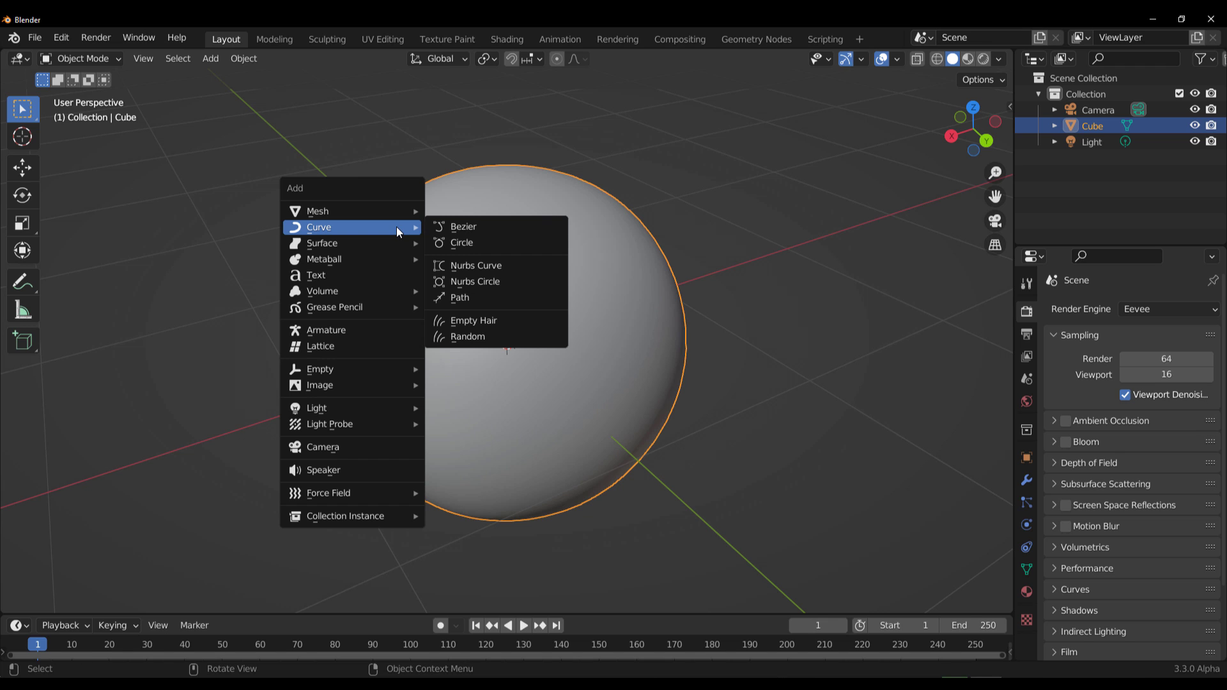
pyautogui.click(496, 320)
pyautogui.click(494, 317)
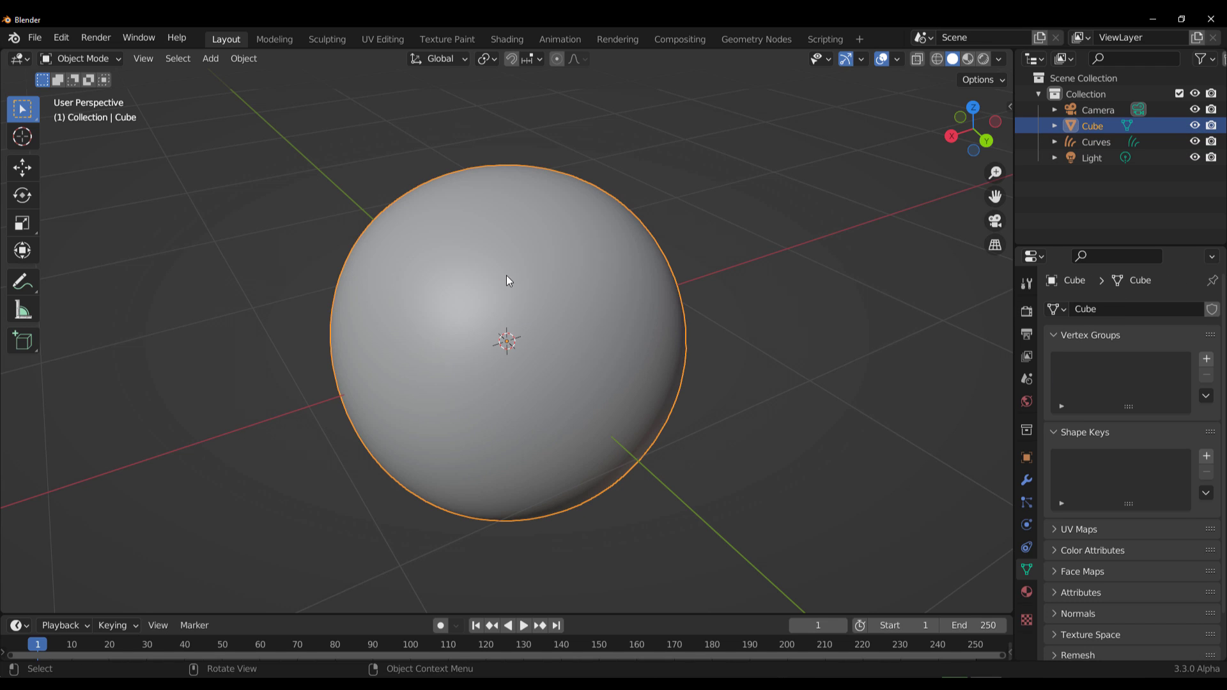
pyautogui.click(1075, 142)
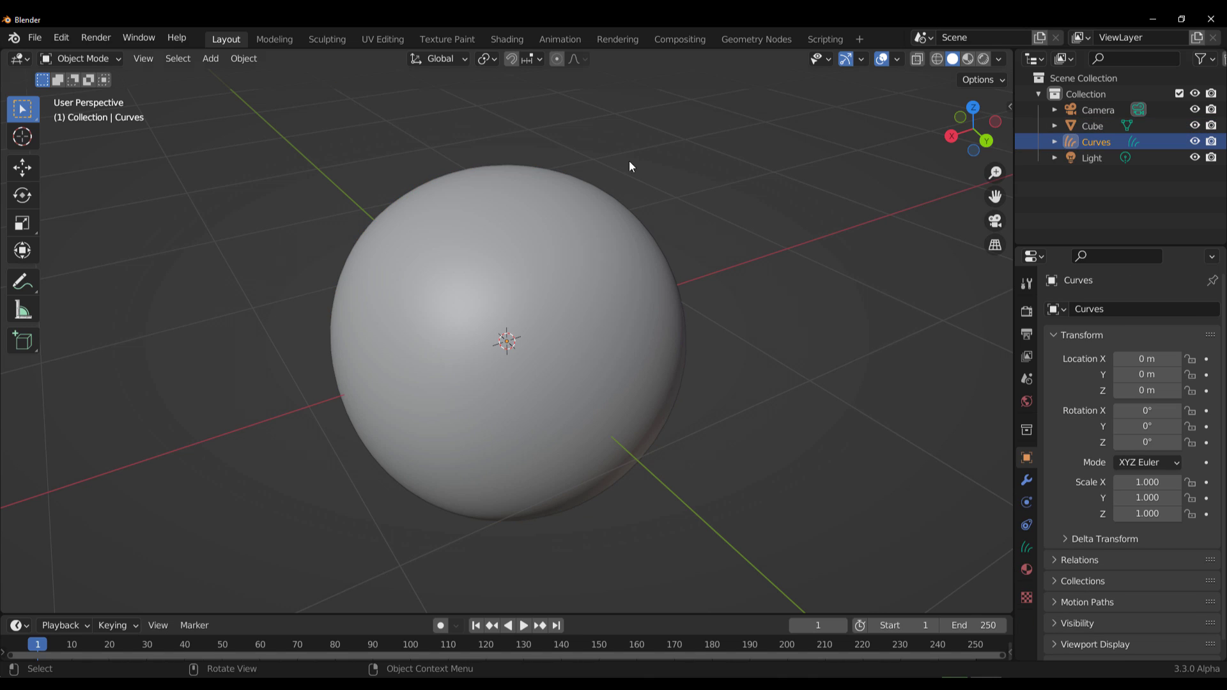
pyautogui.click(64, 60)
pyautogui.click(74, 109)
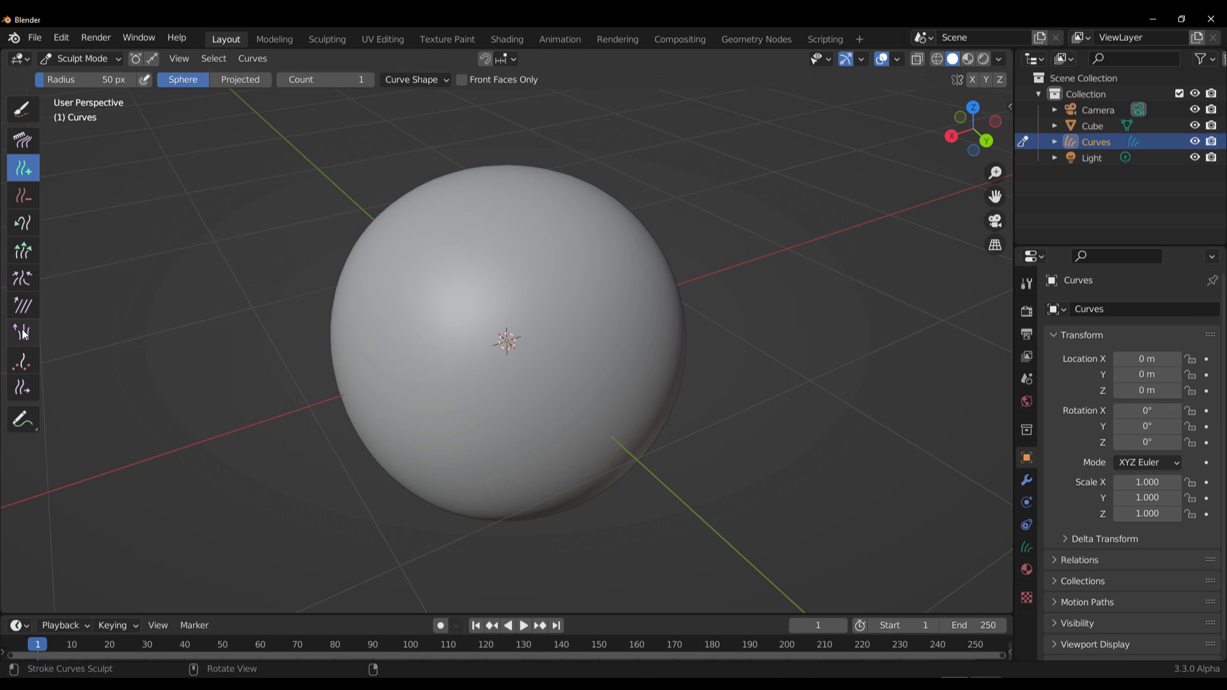
# Step: Set the Add brush's count to 38 and restrict it to front faces only
pyautogui.moveTo(415, 144); pyautogui.dragTo(373, 154, button='middle')
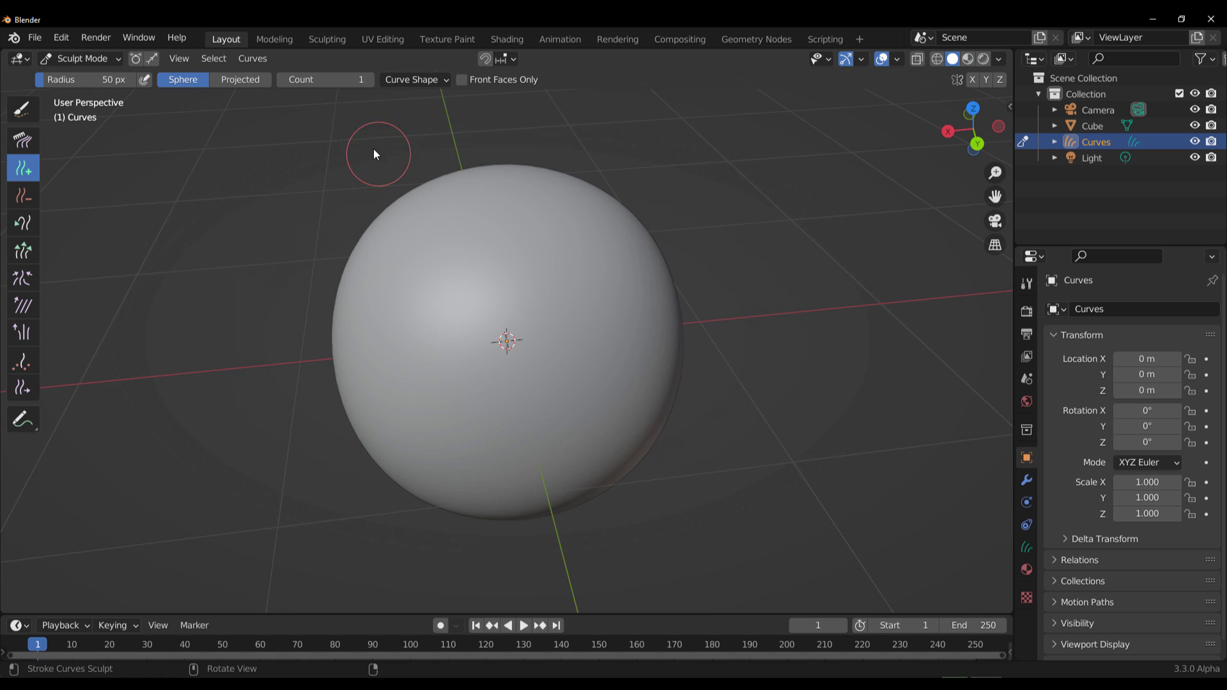
pyautogui.moveTo(318, 81); pyautogui.dragTo(358, 81)
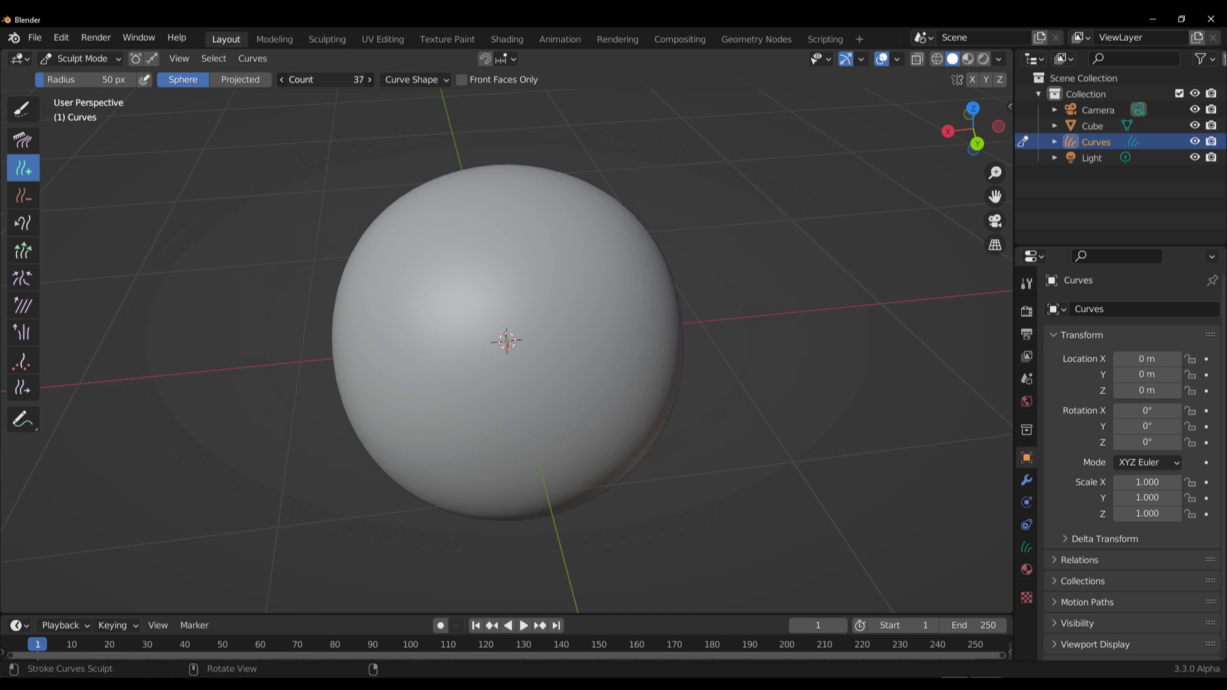
pyautogui.moveTo(357, 79); pyautogui.dragTo(361, 79)
pyautogui.click(463, 80)
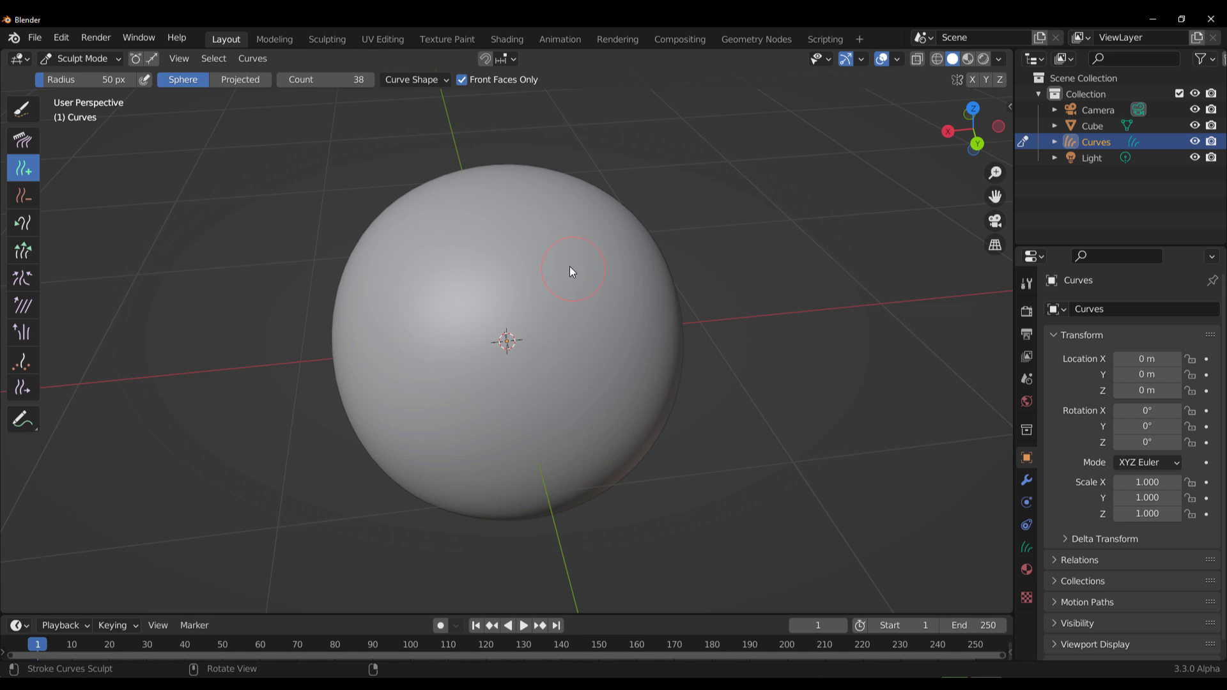
# Step: Enlarge the Add brush's radius to 156 px and paint dense strands over the sphere's upper front
pyautogui.press('f')
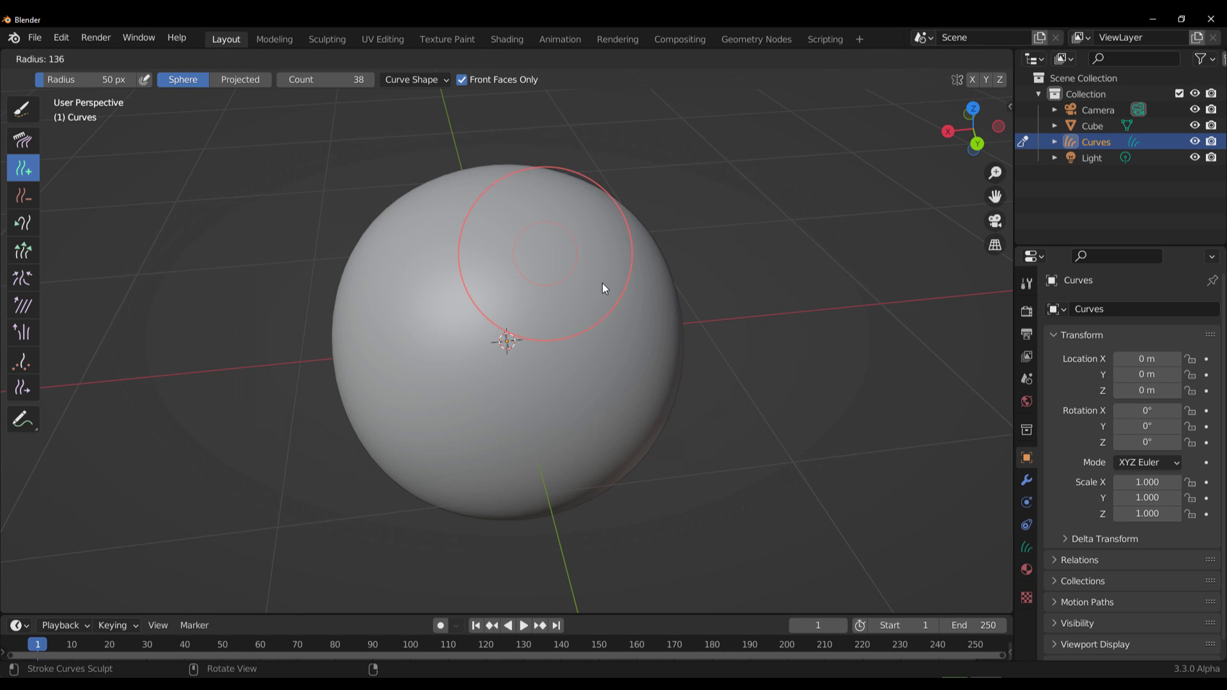
pyautogui.click(607, 285)
pyautogui.moveTo(613, 288)
pyautogui.mouseDown()
pyautogui.moveTo(562, 236)
pyautogui.moveTo(486, 281)
pyautogui.moveTo(545, 324)
pyautogui.moveTo(458, 356)
pyautogui.mouseUp()
pyautogui.moveTo(459, 356)
pyautogui.mouseDown(button='middle')
pyautogui.moveTo(526, 375)
pyautogui.moveTo(467, 391)
pyautogui.mouseUp(button='middle')
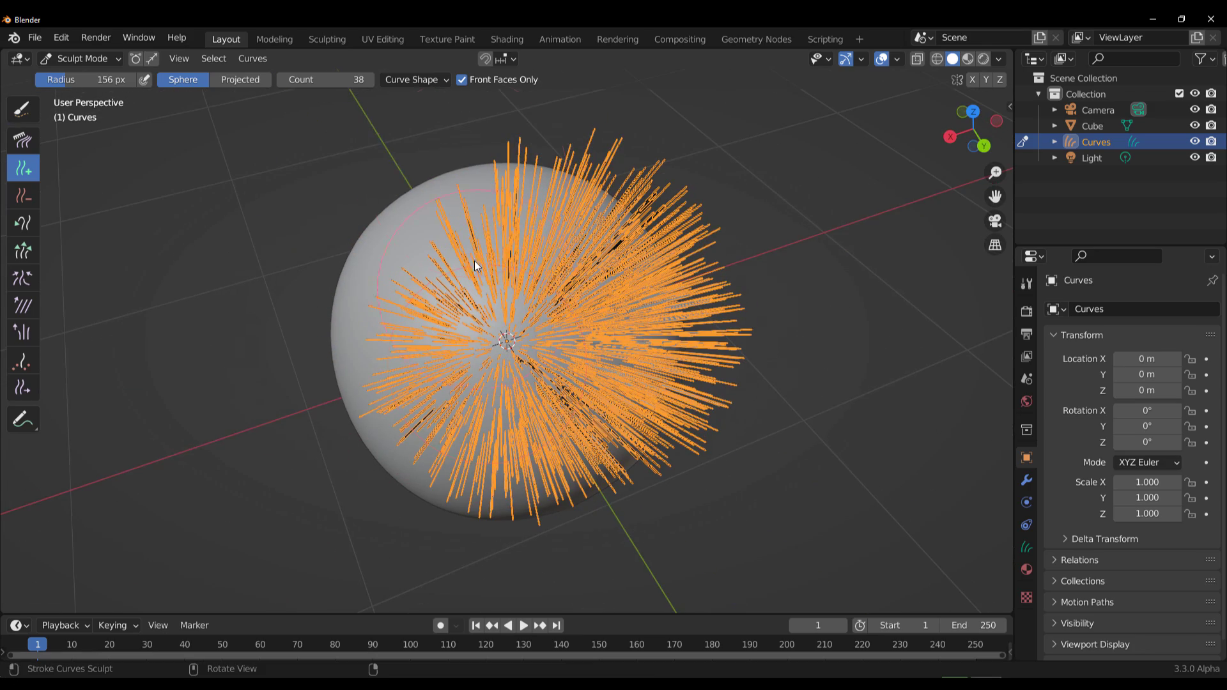
pyautogui.moveTo(564, 268); pyautogui.dragTo(763, 183, button='middle')
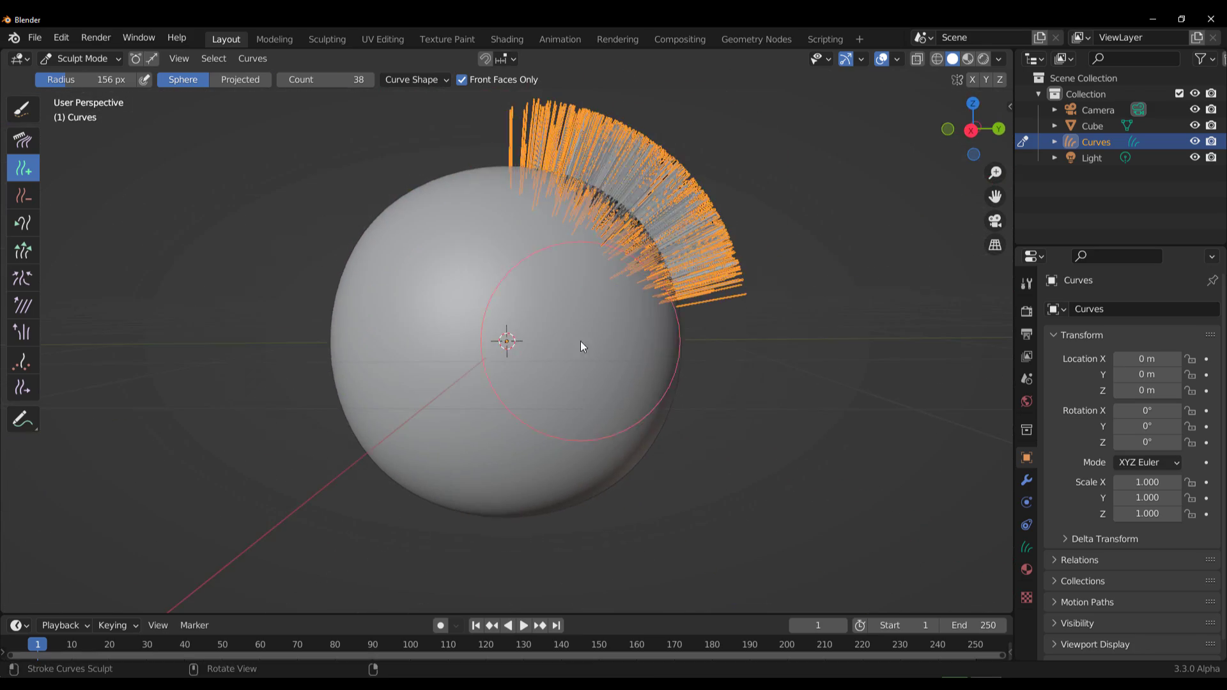
pyautogui.moveTo(468, 343)
pyautogui.mouseDown(button='middle')
pyautogui.moveTo(568, 357)
pyautogui.moveTo(524, 397)
pyautogui.moveTo(556, 389)
pyautogui.mouseUp(button='middle')
# Step: Comb the painted strands with the Comb brush enlarged to a 267 px radius
pyautogui.click(23, 139)
pyautogui.moveTo(448, 255); pyautogui.dragTo(515, 263, button='middle')
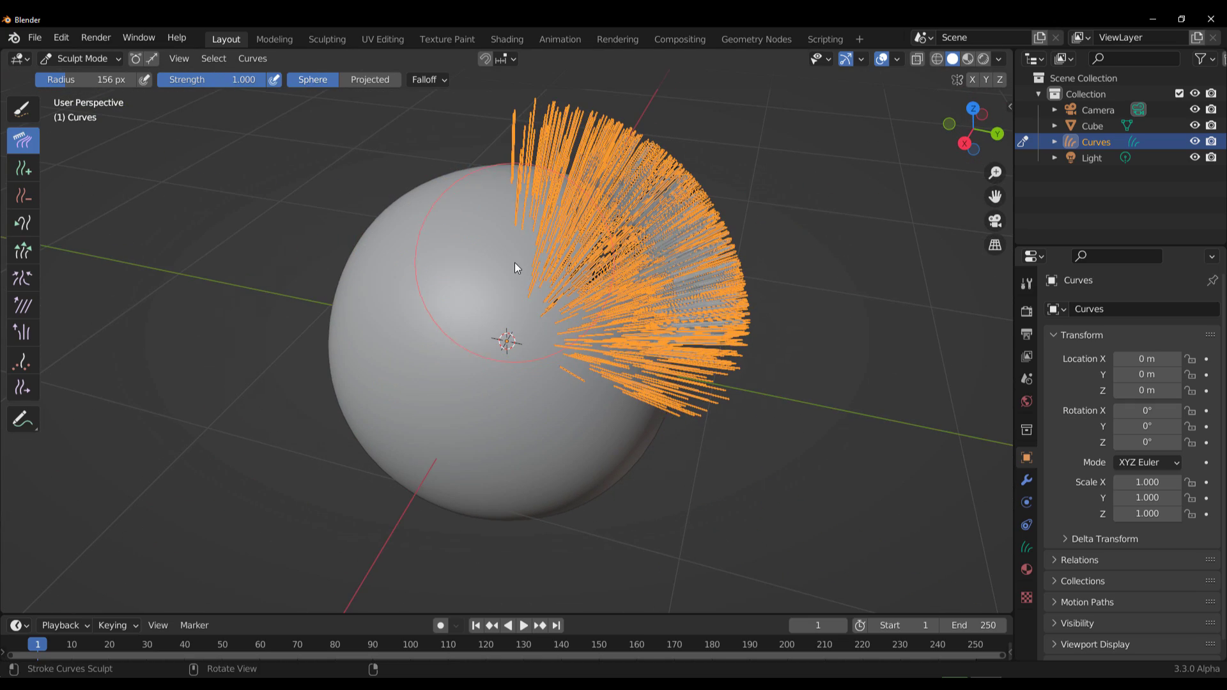
pyautogui.press('f')
pyautogui.click(614, 286)
pyautogui.moveTo(511, 179)
pyautogui.mouseDown()
pyautogui.moveTo(644, 305)
pyautogui.moveTo(671, 409)
pyautogui.mouseUp()
pyautogui.moveTo(671, 412); pyautogui.dragTo(566, 348, button='middle')
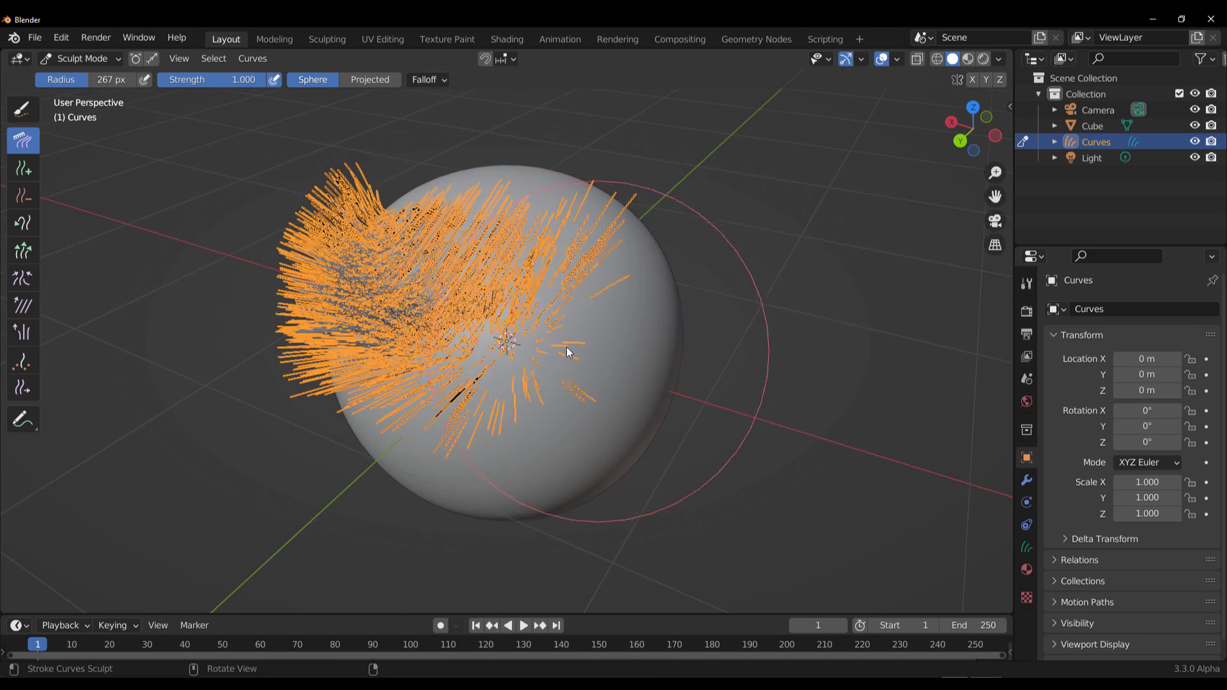
pyautogui.moveTo(421, 398); pyautogui.dragTo(666, 361, button='middle')
pyautogui.moveTo(661, 304); pyautogui.dragTo(681, 308)
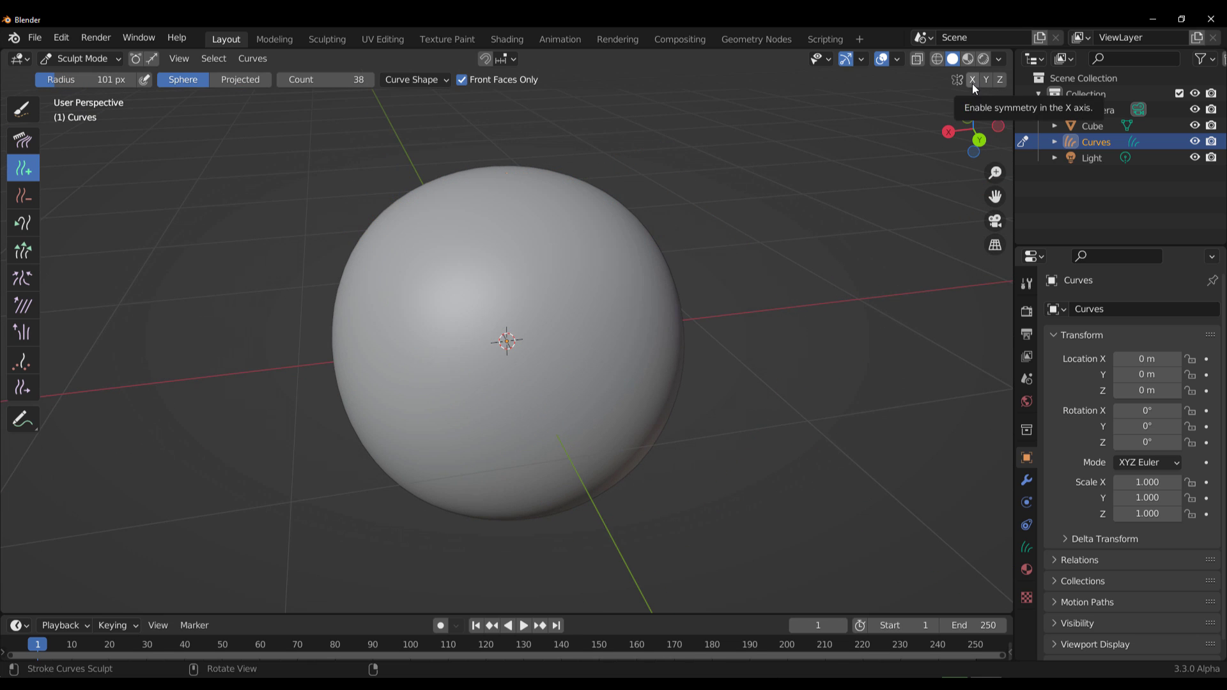
# Step: Enable X-axis symmetry, try the 101 px Add brush on the sphere's front and undo the mirrored strands
pyautogui.click(972, 79)
pyautogui.moveTo(685, 391); pyautogui.dragTo(649, 397, button='middle')
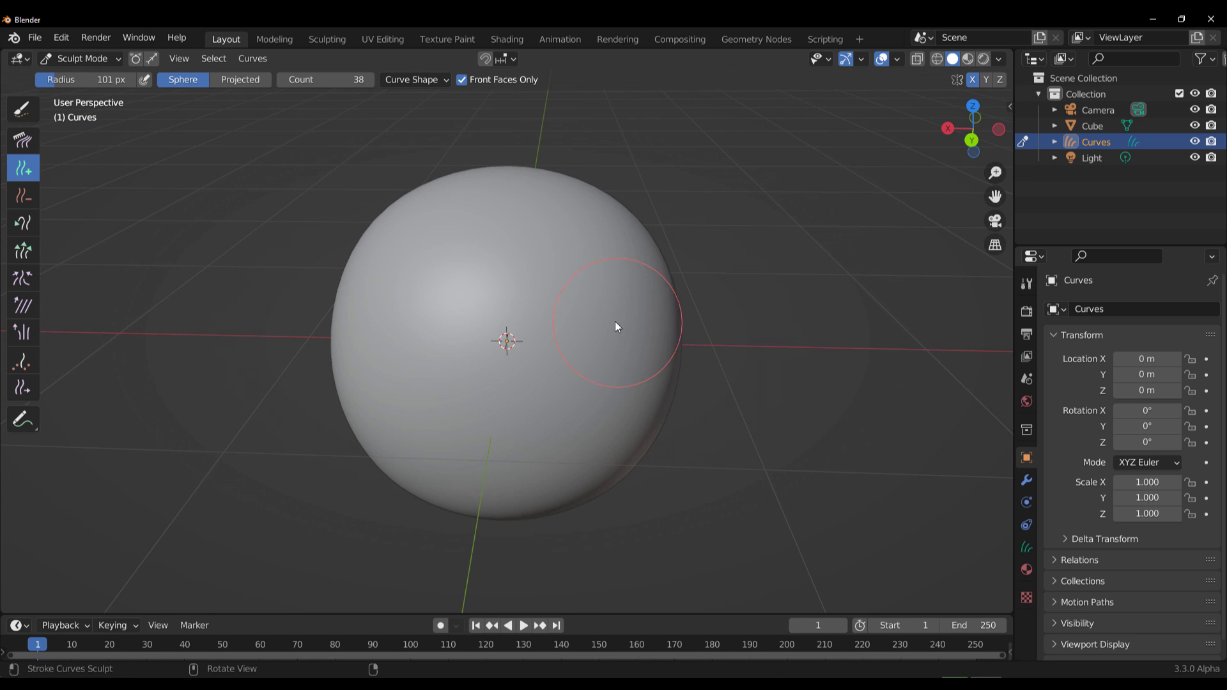
pyautogui.moveTo(615, 320); pyautogui.dragTo(548, 347)
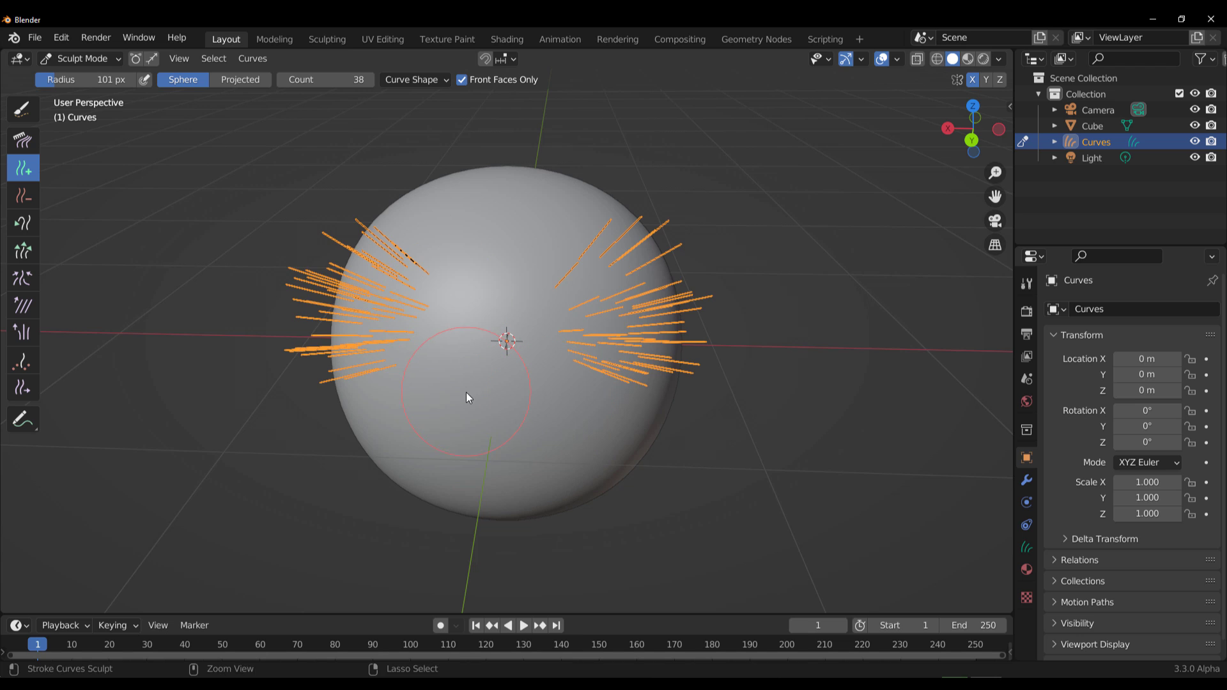
pyautogui.hotkey('ctrl', 'z')
# Step: Set the Add brush's count to 1 and add a single mirrored pair of strands on the sphere
pyautogui.moveTo(345, 80); pyautogui.dragTo(325, 80)
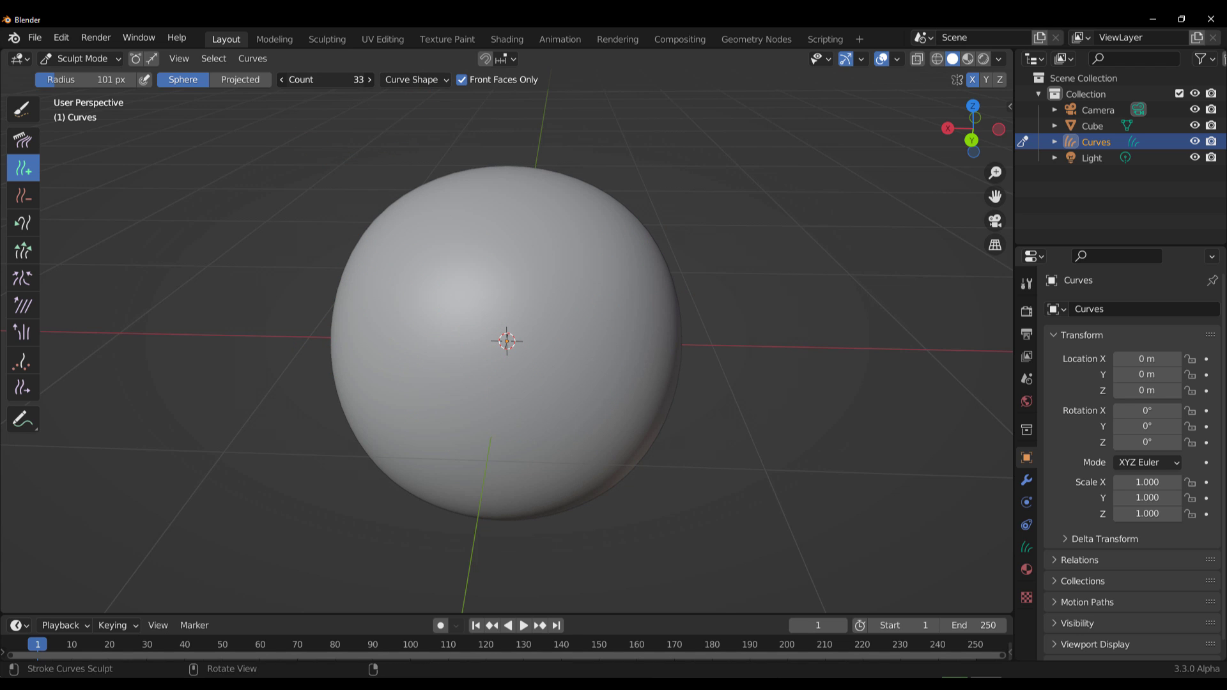
pyautogui.click(345, 81)
pyautogui.write('1')
pyautogui.press('Return')
pyautogui.scroll(2, 631, 261)
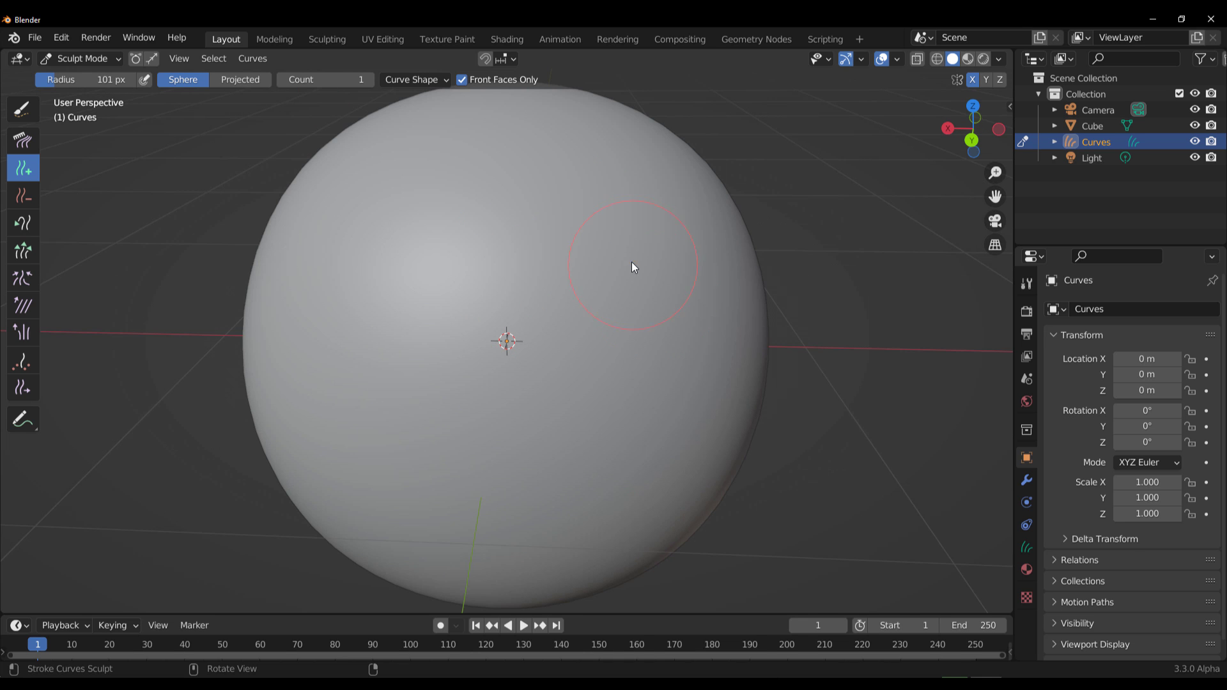
pyautogui.moveTo(660, 298); pyautogui.dragTo(615, 305, button='middle')
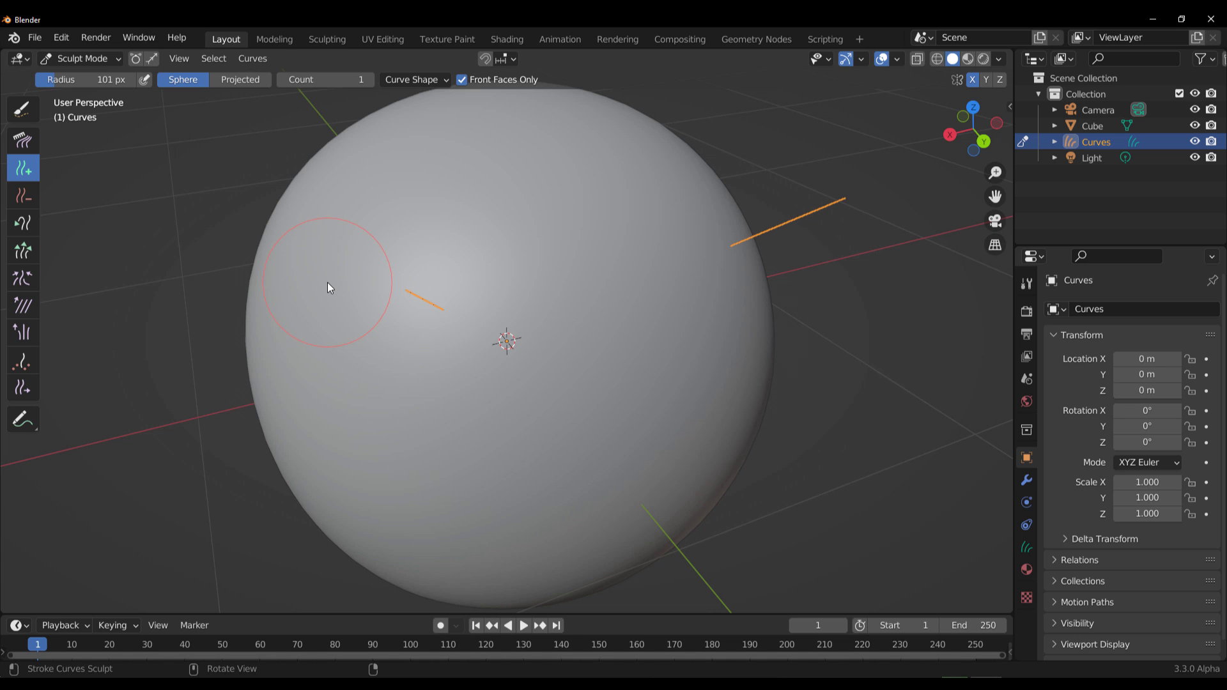
# Step: Bend the mirrored pair of strands into curved guides with the 101 px Comb brush
pyautogui.click(23, 140)
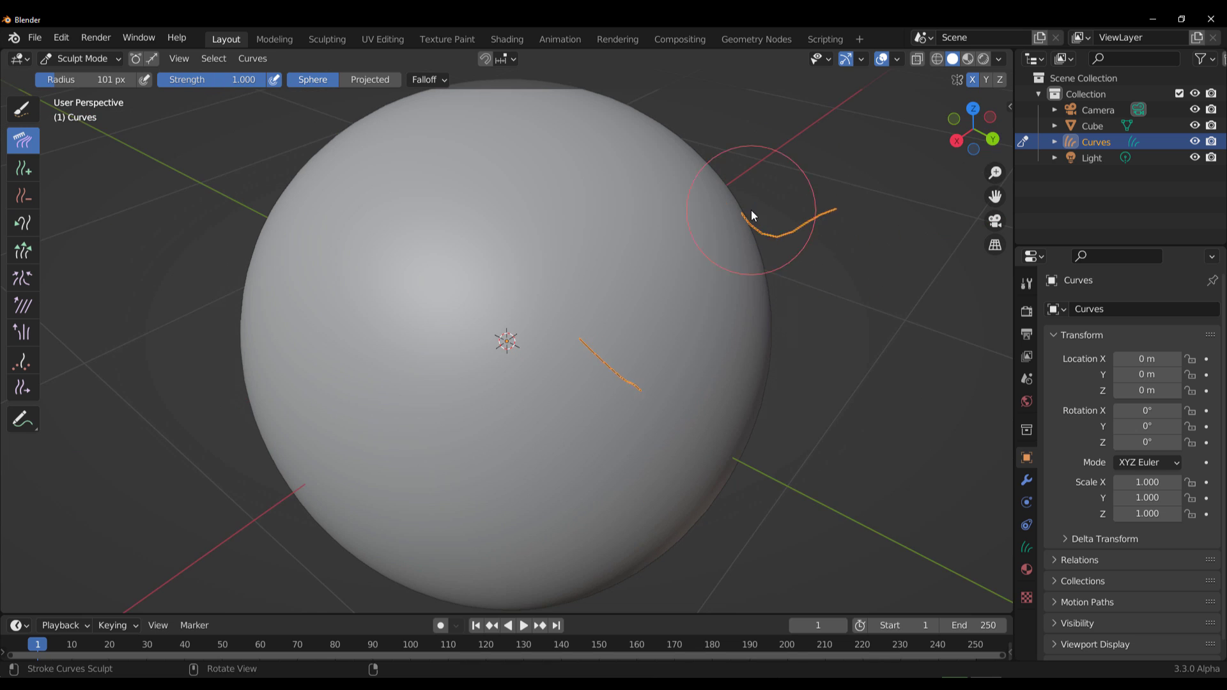
pyautogui.moveTo(750, 213); pyautogui.dragTo(797, 227)
pyautogui.moveTo(798, 227); pyautogui.dragTo(600, 348, button='middle')
pyautogui.moveTo(601, 348); pyautogui.dragTo(671, 358)
pyautogui.moveTo(671, 358)
pyautogui.mouseDown(button='middle')
pyautogui.moveTo(470, 534)
pyautogui.moveTo(695, 213)
pyautogui.mouseUp(button='middle')
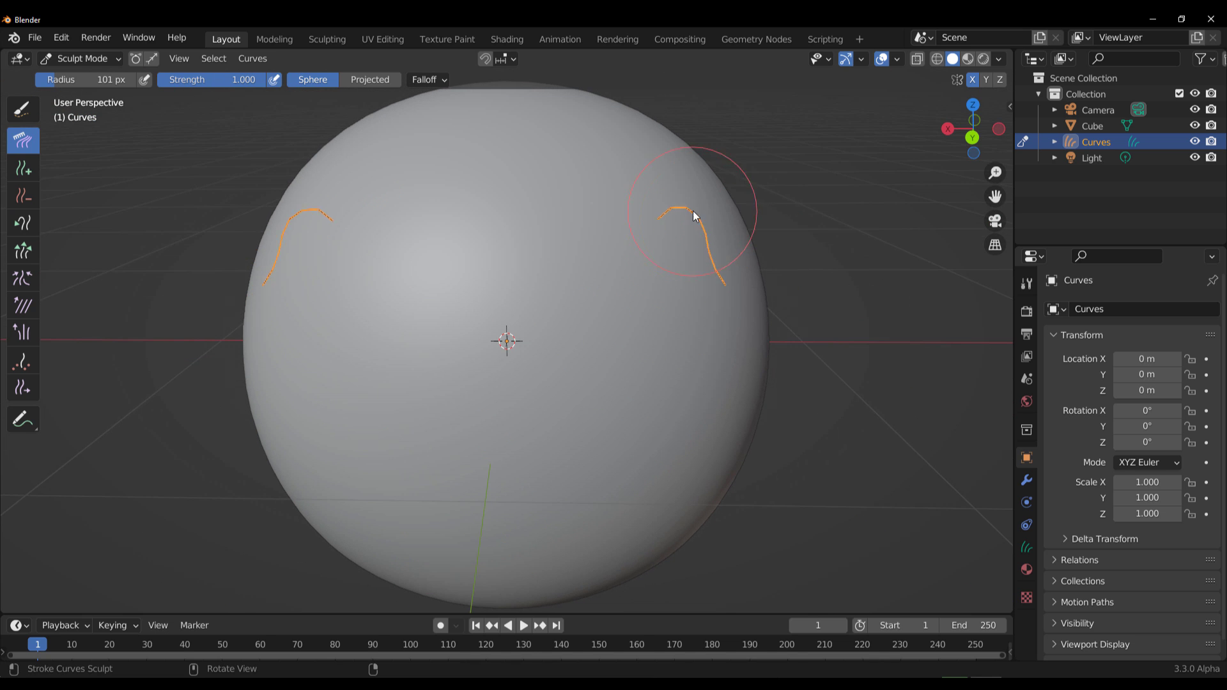
pyautogui.moveTo(694, 214); pyautogui.dragTo(727, 251)
pyautogui.scroll(-4, 727, 252)
pyautogui.moveTo(727, 252); pyautogui.dragTo(557, 325, button='middle')
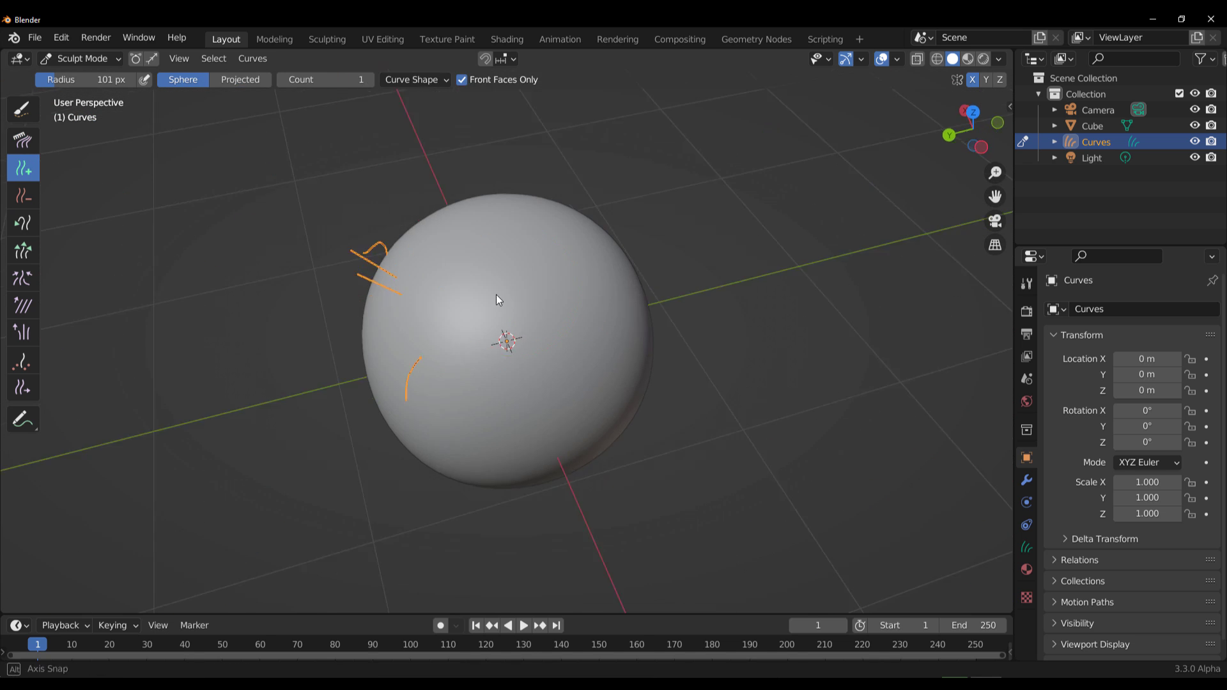
# Step: Lengthen the second mirrored pair of strands near the centre, combing and smoothing it back over the sphere's top
pyautogui.moveTo(496, 293); pyautogui.dragTo(517, 246, button='middle')
pyautogui.click(23, 140)
pyautogui.moveTo(383, 198)
pyautogui.mouseDown()
pyautogui.moveTo(438, 207)
pyautogui.moveTo(520, 181)
pyautogui.moveTo(523, 195)
pyautogui.mouseUp()
pyautogui.click(23, 251)
pyautogui.click(23, 140)
pyautogui.click(19, 387)
pyautogui.click(23, 306)
pyautogui.moveTo(434, 211); pyautogui.dragTo(496, 197)
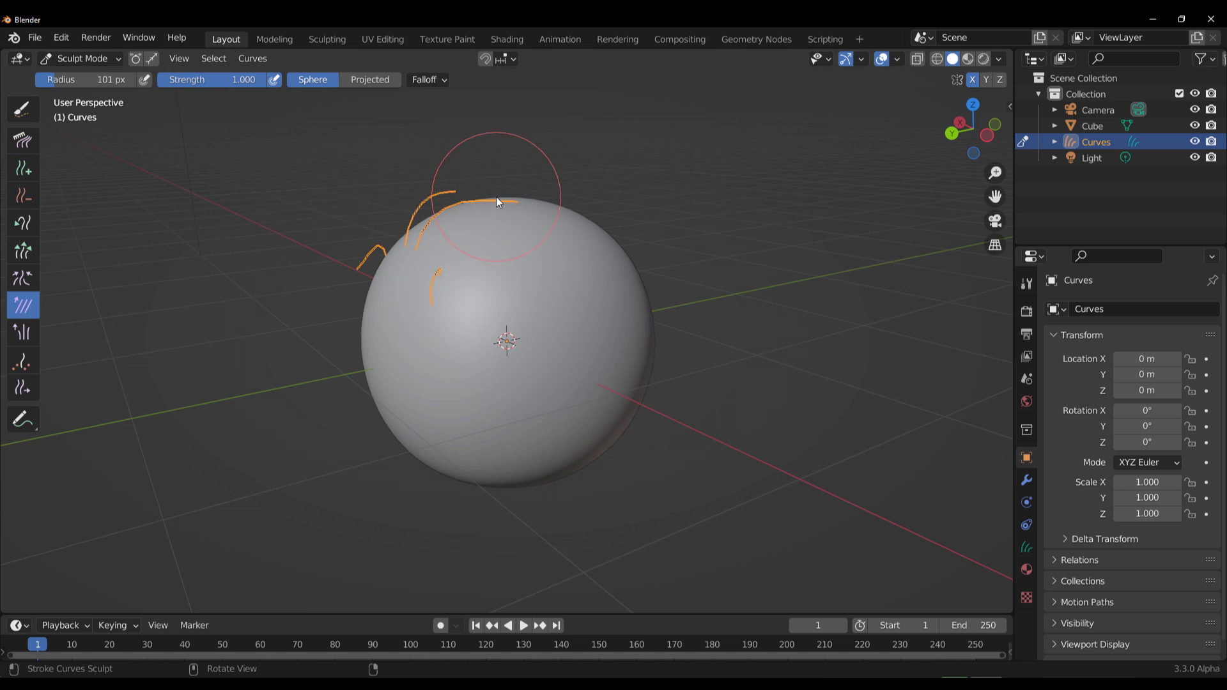
pyautogui.moveTo(496, 197); pyautogui.dragTo(633, 190, button='middle')
pyautogui.scroll(2, 688, 263)
# Step: Set the Add brush's curve shape to interpolate Length, Shape and Point Count
pyautogui.click(23, 140)
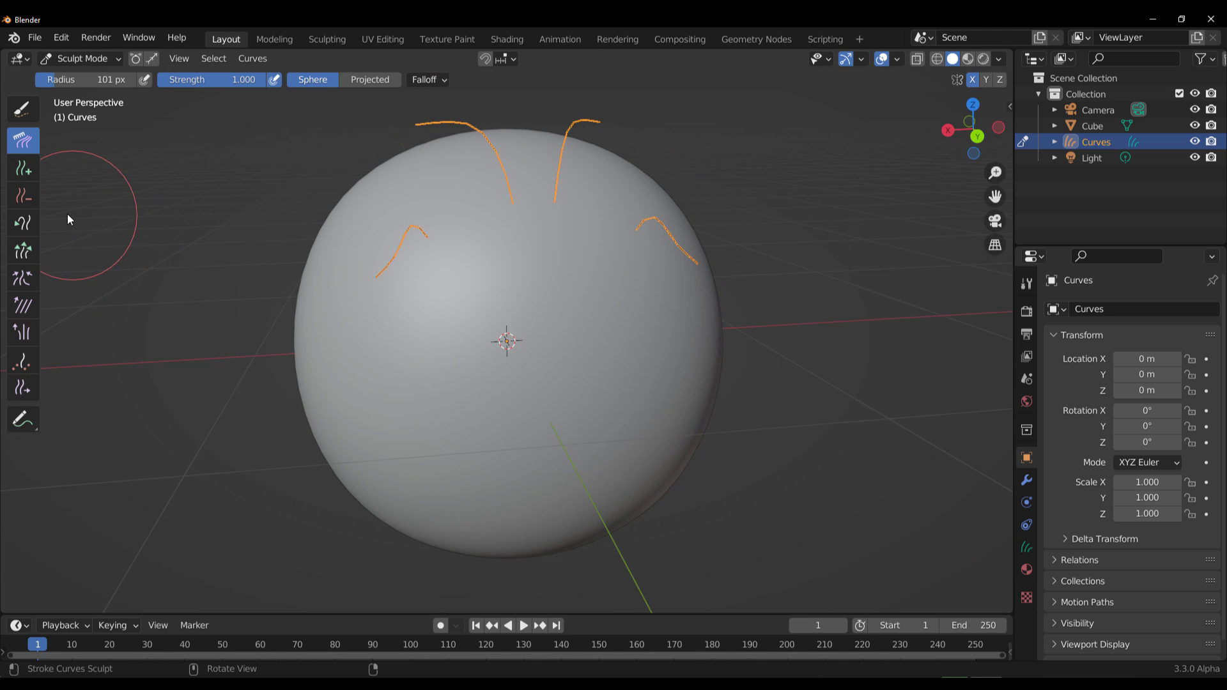
pyautogui.click(27, 171)
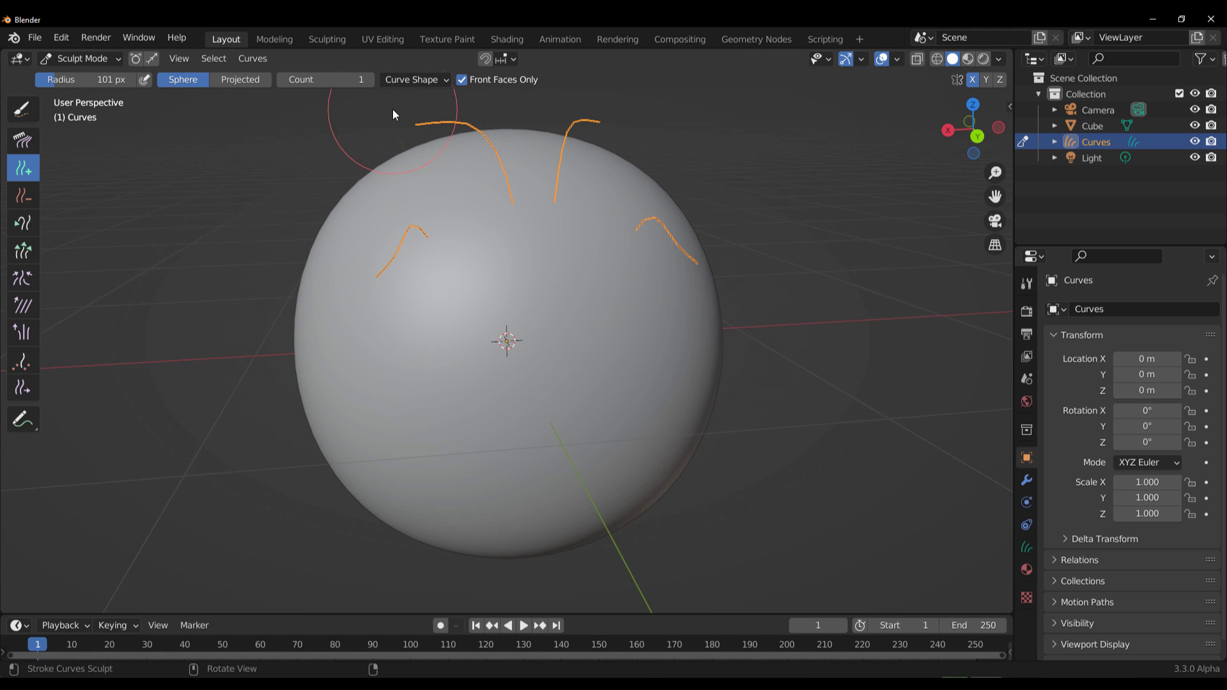
pyautogui.click(415, 78)
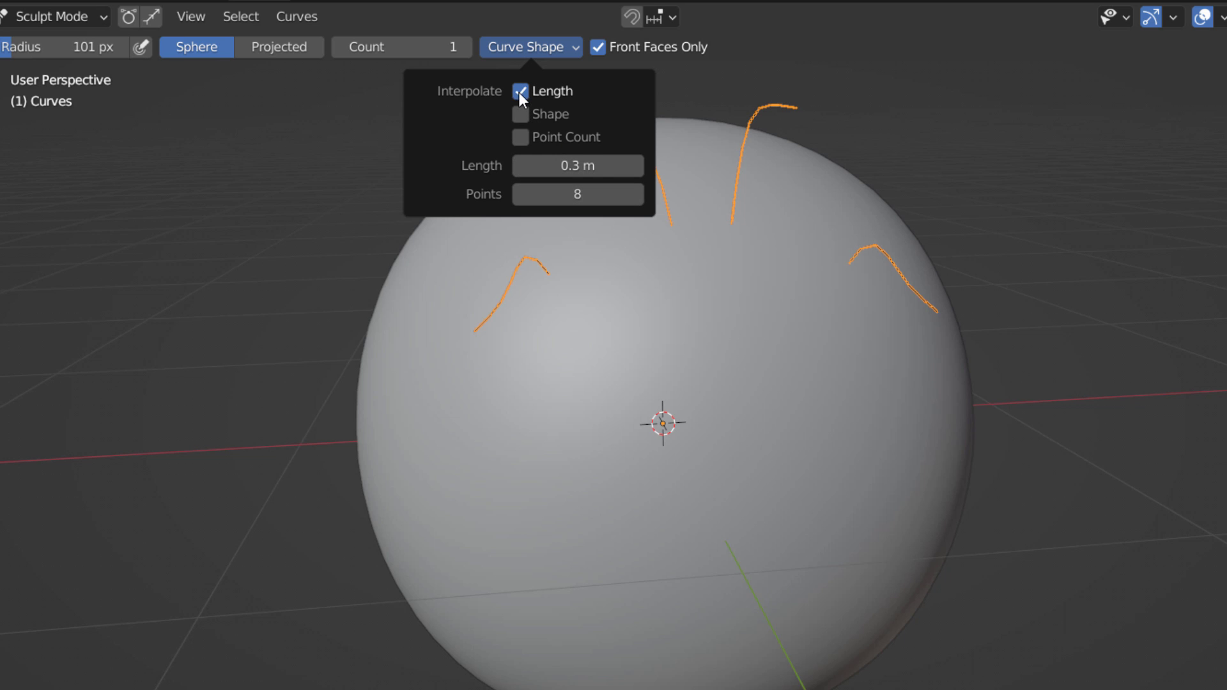
pyautogui.click(520, 114)
pyautogui.click(520, 136)
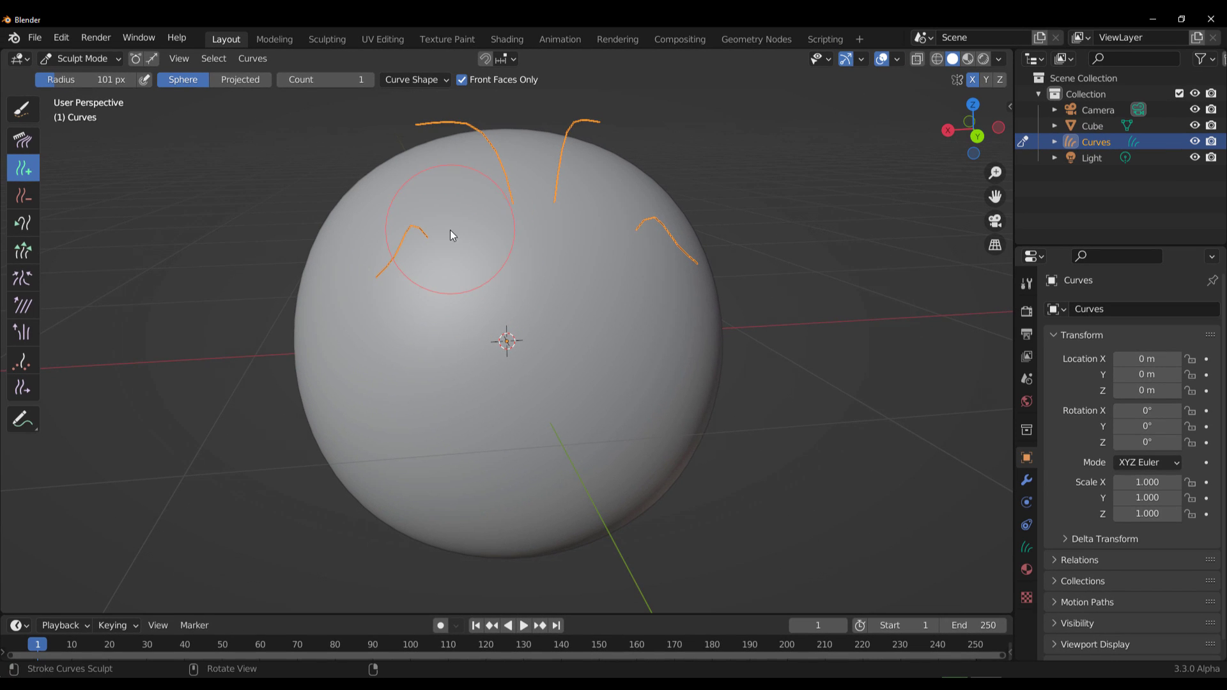
# Step: Paint mirrored, interpolated strands between the combed guide strands across the sphere's upper front with the 101 px Add brush
pyautogui.moveTo(568, 246); pyautogui.dragTo(554, 258, button='middle')
pyautogui.scroll(1, 554, 259)
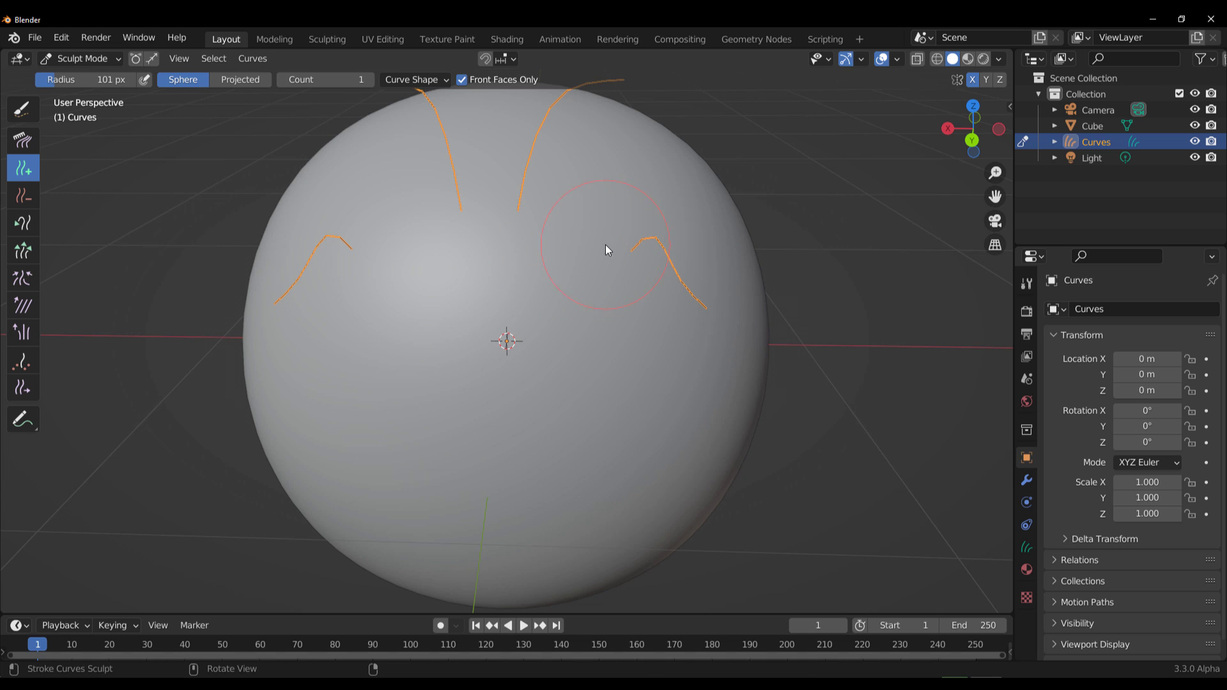
pyautogui.moveTo(607, 243); pyautogui.dragTo(576, 228)
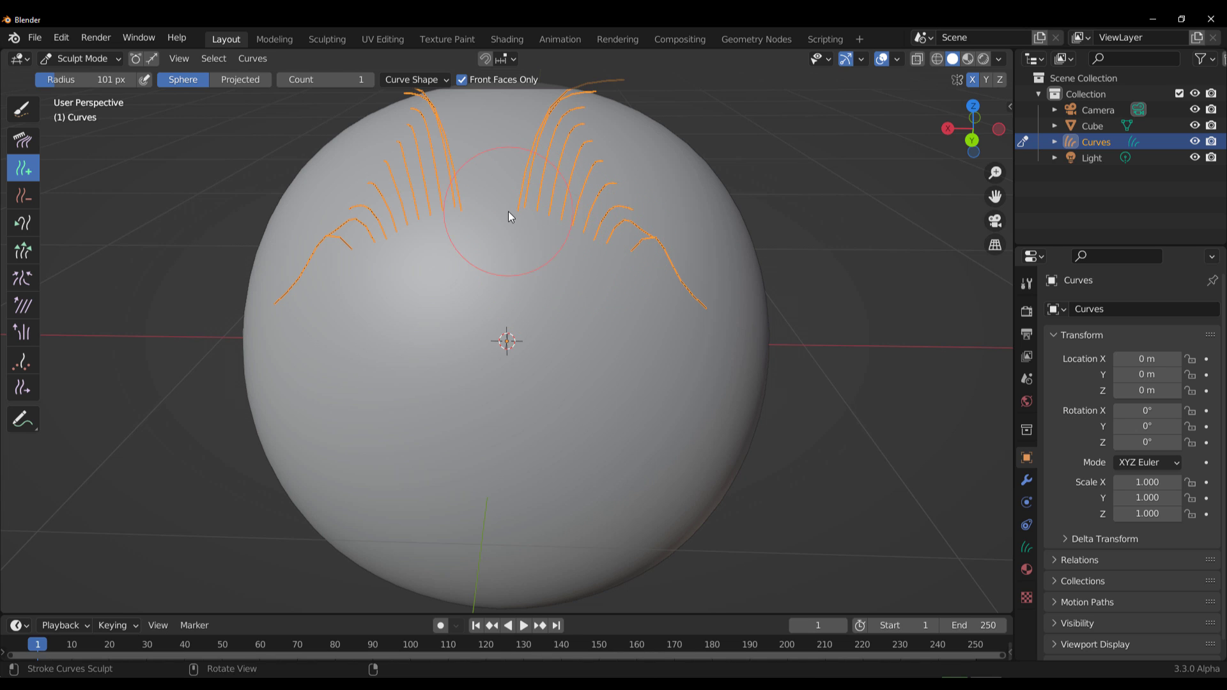
pyautogui.scroll(-5, 577, 246)
pyautogui.moveTo(588, 248); pyautogui.dragTo(664, 273, button='middle')
pyautogui.scroll(3, 564, 309)
pyautogui.moveTo(565, 309); pyautogui.dragTo(536, 287, button='middle')
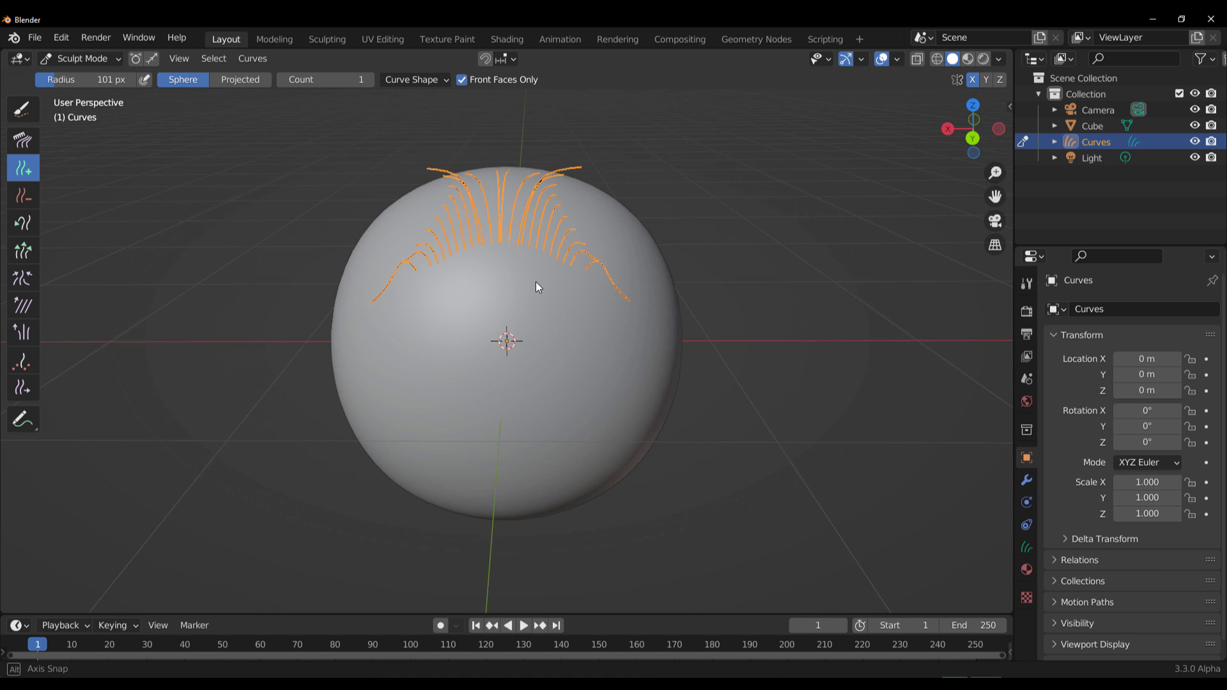
pyautogui.scroll(3, 536, 287)
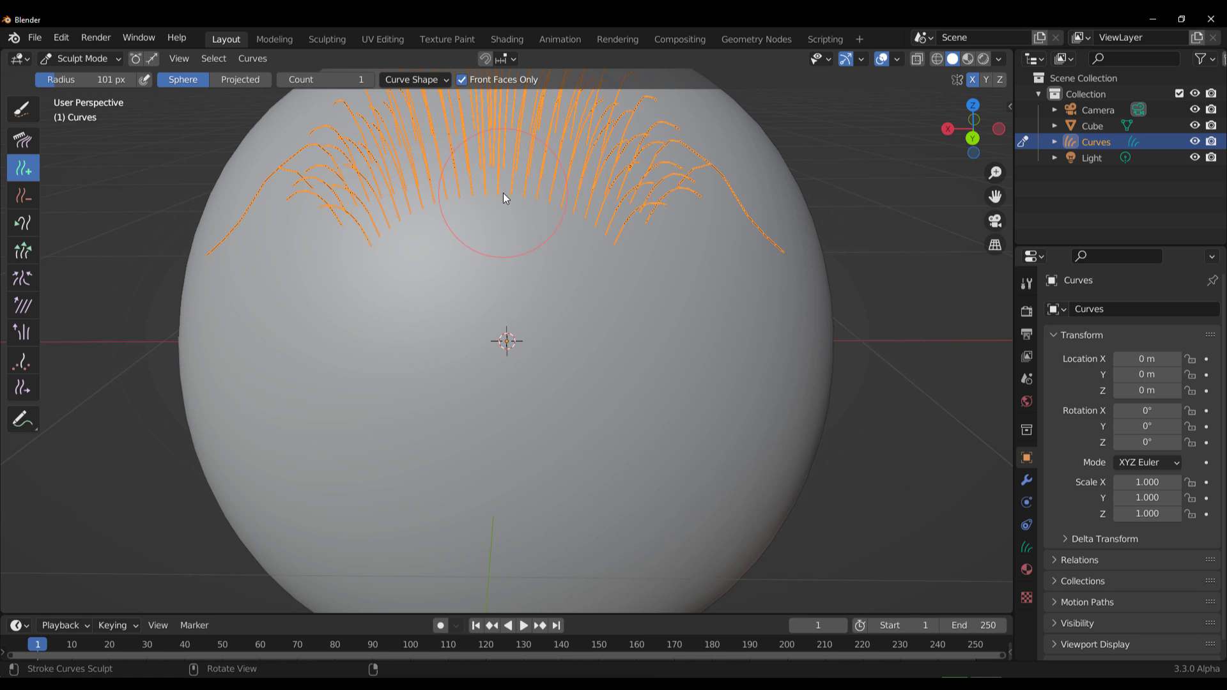
pyautogui.scroll(-3, 536, 228)
pyautogui.moveTo(520, 293); pyautogui.dragTo(483, 338, button='middle')
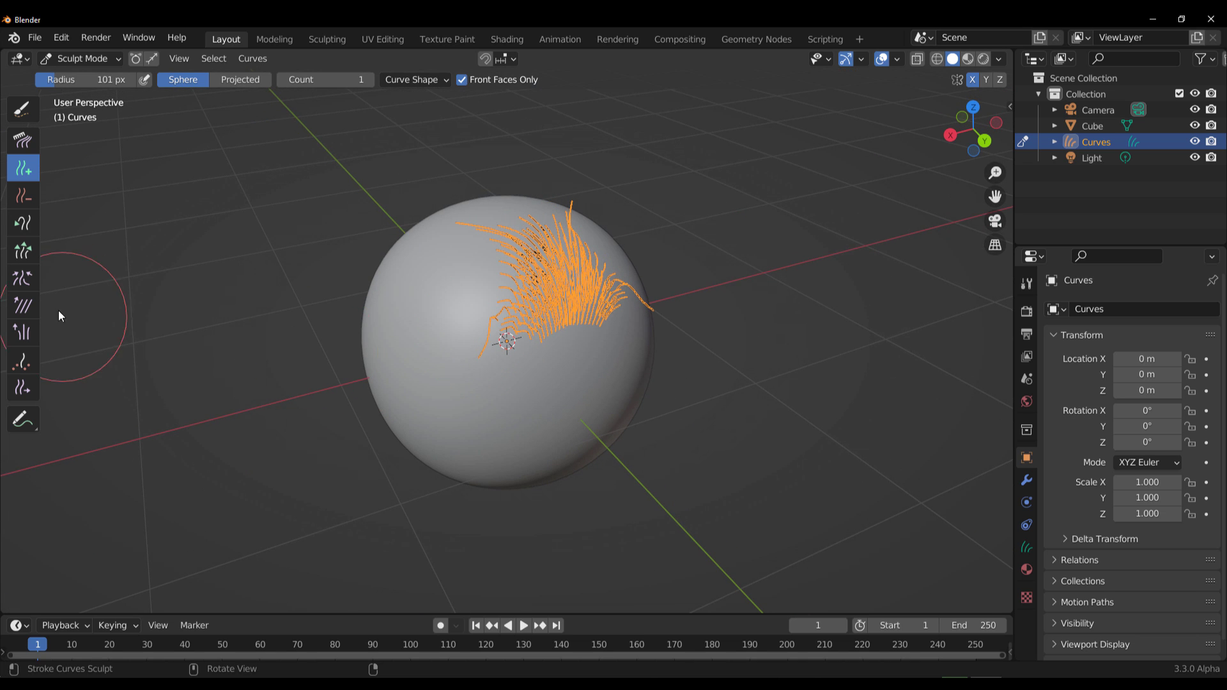
# Step: Activate the Snake Hook brush for the interpolated strands and set its radius to 183 px
pyautogui.click(22, 223)
pyautogui.scroll(6, 657, 317)
pyautogui.scroll(-4, 658, 318)
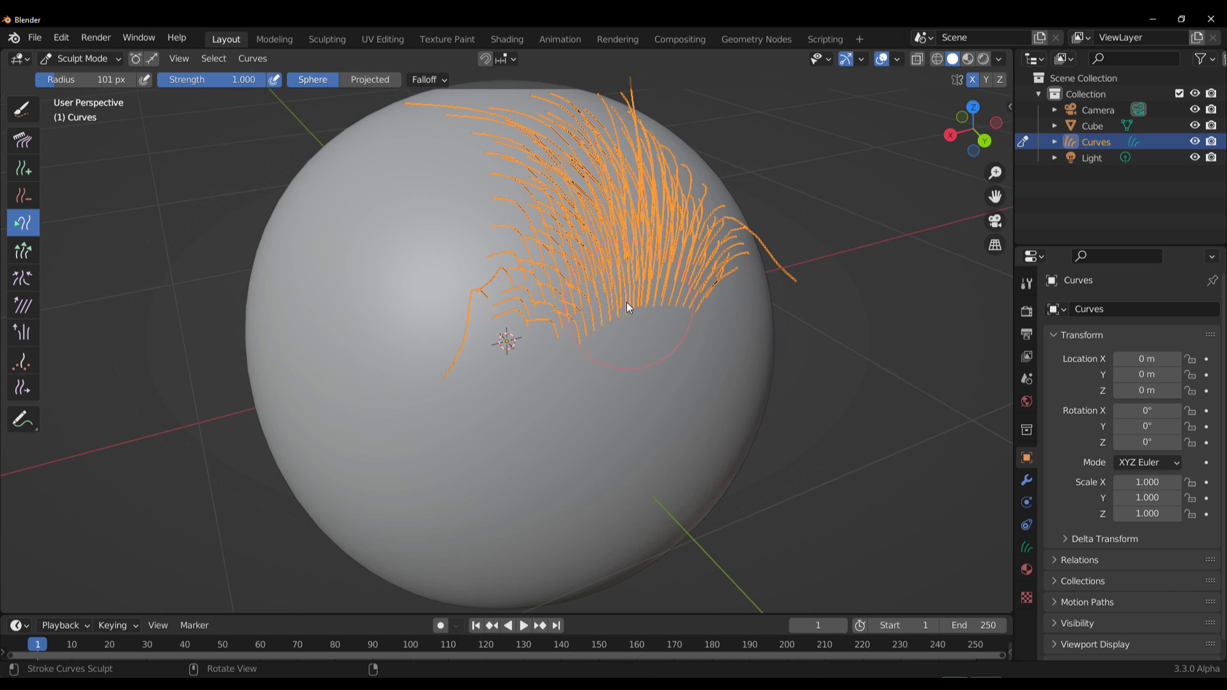
pyautogui.keyDown('shift'); pyautogui.moveTo(736, 307); pyautogui.dragTo(531, 343, button='middle'); pyautogui.keyUp('shift')
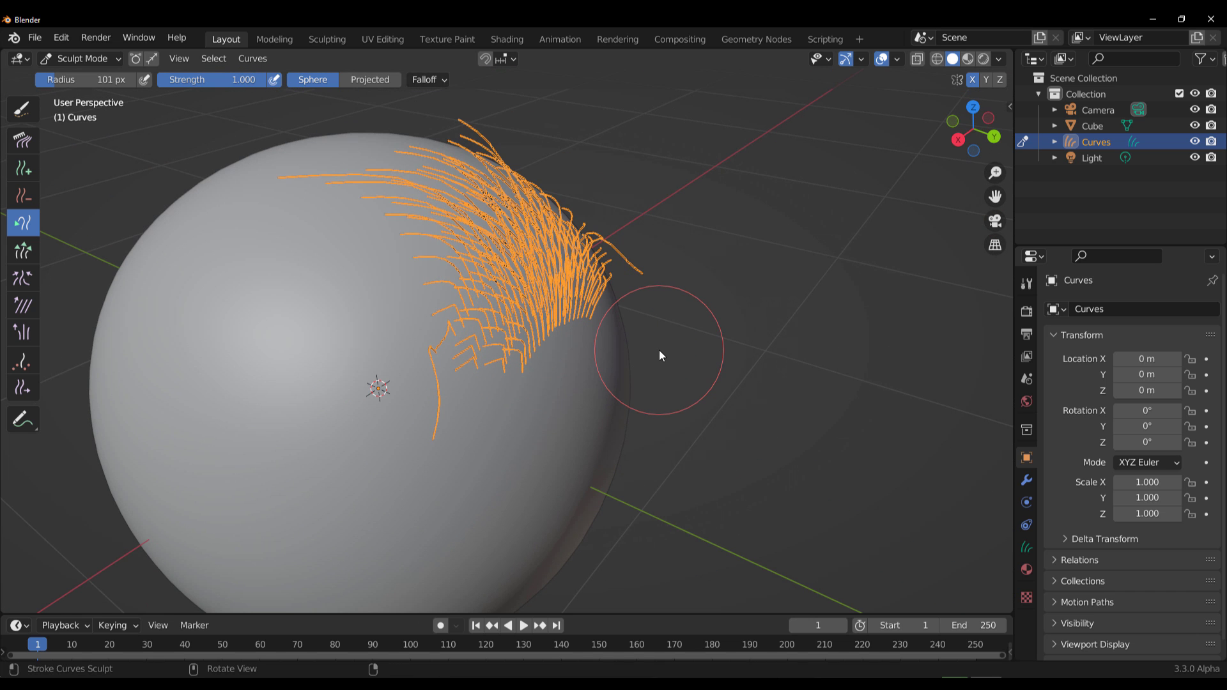
pyautogui.press('f')
pyautogui.click(780, 353)
pyautogui.moveTo(660, 382); pyautogui.dragTo(611, 397, button='middle')
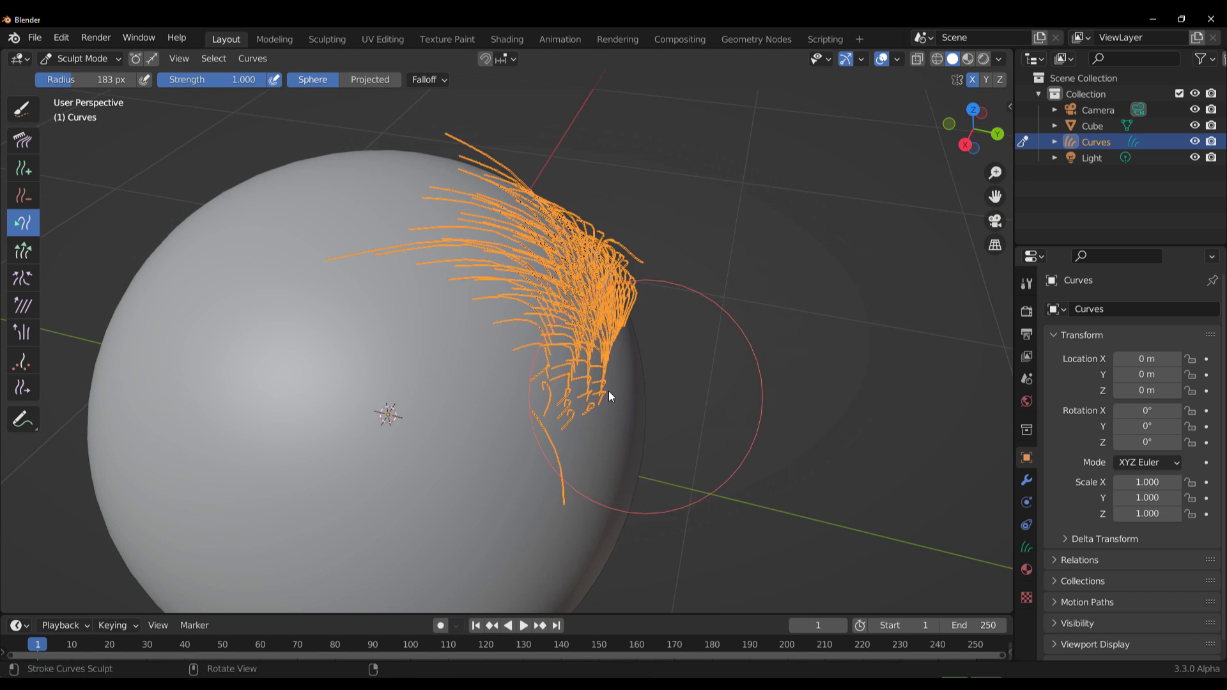
pyautogui.moveTo(597, 347)
pyautogui.mouseDown(button='middle')
pyautogui.moveTo(652, 385)
pyautogui.moveTo(488, 381)
pyautogui.moveTo(309, 283)
pyautogui.moveTo(320, 306)
pyautogui.moveTo(521, 403)
pyautogui.mouseUp(button='middle')
pyautogui.scroll(2, 309, 283)
pyautogui.scroll(1, 464, 359)
pyautogui.scroll(-3, 465, 359)
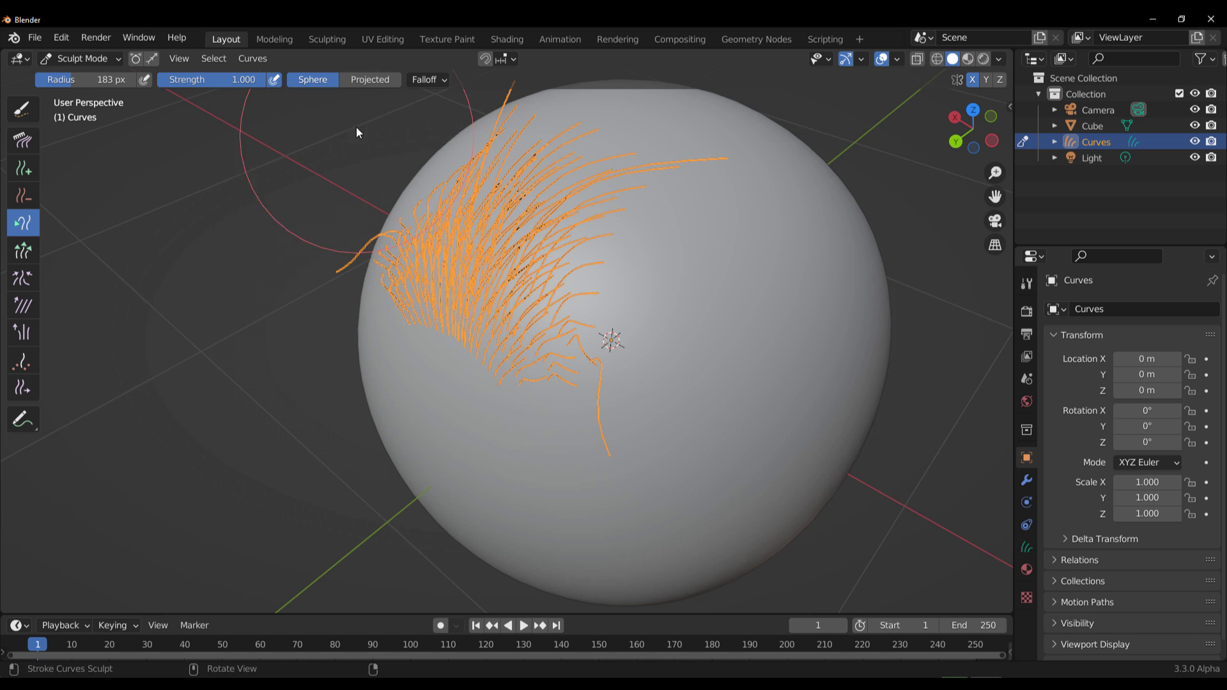
# Step: Set the Snake Hook brush to Projected and pull the strands at the side of the hair patch
pyautogui.click(386, 81)
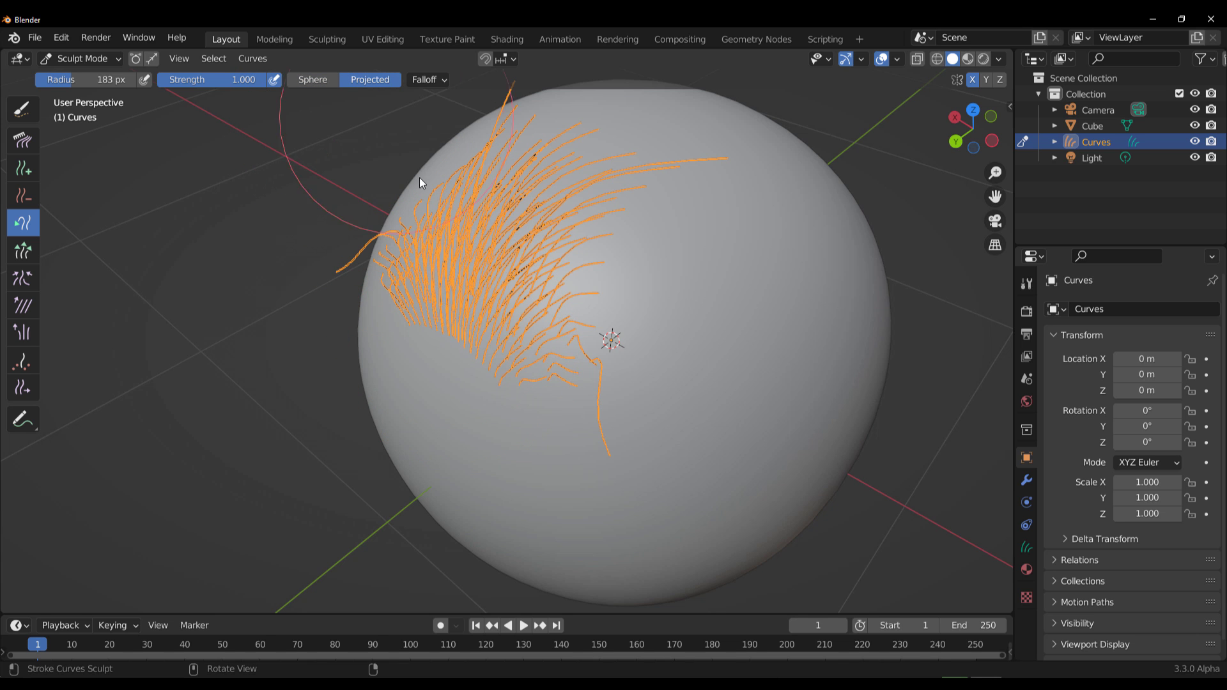
pyautogui.moveTo(323, 471); pyautogui.dragTo(597, 359, button='middle')
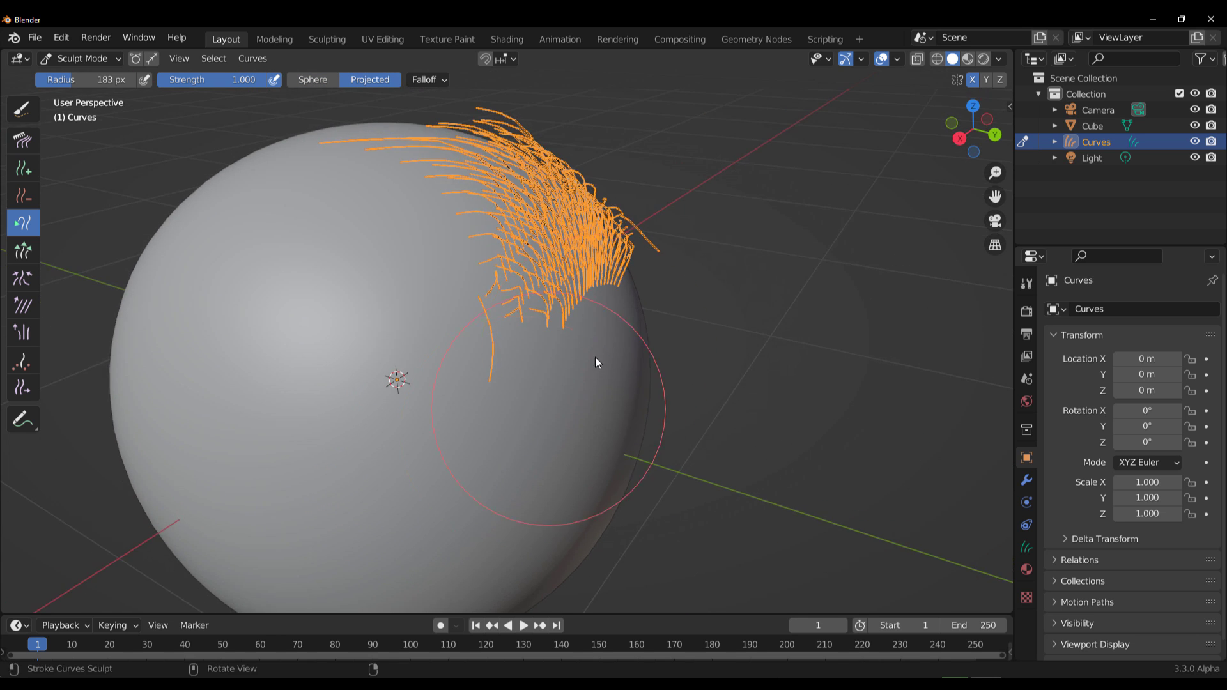
pyautogui.scroll(3, 562, 446)
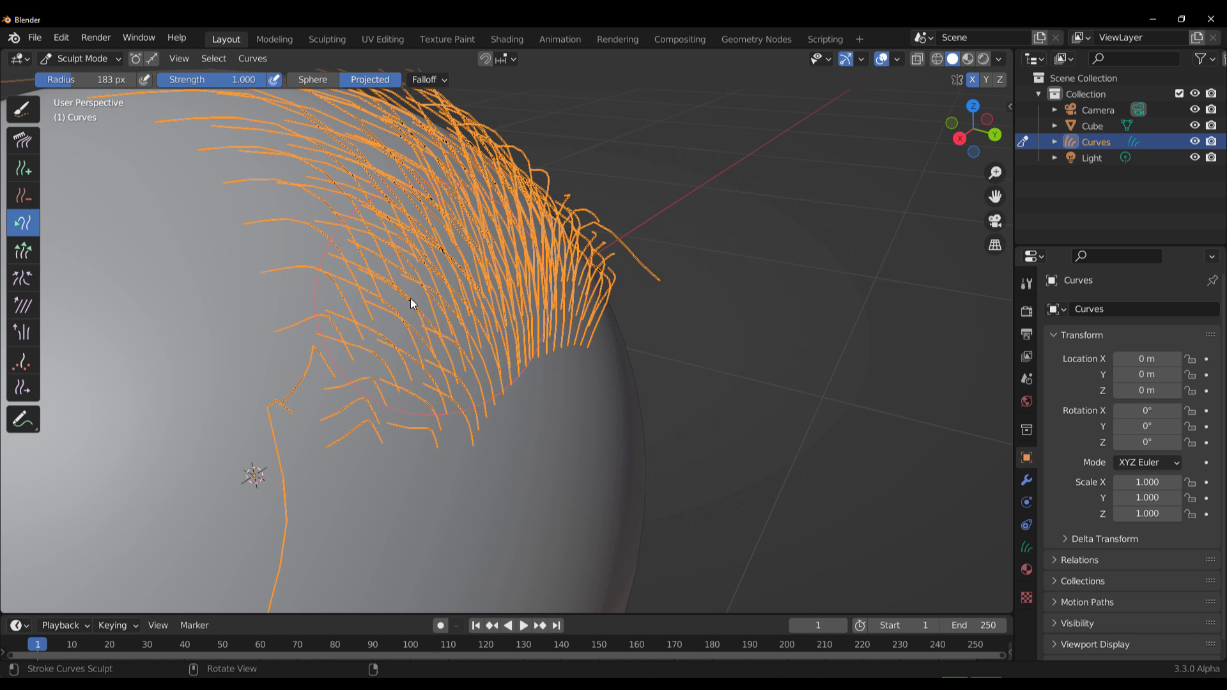
pyautogui.moveTo(412, 304); pyautogui.dragTo(392, 299)
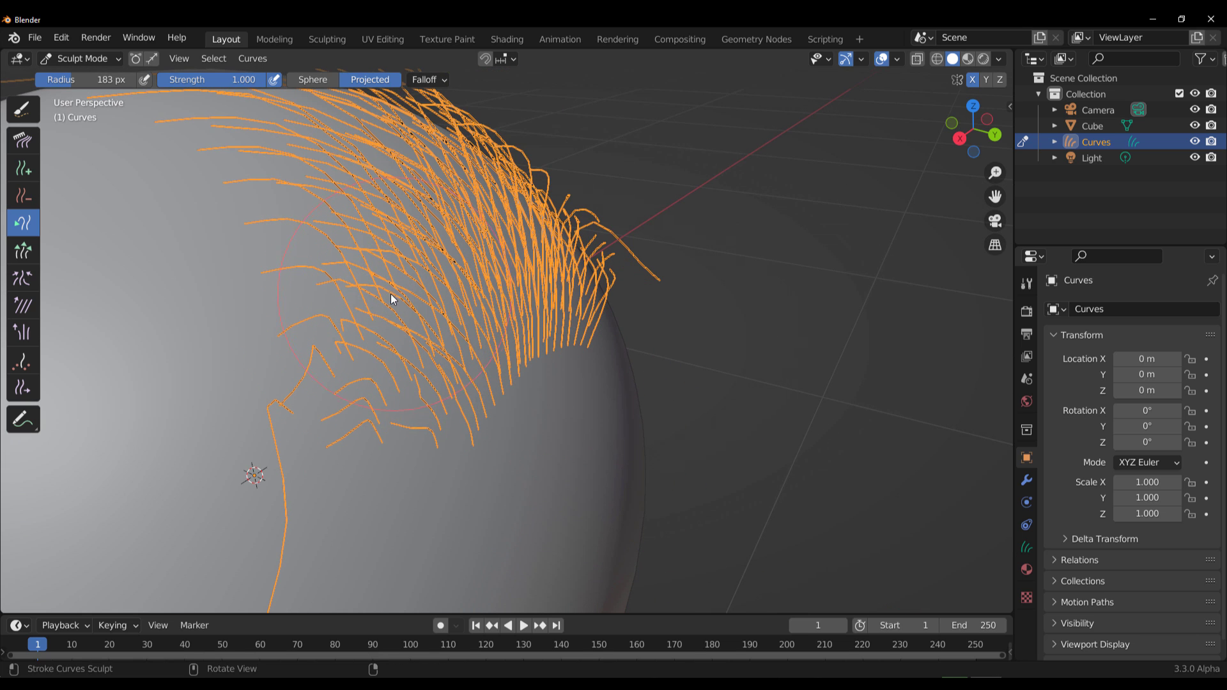
# Step: Gather the strands across the sphere's upper front towards each other with the Pinch brush
pyautogui.click(17, 280)
pyautogui.scroll(-4, 350, 323)
pyautogui.moveTo(429, 339); pyautogui.dragTo(347, 330, button='middle')
pyautogui.scroll(4, 349, 330)
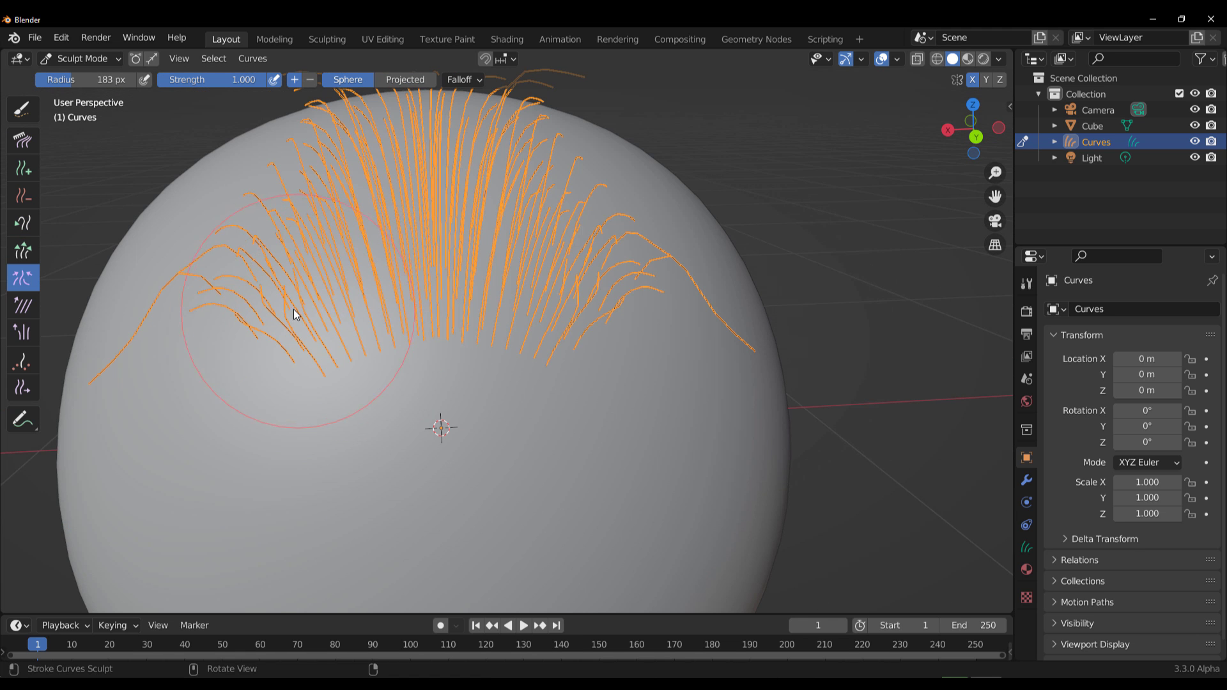
pyautogui.moveTo(347, 138)
pyautogui.mouseDown()
pyautogui.moveTo(412, 236)
pyautogui.moveTo(478, 279)
pyautogui.mouseUp()
pyautogui.scroll(-4, 479, 281)
pyautogui.moveTo(479, 282); pyautogui.dragTo(361, 300, button='middle')
pyautogui.scroll(4, 462, 329)
pyautogui.moveTo(470, 364)
pyautogui.mouseDown(button='middle')
pyautogui.moveTo(565, 377)
pyautogui.moveTo(524, 191)
pyautogui.mouseUp(button='middle')
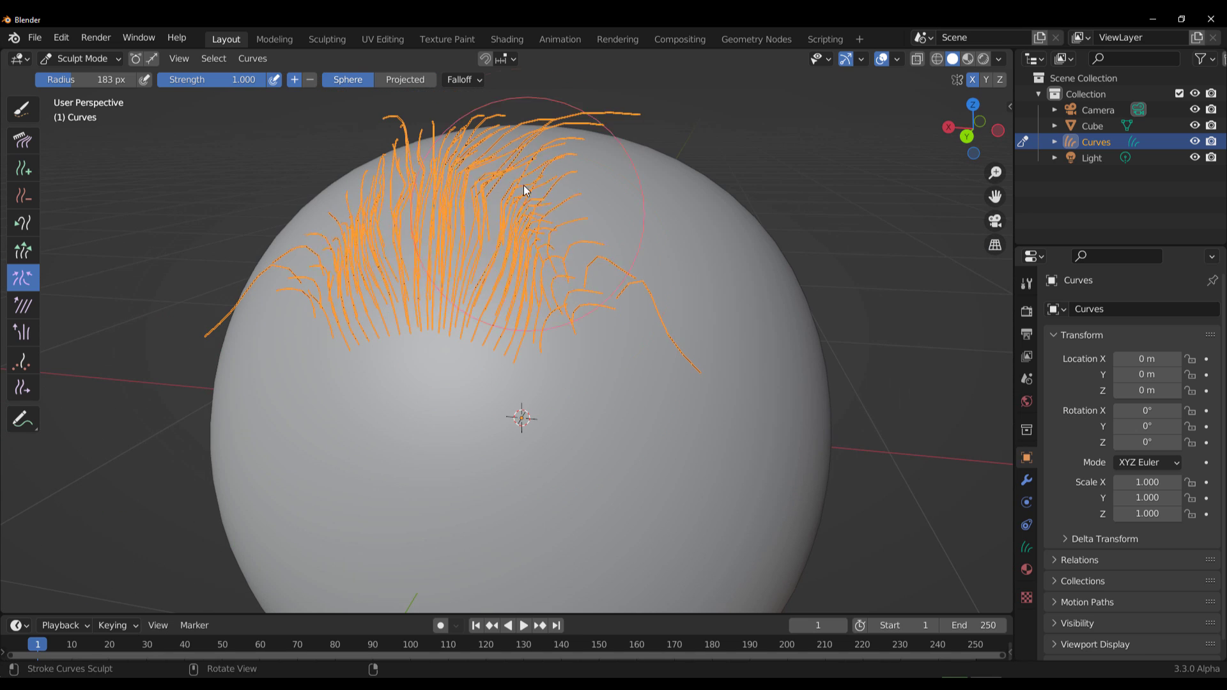
pyautogui.moveTo(476, 287); pyautogui.dragTo(481, 317, button='middle')
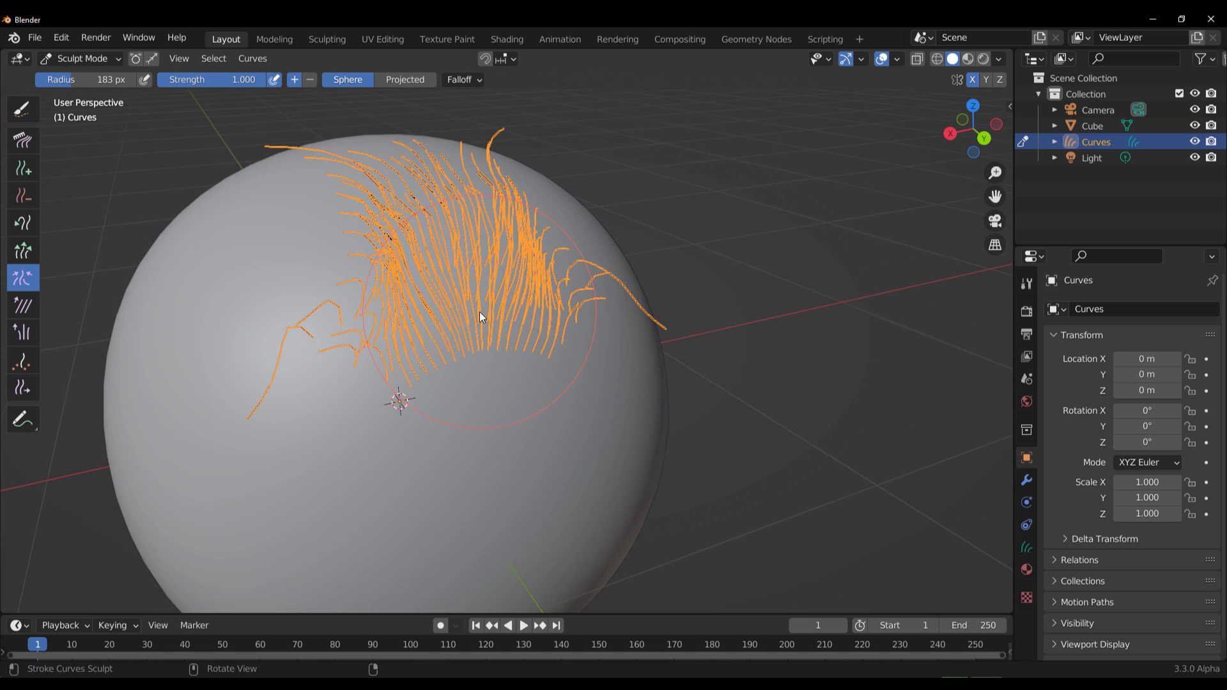
# Step: Smooth the pinched strands and raise them away from the sphere's surface with the Puff brush
pyautogui.click(24, 311)
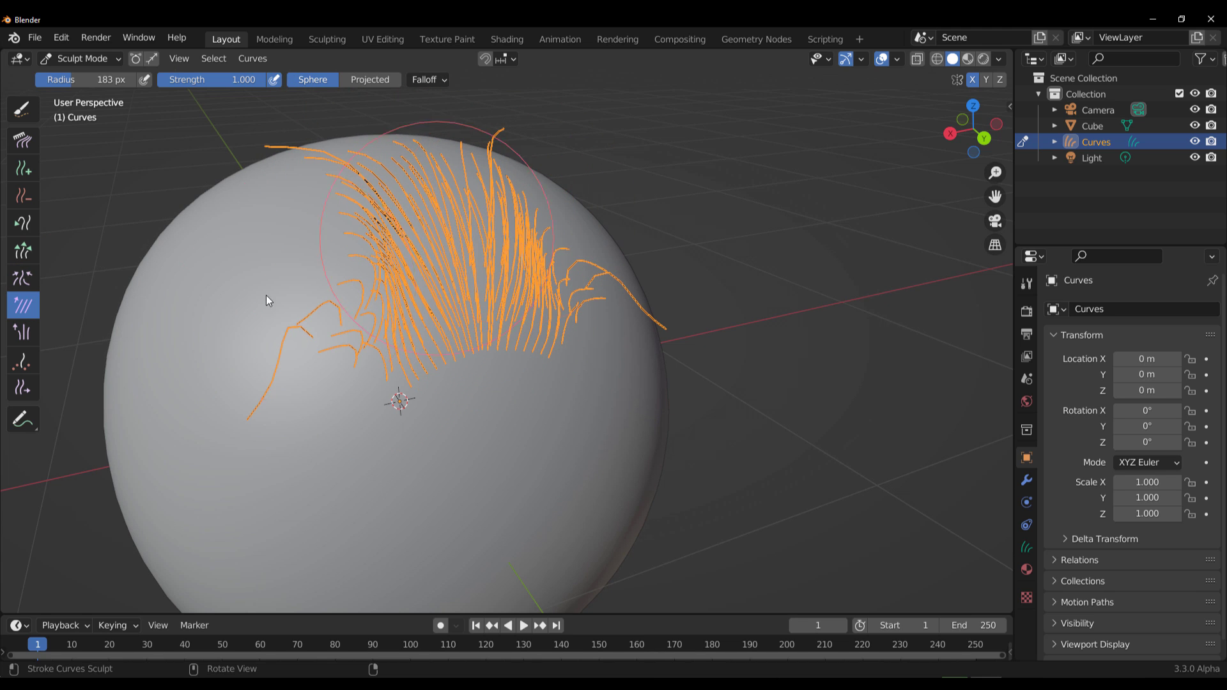
pyautogui.click(24, 333)
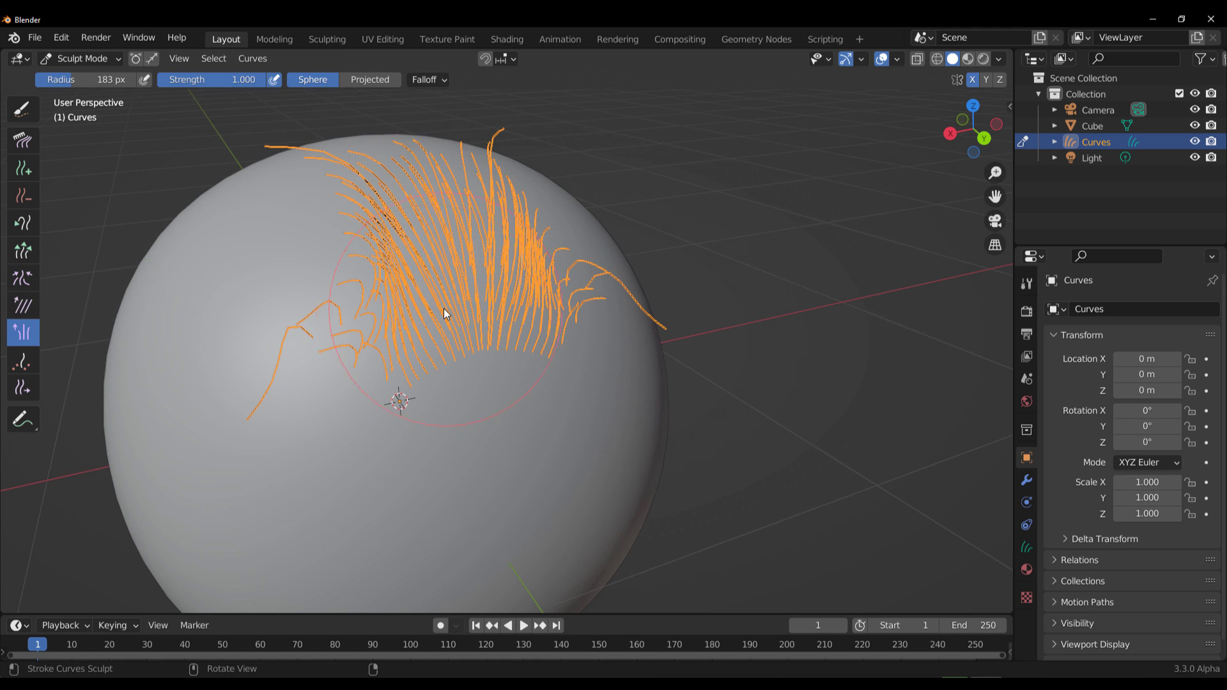
pyautogui.moveTo(446, 310); pyautogui.dragTo(507, 302, button='middle')
pyautogui.moveTo(507, 302); pyautogui.dragTo(560, 289)
pyautogui.moveTo(508, 251); pyautogui.dragTo(500, 254)
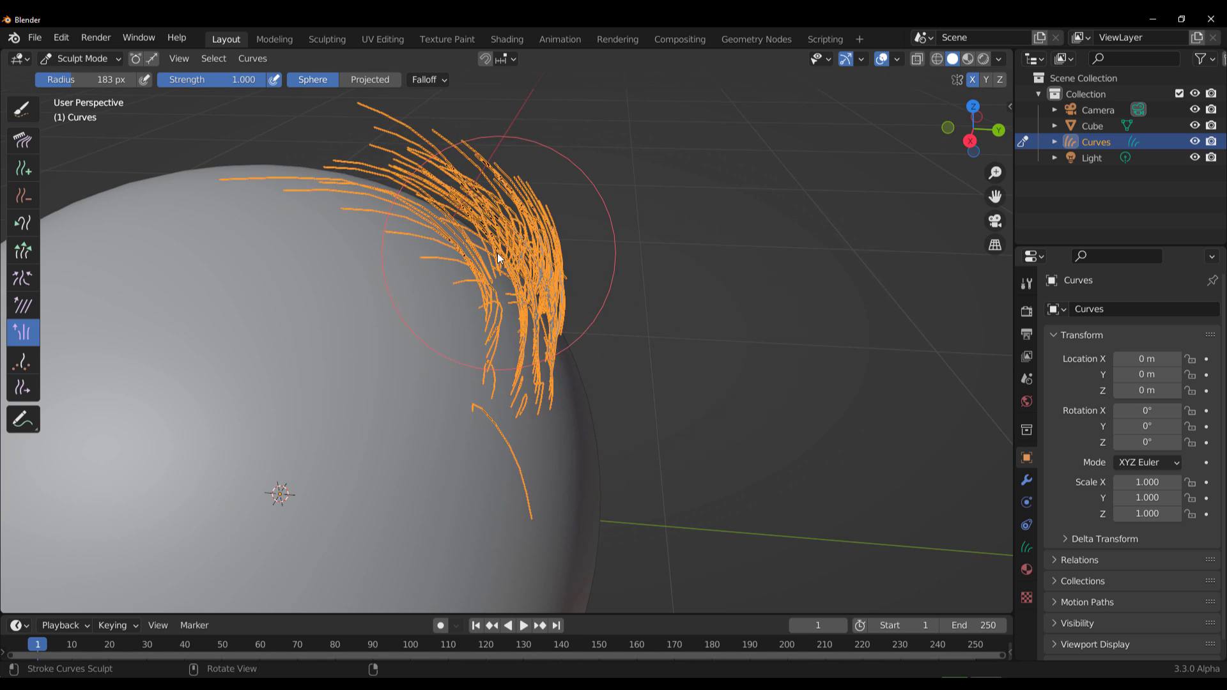
pyautogui.scroll(-5, 500, 353)
pyautogui.moveTo(500, 353)
pyautogui.mouseDown(button='middle')
pyautogui.moveTo(432, 354)
pyautogui.moveTo(536, 350)
pyautogui.moveTo(522, 337)
pyautogui.mouseUp(button='middle')
pyautogui.scroll(4, 536, 351)
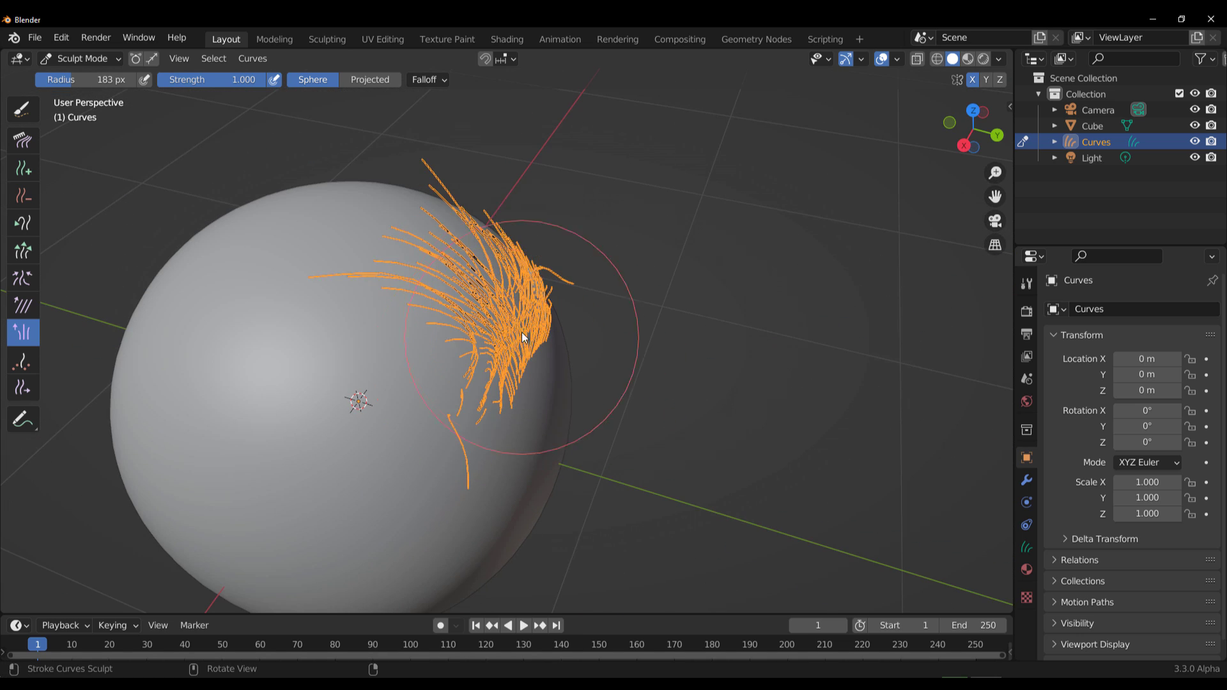
pyautogui.moveTo(514, 318); pyautogui.dragTo(529, 324)
pyautogui.moveTo(478, 323); pyautogui.dragTo(463, 348, button='middle')
# Step: Activate the Density brush for the hair on the sphere's upper front
pyautogui.click(27, 364)
pyautogui.moveTo(531, 395); pyautogui.dragTo(572, 396, button='middle')
pyautogui.scroll(4, 451, 330)
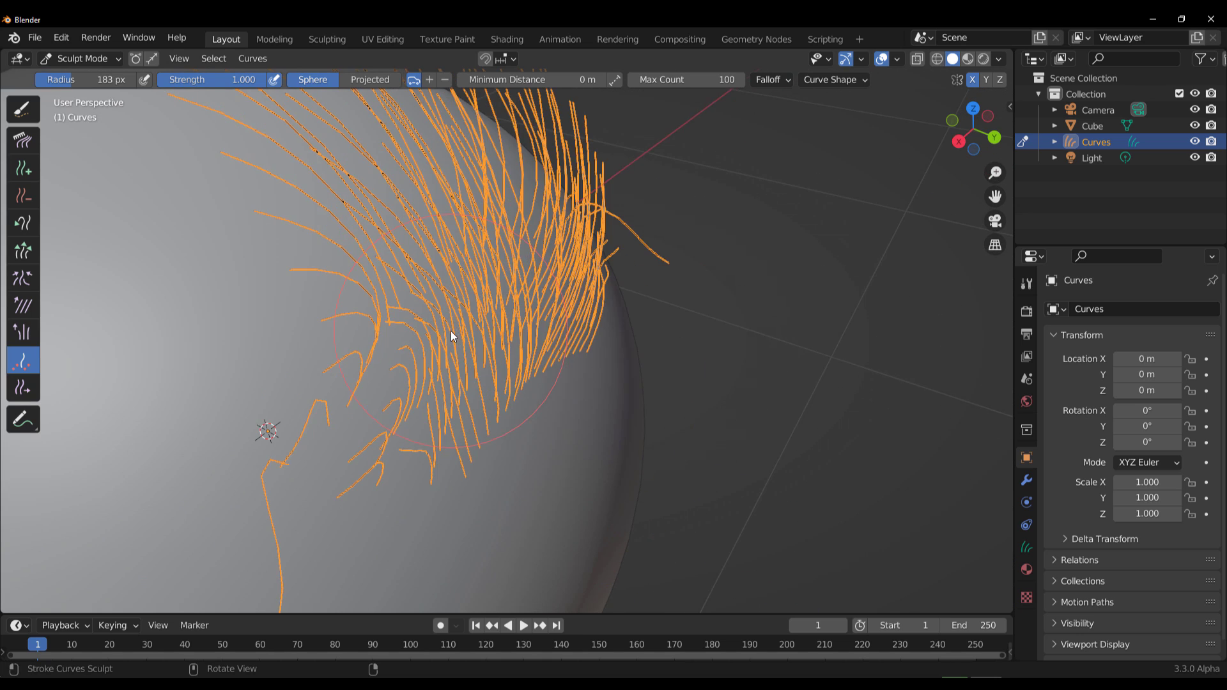
pyautogui.moveTo(530, 353); pyautogui.dragTo(500, 352, button='middle')
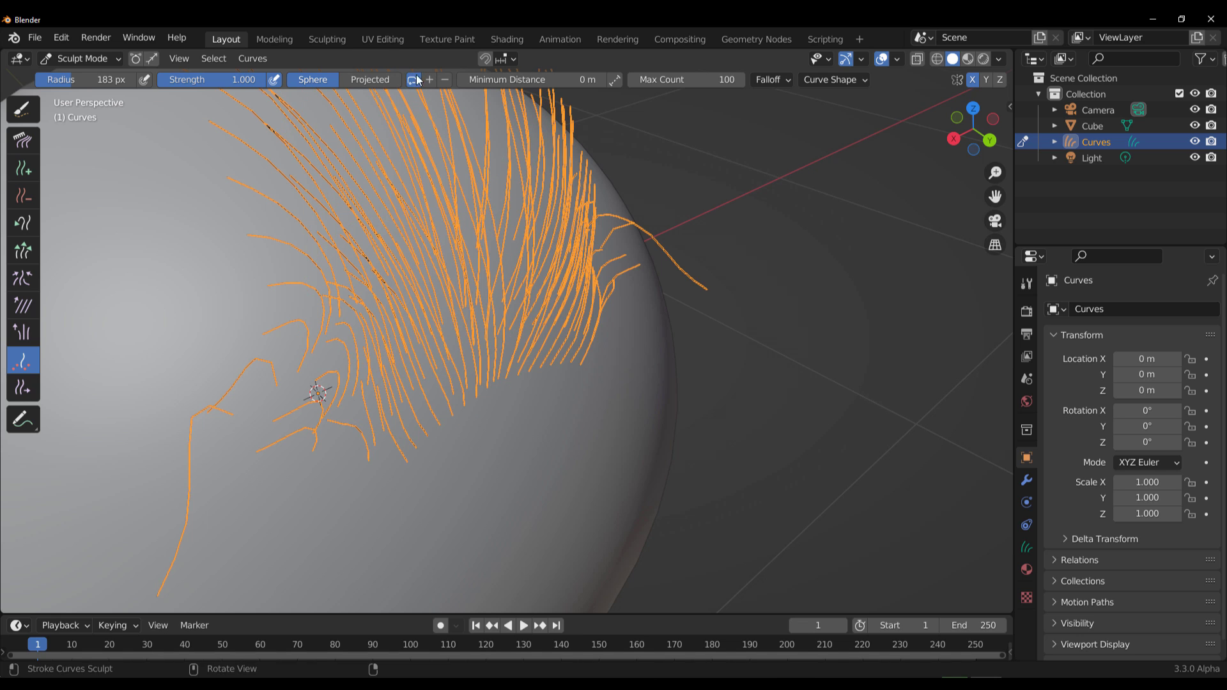
# Step: Try filling the area below the hairline with the Density brush in Sphere mode, undoing each stroke
pyautogui.scroll(-1, 475, 381)
pyautogui.moveTo(475, 381)
pyautogui.mouseDown(button='middle')
pyautogui.moveTo(449, 397)
pyautogui.moveTo(473, 385)
pyautogui.mouseUp(button='middle')
pyautogui.moveTo(425, 451)
pyautogui.mouseDown()
pyautogui.moveTo(391, 483)
pyautogui.moveTo(409, 458)
pyautogui.moveTo(450, 492)
pyautogui.mouseUp()
pyautogui.hotkey('ctrl', 'z')
pyautogui.hotkey('ctrl', 'z')
pyautogui.moveTo(356, 392)
pyautogui.mouseDown(button='middle')
pyautogui.moveTo(397, 378)
pyautogui.moveTo(348, 438)
pyautogui.mouseUp(button='middle')
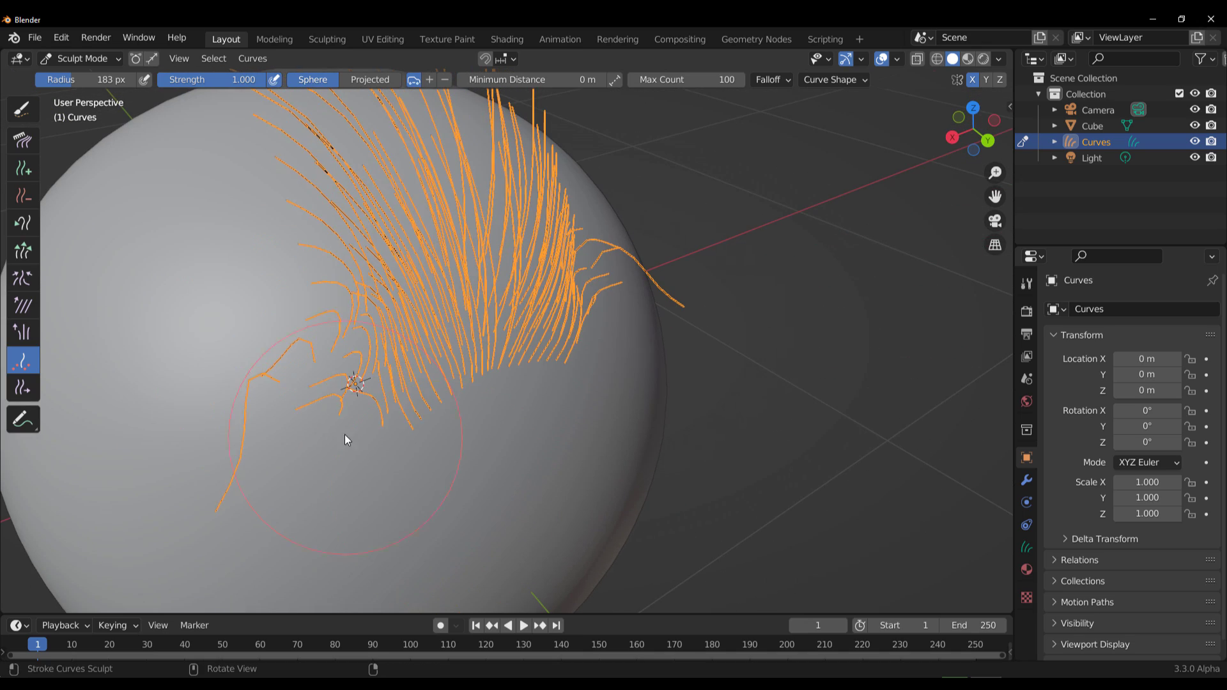
pyautogui.moveTo(348, 438); pyautogui.dragTo(317, 505)
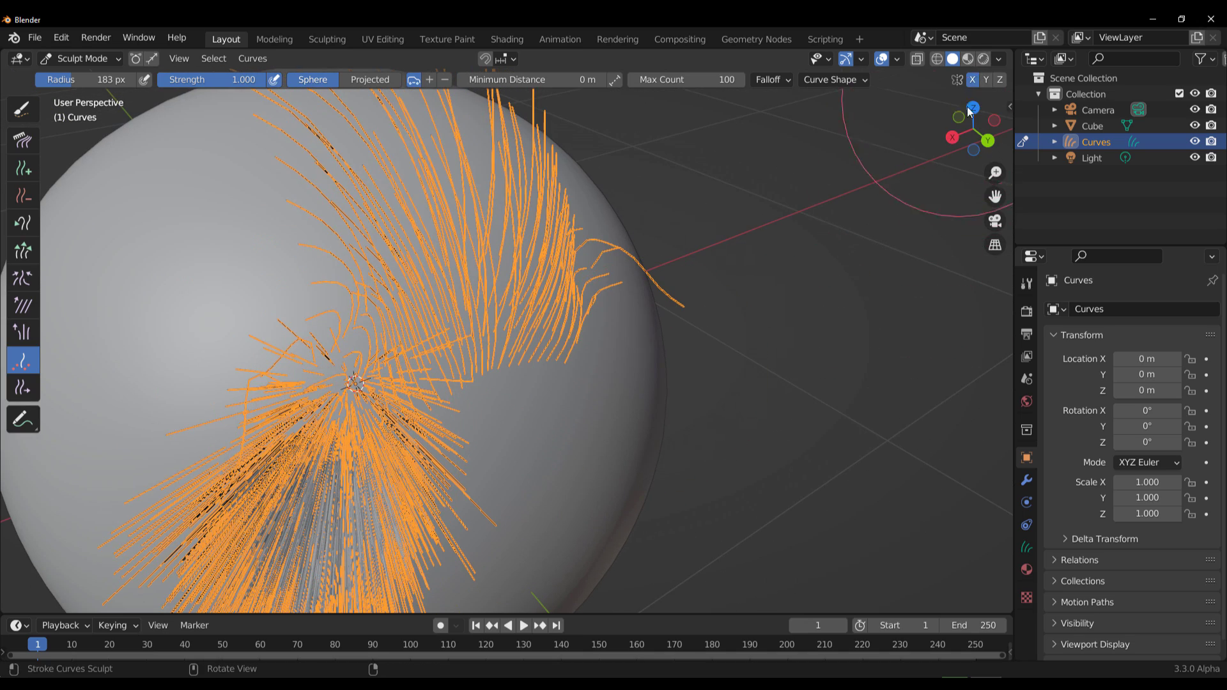
pyautogui.hotkey('ctrl', 'z')
pyautogui.moveTo(347, 430); pyautogui.dragTo(367, 447)
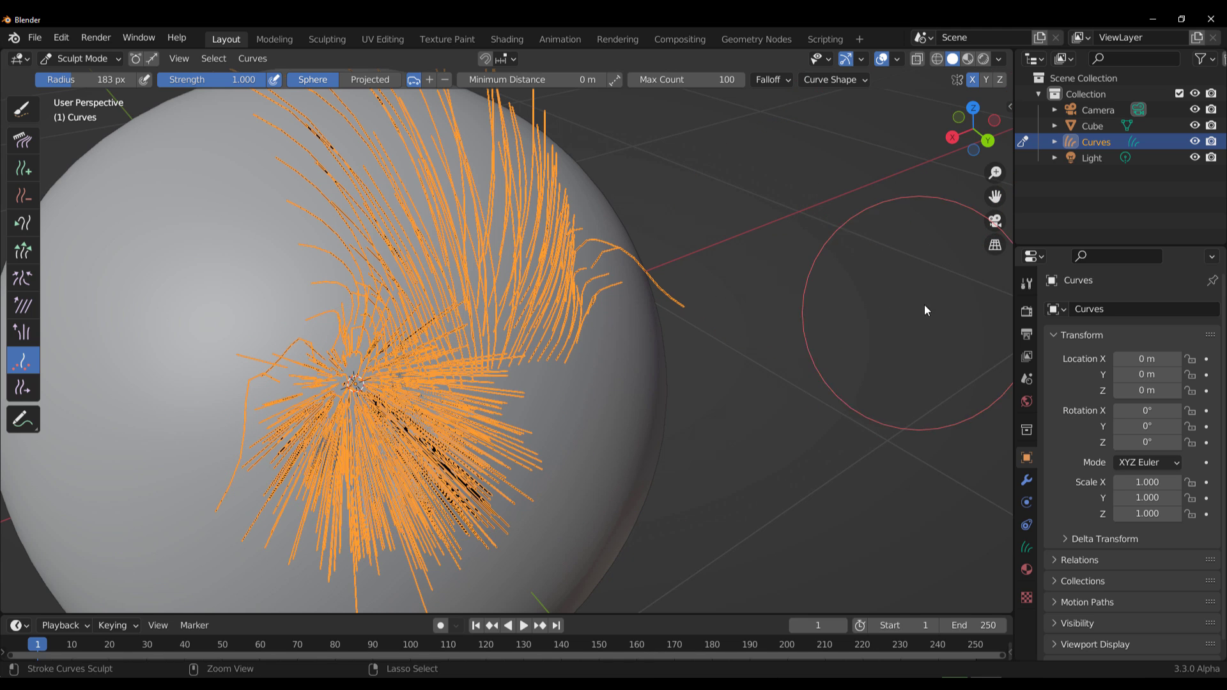
pyautogui.hotkey('ctrl', 'z')
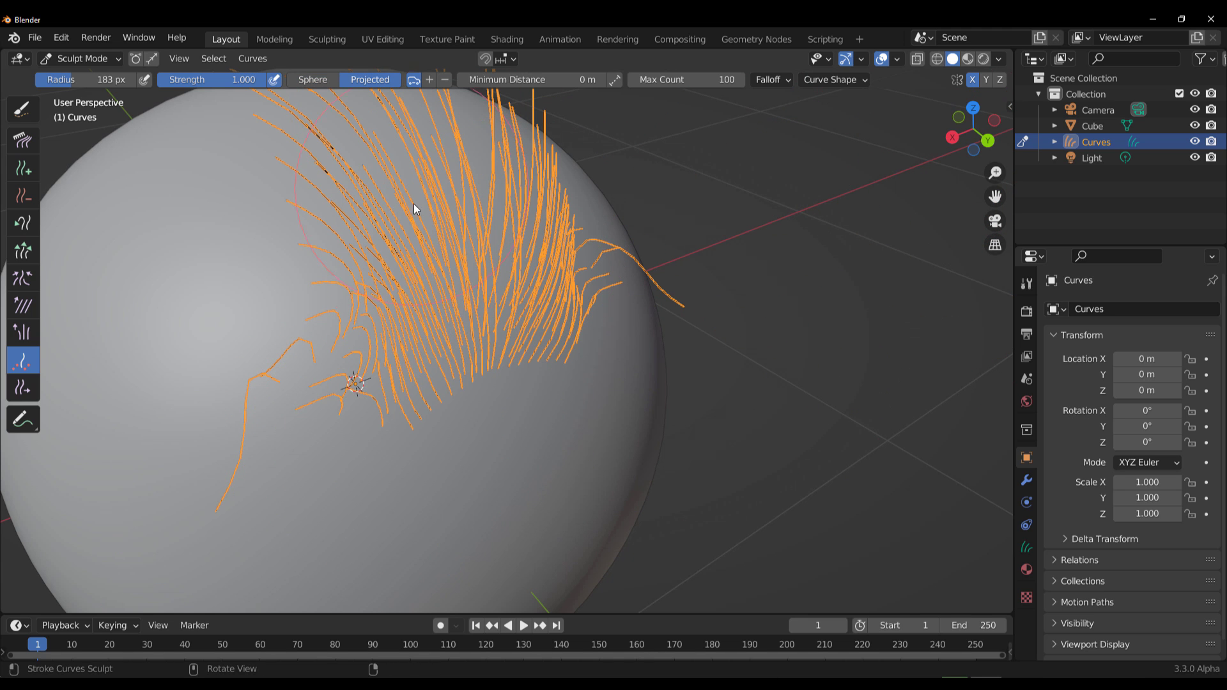
# Step: Try painting dense strands over the sphere's front with the Density brush in Projected mode, undoing each stroke
pyautogui.moveTo(370, 373)
pyautogui.mouseDown()
pyautogui.moveTo(372, 405)
pyautogui.moveTo(395, 427)
pyautogui.mouseUp()
pyautogui.moveTo(704, 440)
pyautogui.mouseDown(button='middle')
pyautogui.moveTo(577, 401)
pyautogui.moveTo(754, 466)
pyautogui.mouseUp(button='middle')
pyautogui.scroll(-2, 470, 342)
pyautogui.hotkey('ctrl', 'z')
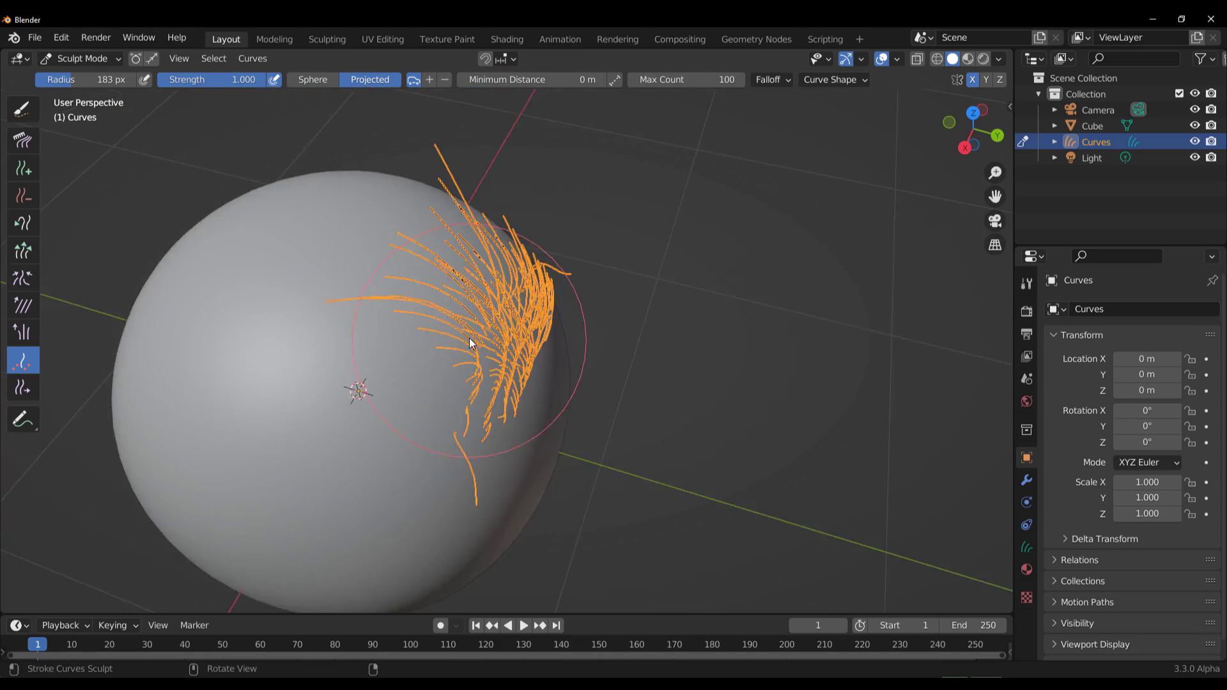
pyautogui.moveTo(470, 343); pyautogui.dragTo(439, 382, button='middle')
pyautogui.moveTo(441, 443); pyautogui.dragTo(424, 463)
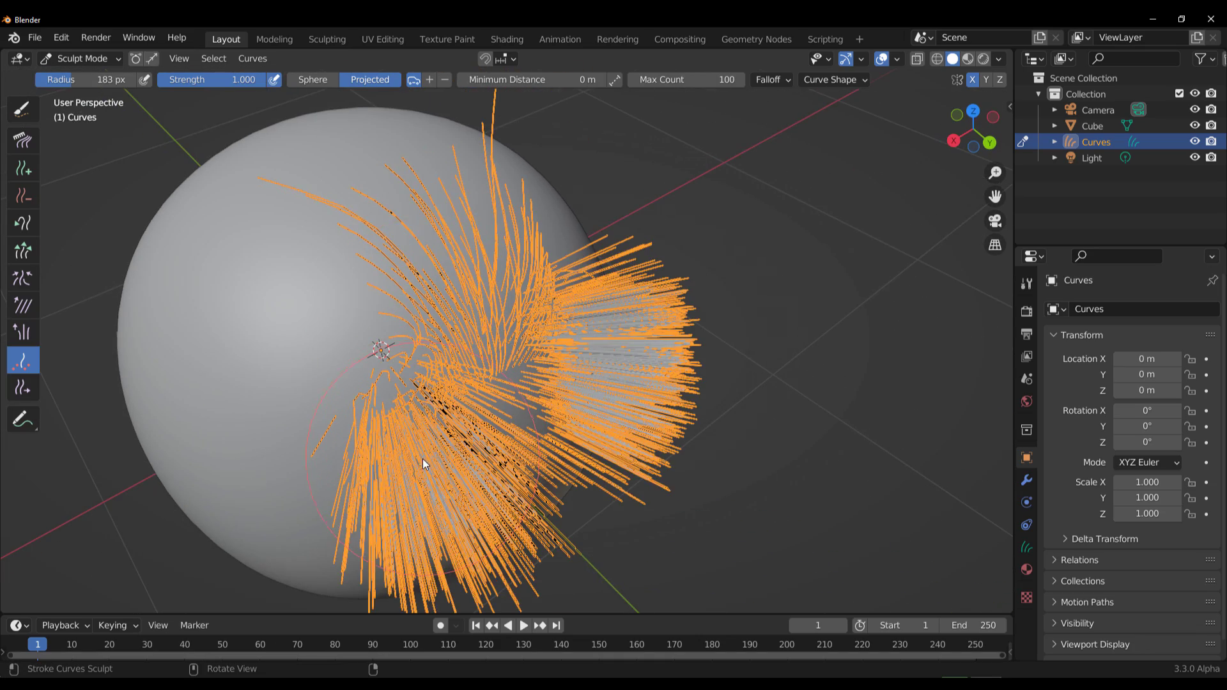
pyautogui.hotkey('ctrl', 'z')
pyautogui.hotkey('ctrl', 'shift', 'z')
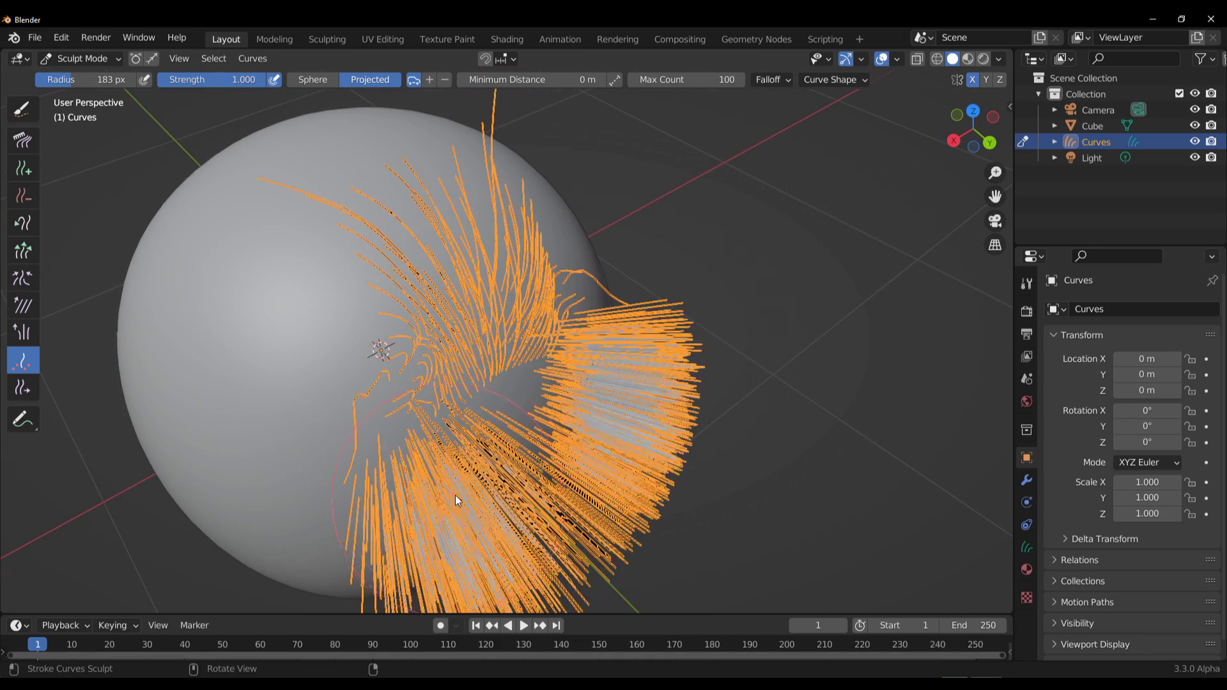
pyautogui.hotkey('ctrl', 'z')
pyautogui.moveTo(469, 420)
pyautogui.mouseDown(button='middle')
pyautogui.moveTo(565, 414)
pyautogui.moveTo(466, 424)
pyautogui.moveTo(479, 419)
pyautogui.mouseUp(button='middle')
pyautogui.moveTo(480, 419)
pyautogui.mouseDown()
pyautogui.moveTo(466, 355)
pyautogui.moveTo(368, 366)
pyautogui.mouseUp()
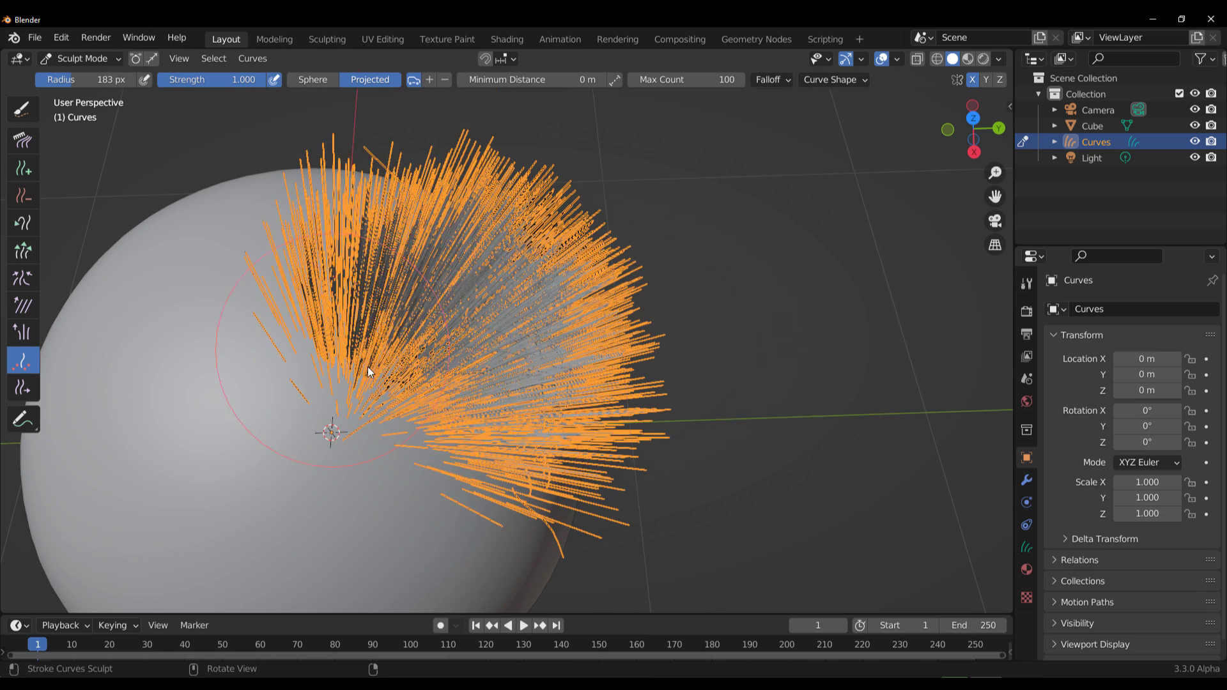
pyautogui.hotkey('ctrl', 'z')
# Step: Set the Density brush's curve shape to interpolate Length, Shape and Point Count, and its Max Count to 7
pyautogui.moveTo(369, 372); pyautogui.dragTo(447, 232, button='middle')
pyautogui.moveTo(522, 318); pyautogui.dragTo(613, 353, button='middle')
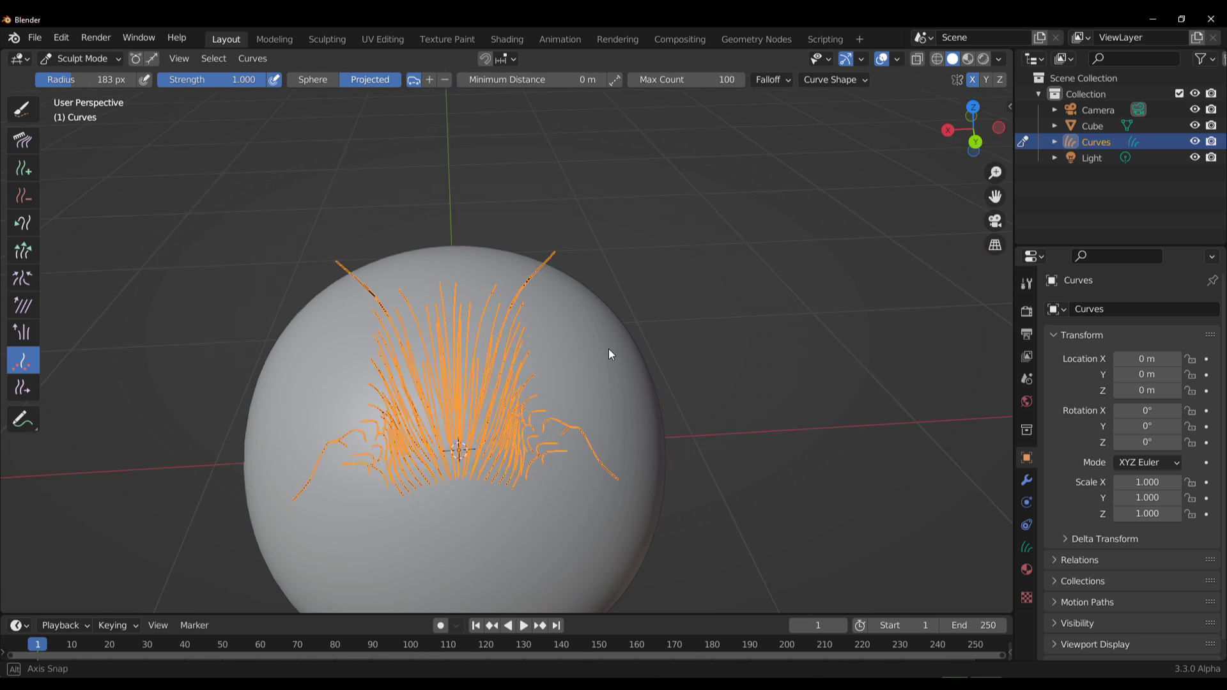
pyautogui.click(844, 81)
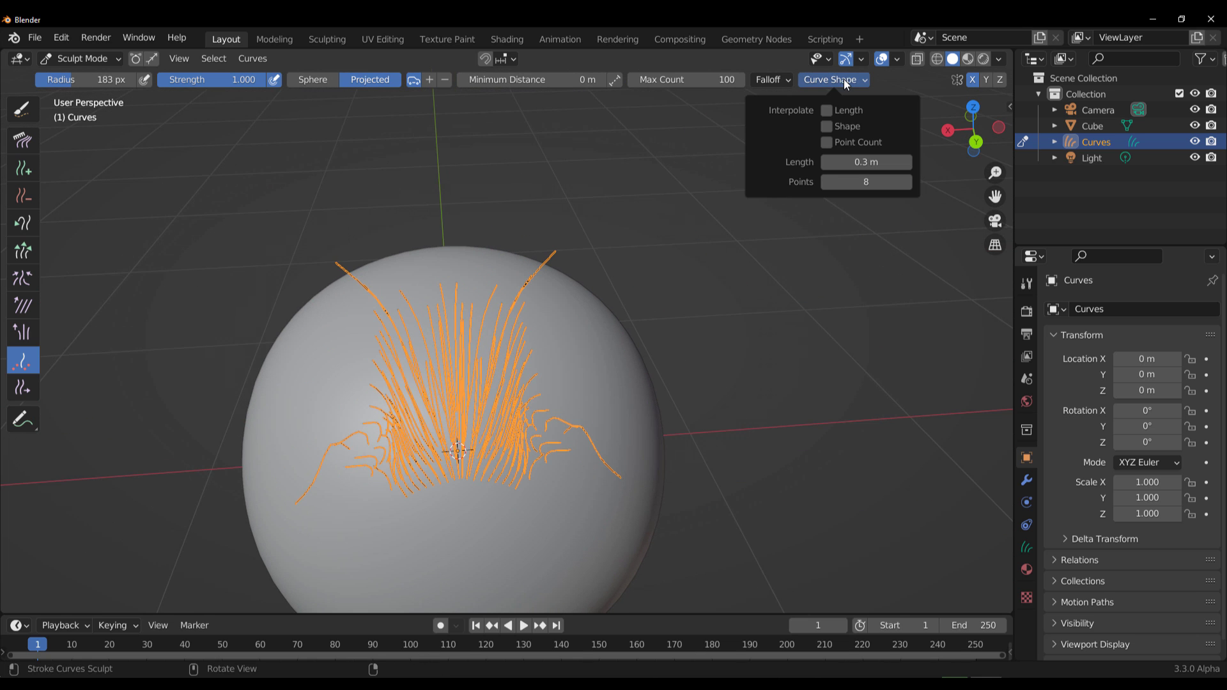
pyautogui.click(827, 112)
pyautogui.click(827, 142)
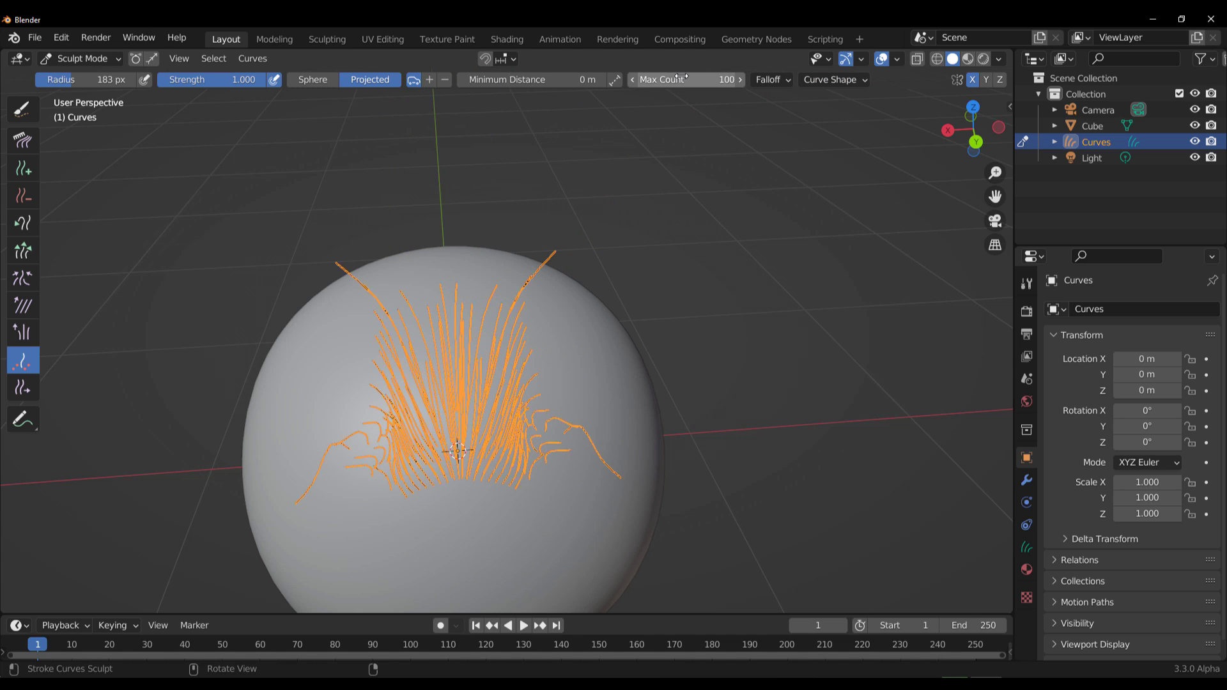
pyautogui.moveTo(696, 80); pyautogui.dragTo(656, 80)
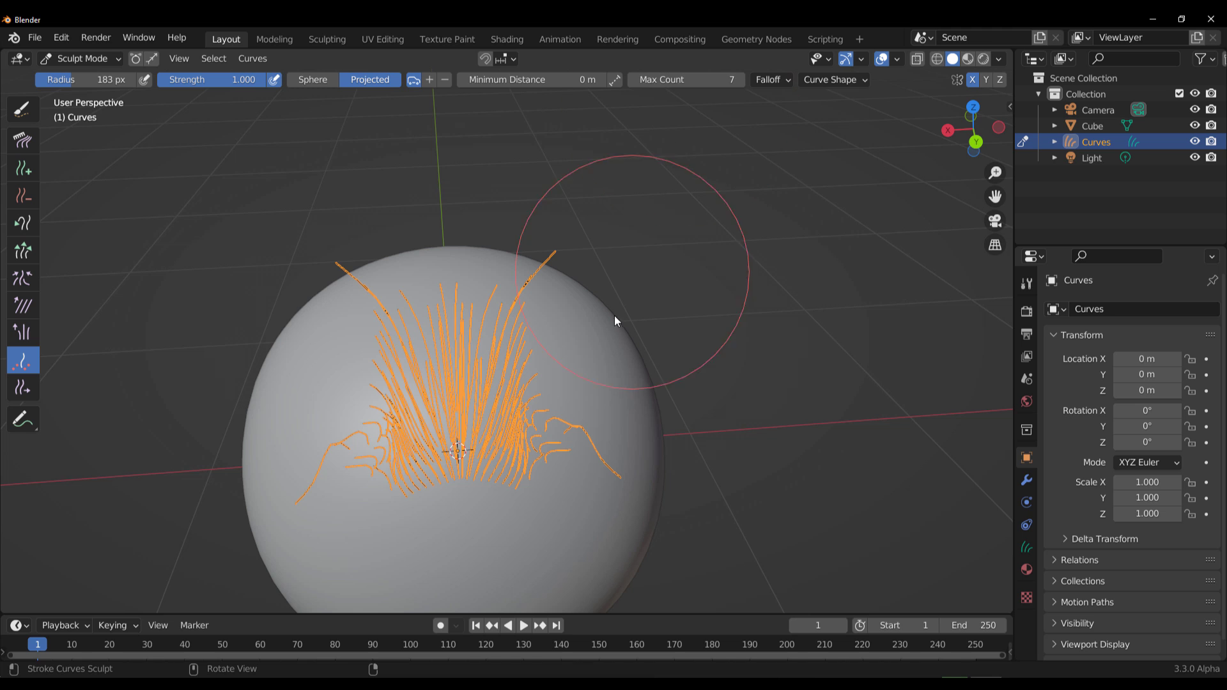
# Step: Paint dense, mirrored, interpolated strands over the sphere's top and sides with the Density brush
pyautogui.moveTo(536, 420)
pyautogui.mouseDown()
pyautogui.moveTo(509, 389)
pyautogui.moveTo(405, 411)
pyautogui.mouseUp()
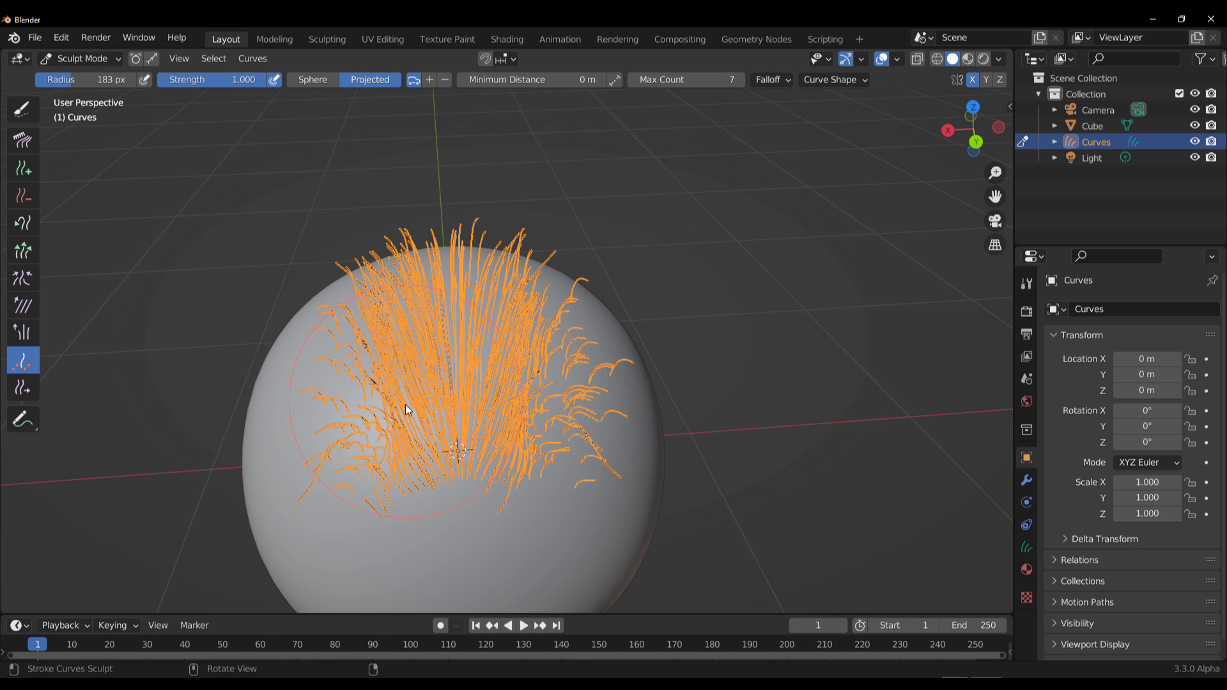
pyautogui.moveTo(405, 411); pyautogui.dragTo(567, 482, button='middle')
pyautogui.moveTo(597, 342); pyautogui.dragTo(525, 442, button='middle')
pyautogui.moveTo(386, 466)
pyautogui.mouseDown(button='middle')
pyautogui.moveTo(479, 471)
pyautogui.moveTo(377, 411)
pyautogui.moveTo(518, 461)
pyautogui.moveTo(493, 432)
pyautogui.moveTo(511, 358)
pyautogui.mouseUp(button='middle')
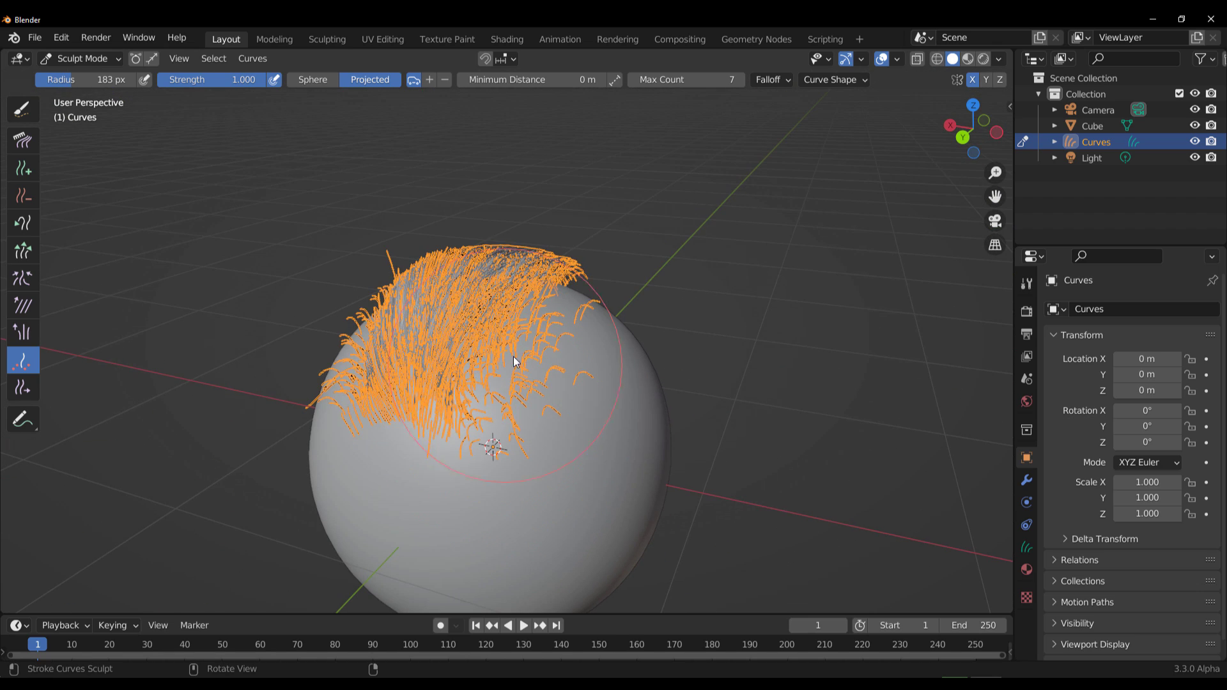
pyautogui.moveTo(520, 266); pyautogui.dragTo(470, 401, button='middle')
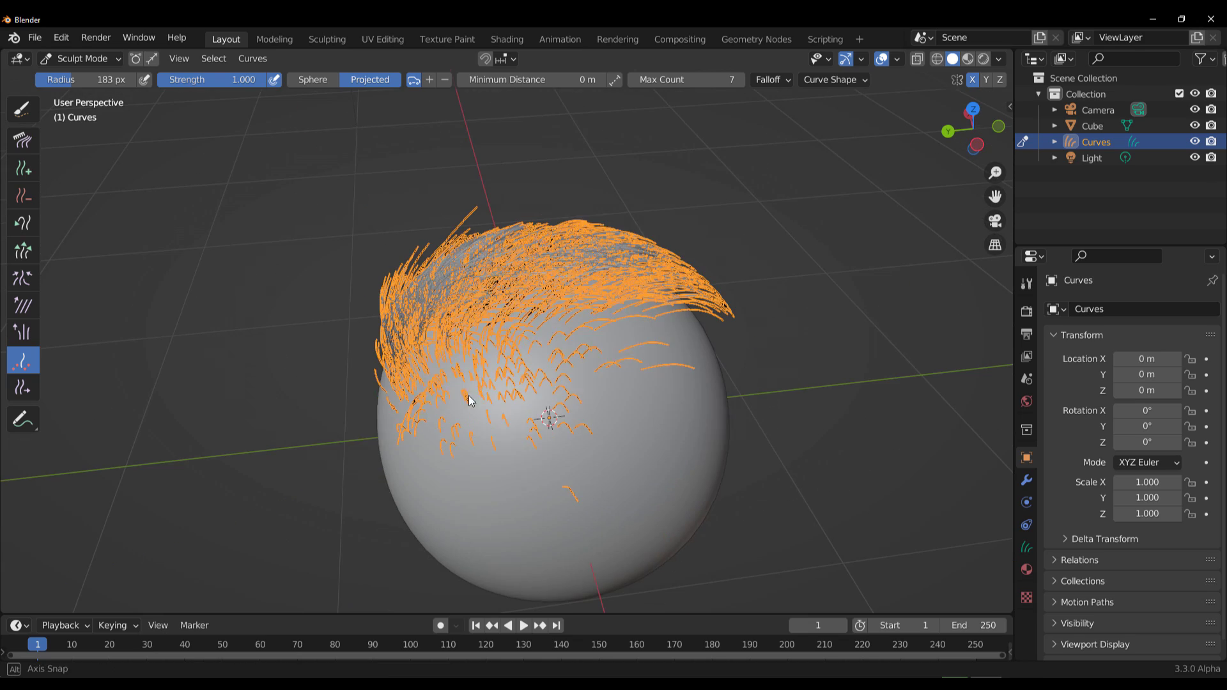
pyautogui.moveTo(601, 336); pyautogui.dragTo(583, 388)
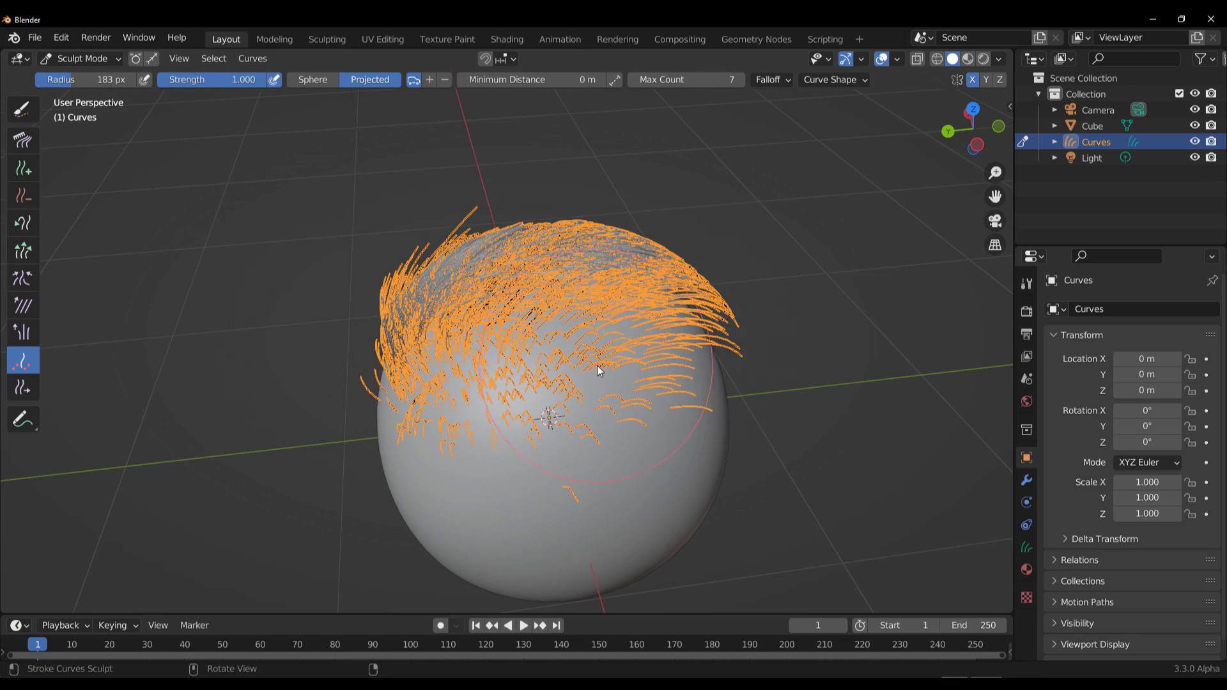
pyautogui.moveTo(523, 364)
pyautogui.mouseDown(button='middle')
pyautogui.moveTo(581, 427)
pyautogui.moveTo(351, 381)
pyautogui.moveTo(472, 384)
pyautogui.moveTo(441, 387)
pyautogui.moveTo(575, 438)
pyautogui.moveTo(554, 446)
pyautogui.moveTo(583, 435)
pyautogui.mouseUp(button='middle')
# Step: Try sliding the hair roots down the sphere's front with the Slide brush, and undo the strokes
pyautogui.click(23, 388)
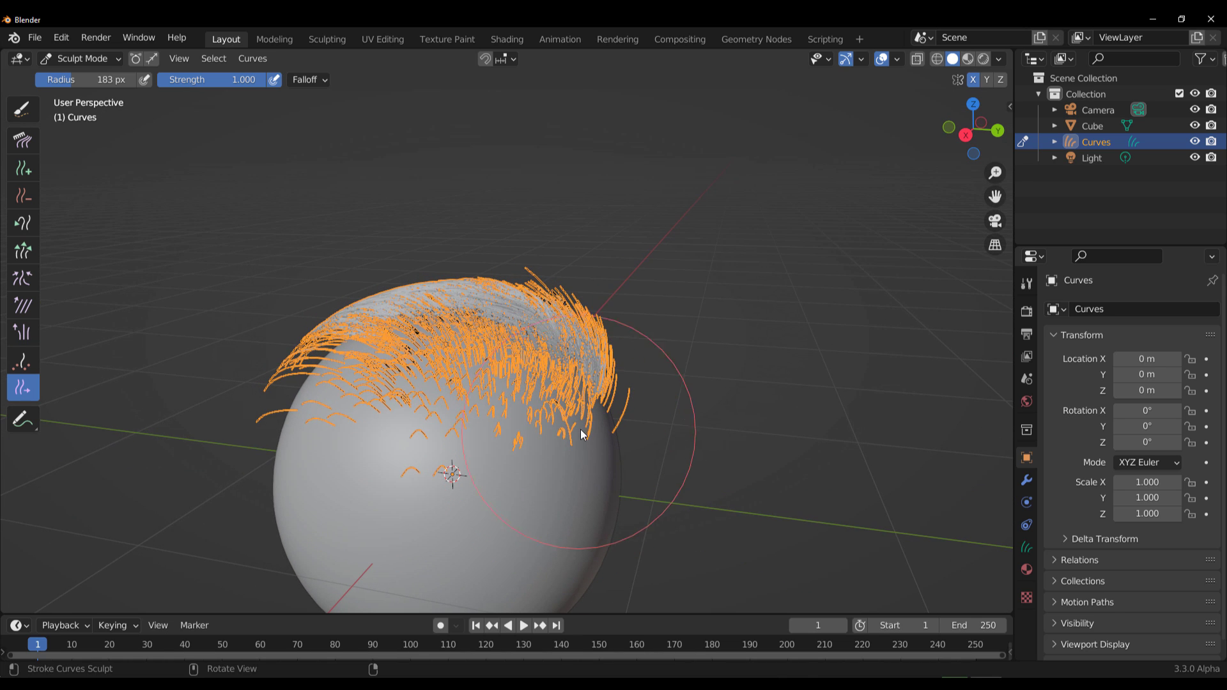
pyautogui.moveTo(584, 404)
pyautogui.mouseDown()
pyautogui.moveTo(589, 389)
pyautogui.moveTo(560, 378)
pyautogui.moveTo(537, 449)
pyautogui.mouseUp()
pyautogui.moveTo(567, 487)
pyautogui.mouseDown(button='middle')
pyautogui.moveTo(613, 492)
pyautogui.moveTo(529, 496)
pyautogui.moveTo(470, 428)
pyautogui.mouseUp(button='middle')
pyautogui.moveTo(470, 428)
pyautogui.mouseDown()
pyautogui.moveTo(524, 383)
pyautogui.moveTo(507, 411)
pyautogui.moveTo(518, 493)
pyautogui.mouseUp()
pyautogui.hotkey('ctrl', 'z')
pyautogui.hotkey('ctrl', 'z')
pyautogui.hotkey('ctrl', 'z')
pyautogui.hotkey('ctrl', 'z')
pyautogui.moveTo(599, 511)
pyautogui.mouseDown(button='middle')
pyautogui.moveTo(468, 475)
pyautogui.moveTo(583, 518)
pyautogui.mouseUp(button='middle')
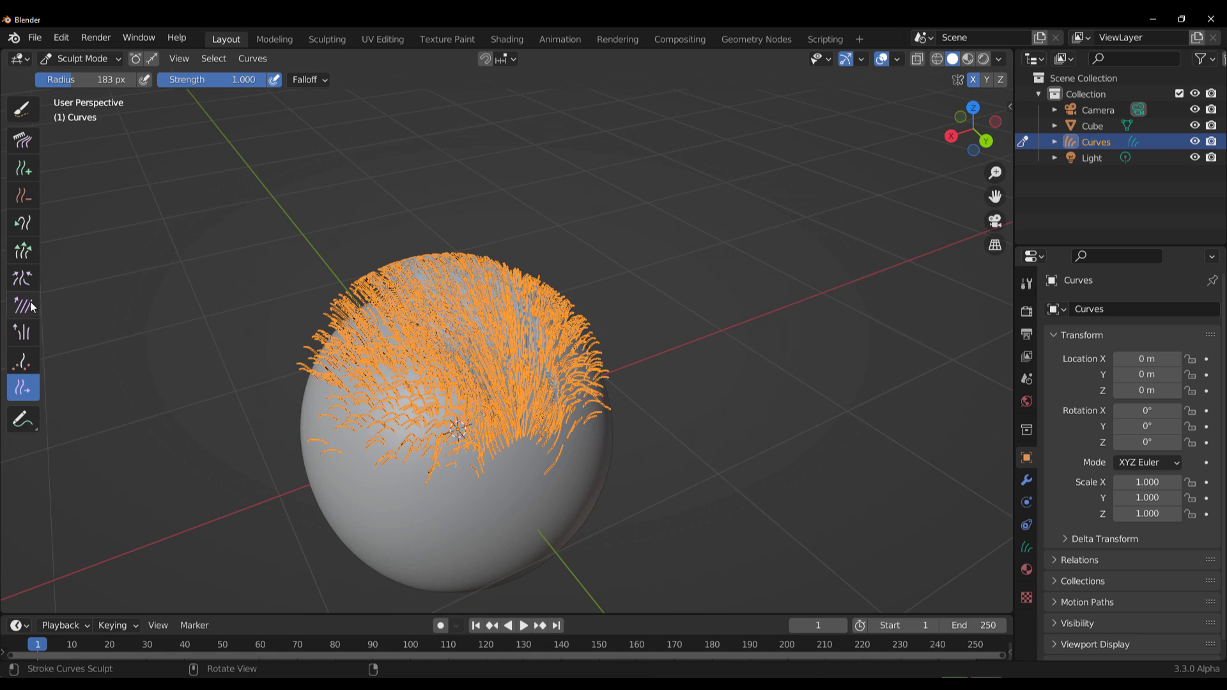
# Step: Look through the Pinch, Puff and Density brushes while examining the sphere's hair from several sides
pyautogui.click(23, 280)
pyautogui.moveTo(241, 400)
pyautogui.mouseDown(button='middle')
pyautogui.moveTo(510, 518)
pyautogui.moveTo(594, 485)
pyautogui.moveTo(416, 402)
pyautogui.moveTo(345, 397)
pyautogui.mouseUp(button='middle')
pyautogui.click(23, 333)
pyautogui.moveTo(524, 377); pyautogui.dragTo(429, 329, button='middle')
pyautogui.moveTo(505, 316); pyautogui.dragTo(602, 424, button='middle')
pyautogui.scroll(3, 603, 425)
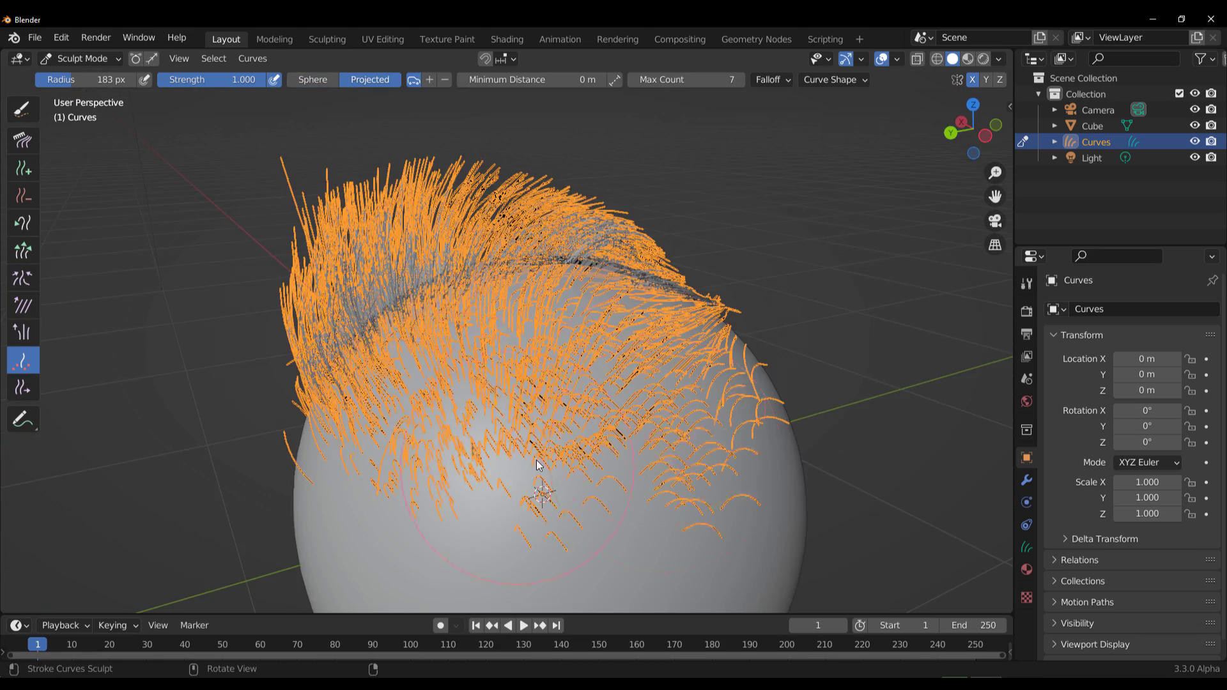
pyautogui.moveTo(537, 465); pyautogui.dragTo(499, 447, button='middle')
pyautogui.scroll(-4, 616, 432)
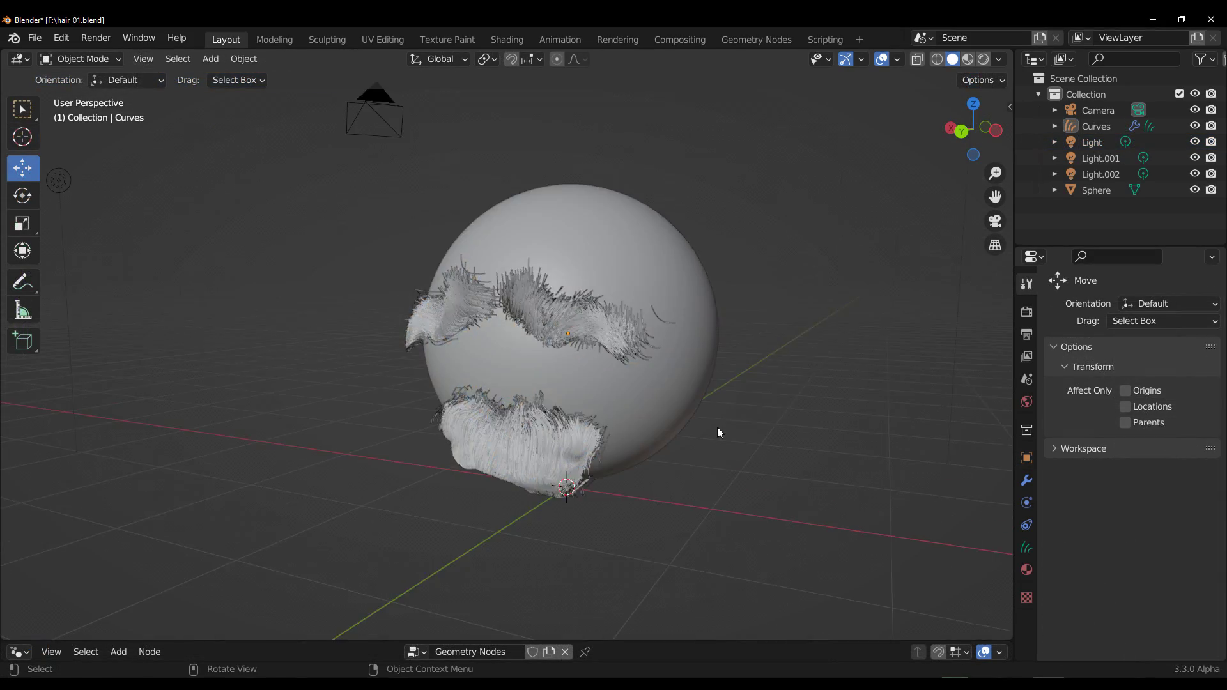
# Step: Examine the eyebrow and beard hair on the sphere in hair_01.blend from several angles and distances
pyautogui.scroll(-3, 717, 427)
pyautogui.scroll(5, 635, 360)
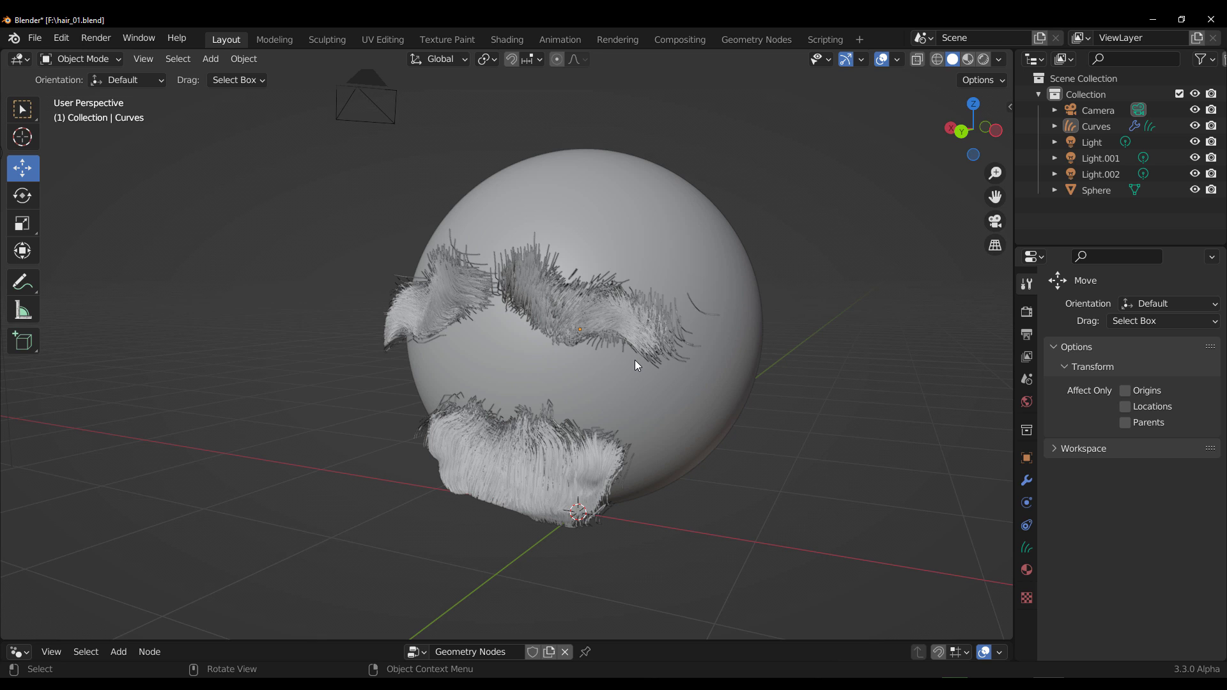
pyautogui.scroll(-6, 723, 406)
pyautogui.moveTo(575, 384); pyautogui.dragTo(630, 365, button='middle')
pyautogui.scroll(4, 630, 364)
pyautogui.scroll(-1, 509, 357)
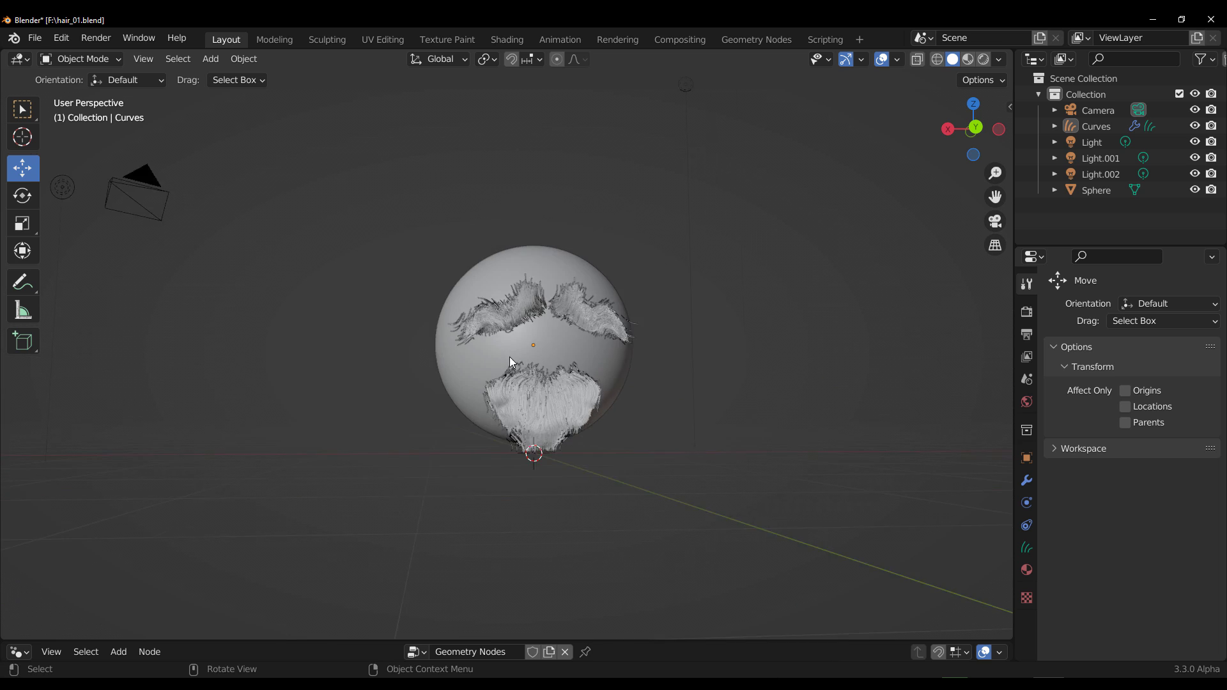
pyautogui.moveTo(509, 356); pyautogui.dragTo(394, 378, button='middle')
pyautogui.scroll(5, 393, 379)
pyautogui.keyDown('shift'); pyautogui.moveTo(578, 375); pyautogui.dragTo(529, 393, button='middle'); pyautogui.keyUp('shift')
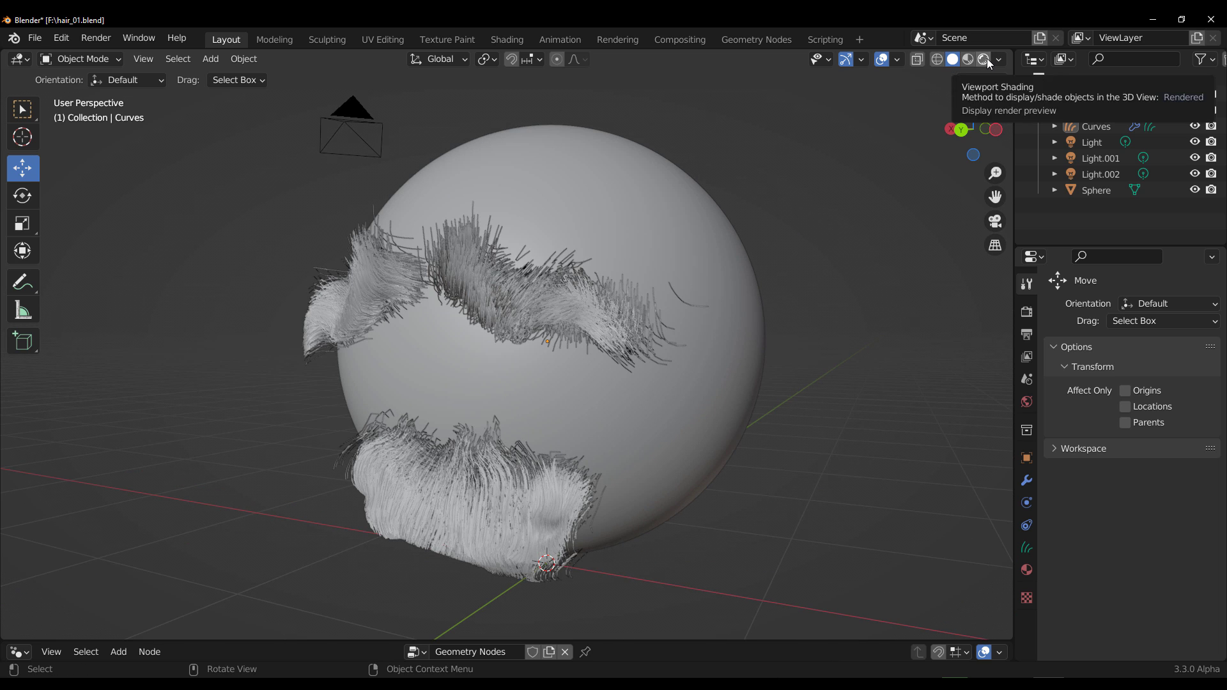
# Step: Preview the hair scene in Rendered viewport shading with Cycles as the render engine
pyautogui.click(1026, 315)
pyautogui.click(1144, 309)
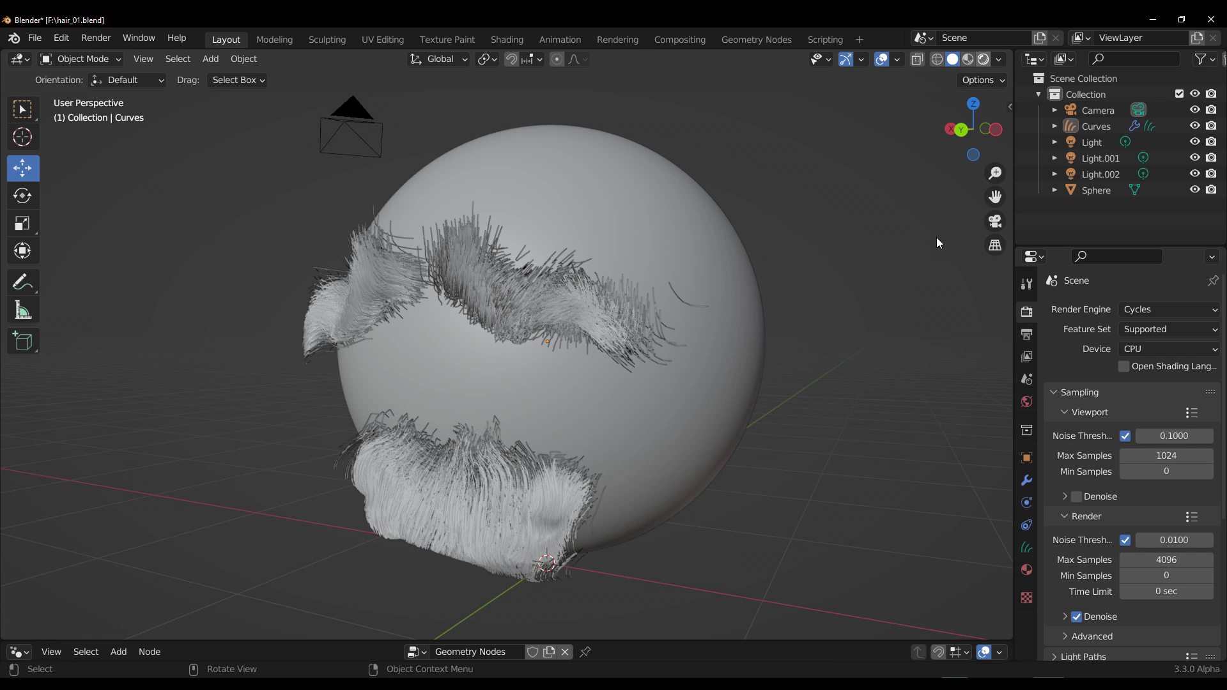
pyautogui.press('z')
pyautogui.press('8')
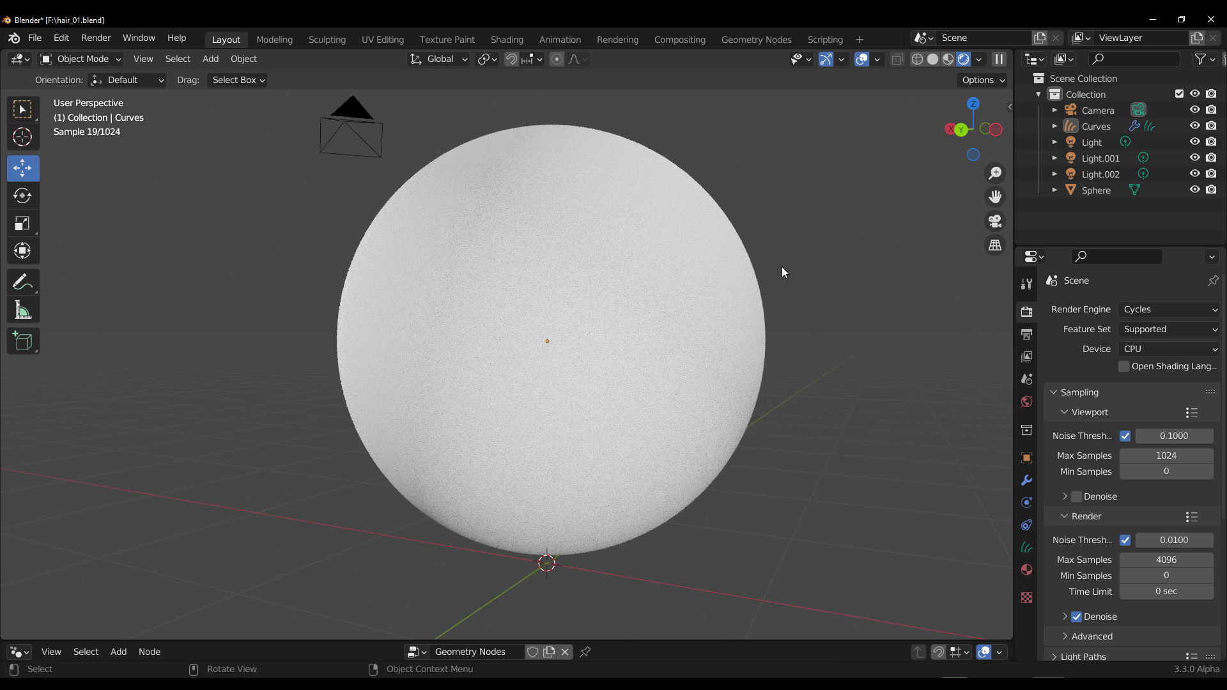
# Step: Switch the render engine to Eevee and examine the rendered eyebrow and beard hair up close
pyautogui.click(1159, 310)
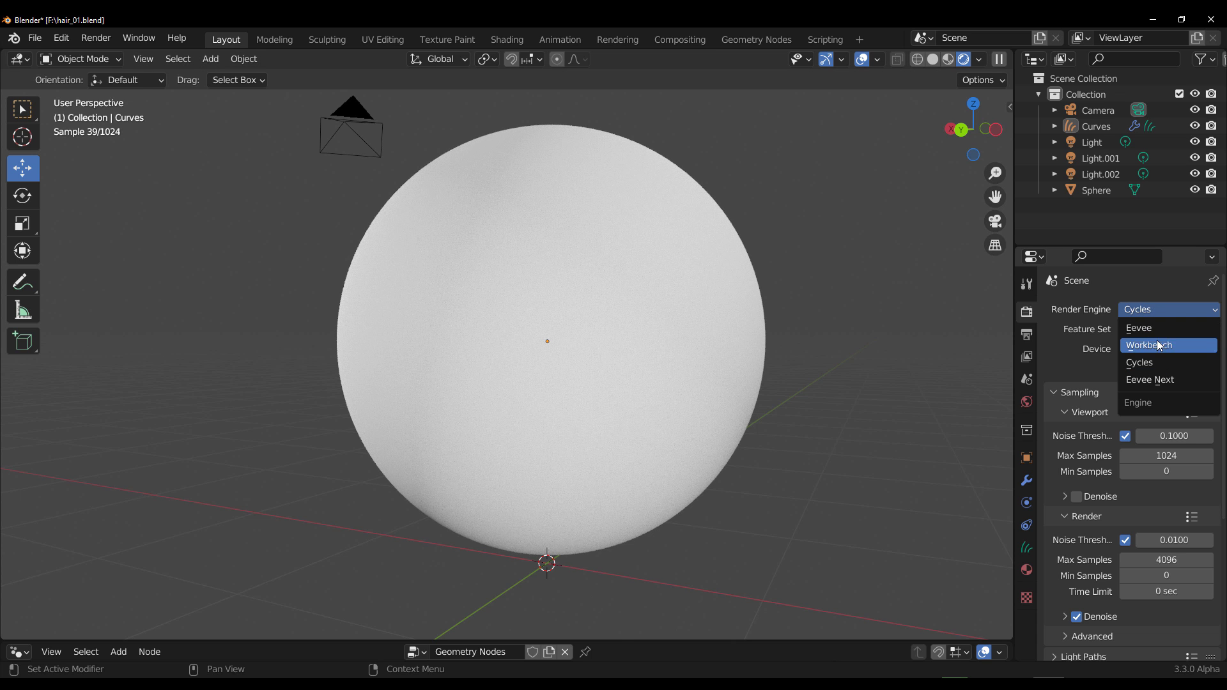
pyautogui.click(1159, 328)
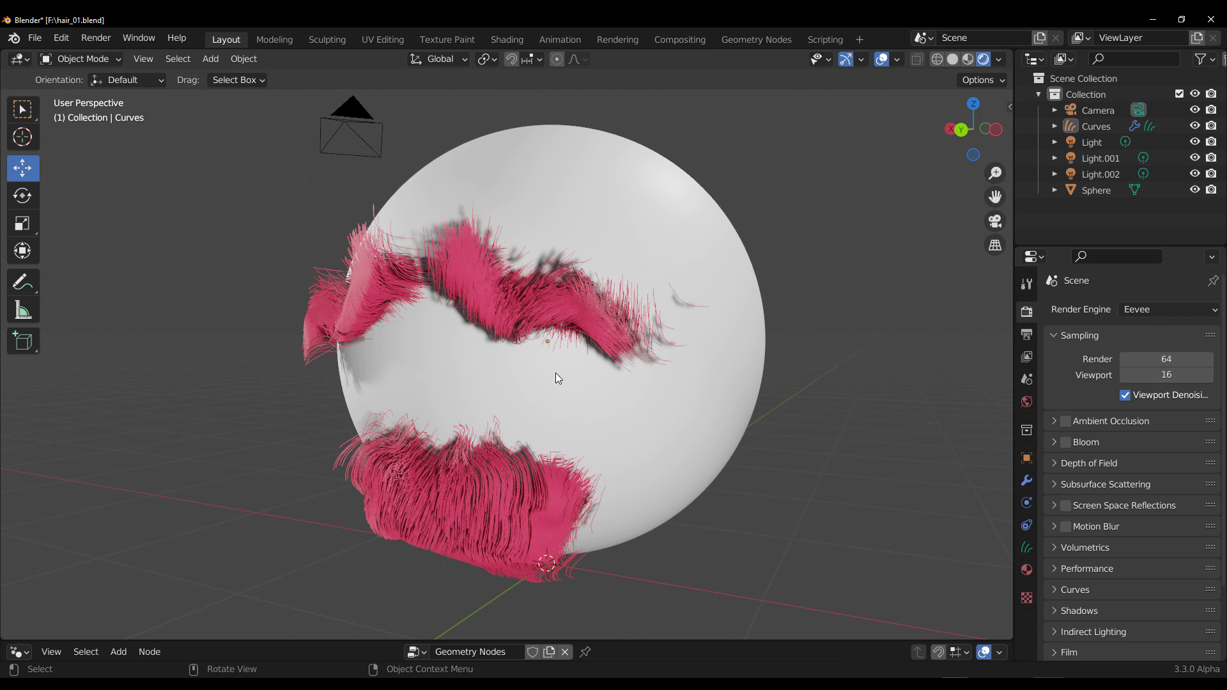
pyautogui.moveTo(554, 373)
pyautogui.mouseDown(button='middle')
pyautogui.moveTo(696, 358)
pyautogui.moveTo(435, 313)
pyautogui.moveTo(587, 369)
pyautogui.moveTo(441, 389)
pyautogui.moveTo(583, 364)
pyautogui.moveTo(546, 362)
pyautogui.moveTo(557, 347)
pyautogui.moveTo(489, 373)
pyautogui.moveTo(551, 370)
pyautogui.mouseUp(button='middle')
pyautogui.scroll(5, 586, 370)
pyautogui.scroll(-8, 580, 397)
pyautogui.scroll(4, 583, 364)
pyautogui.scroll(-6, 581, 364)
pyautogui.scroll(3, 557, 364)
pyautogui.scroll(5, 490, 373)
pyautogui.scroll(-3, 489, 373)
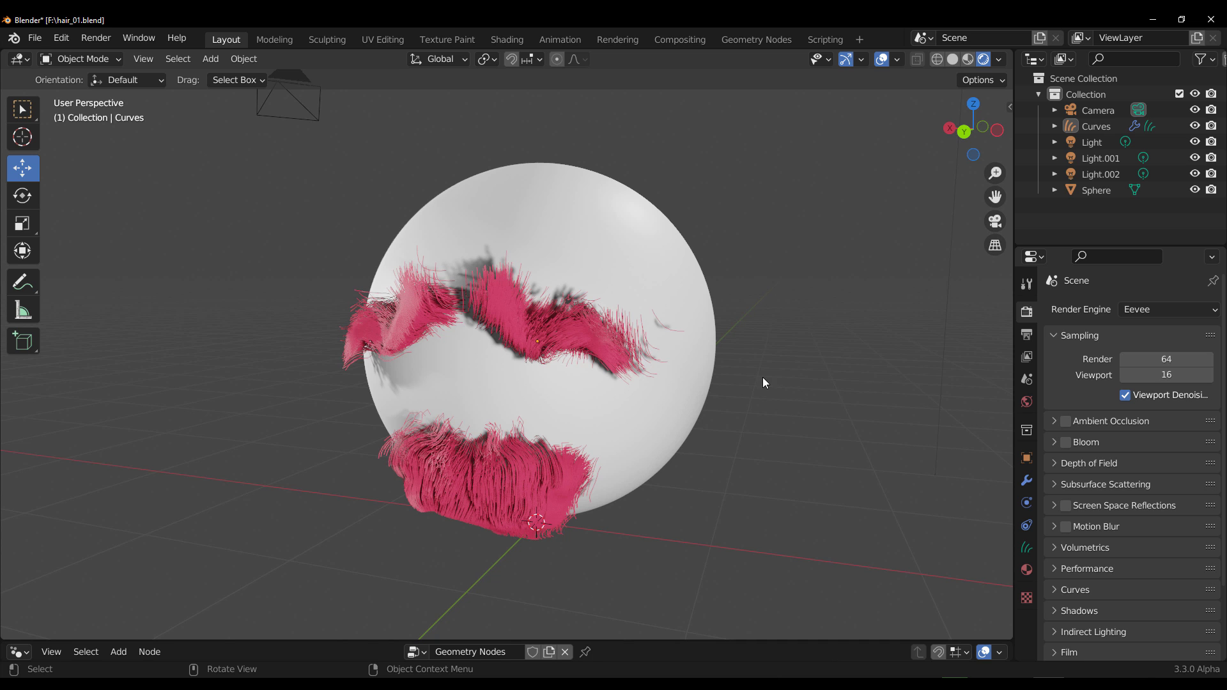
pyautogui.scroll(2, 606, 382)
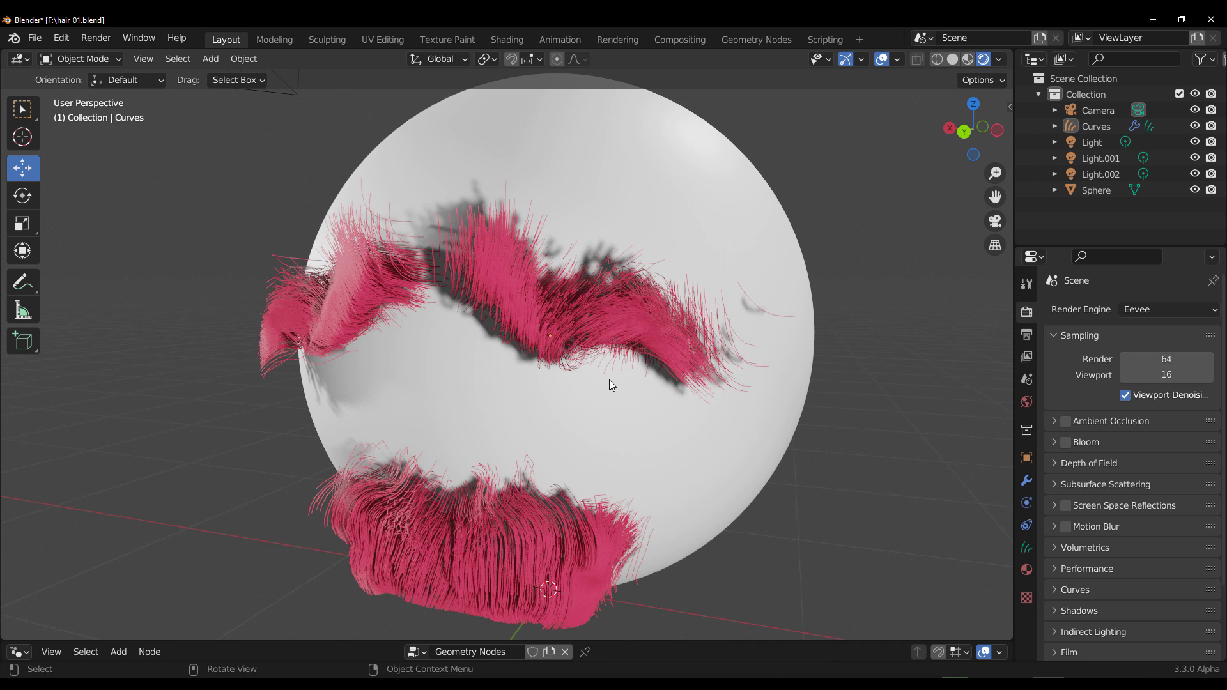
# Step: Select the hair curves, enlarge the node editor to show their Geometry Nodes tree, and return the viewport to Solid shading
pyautogui.click(509, 564)
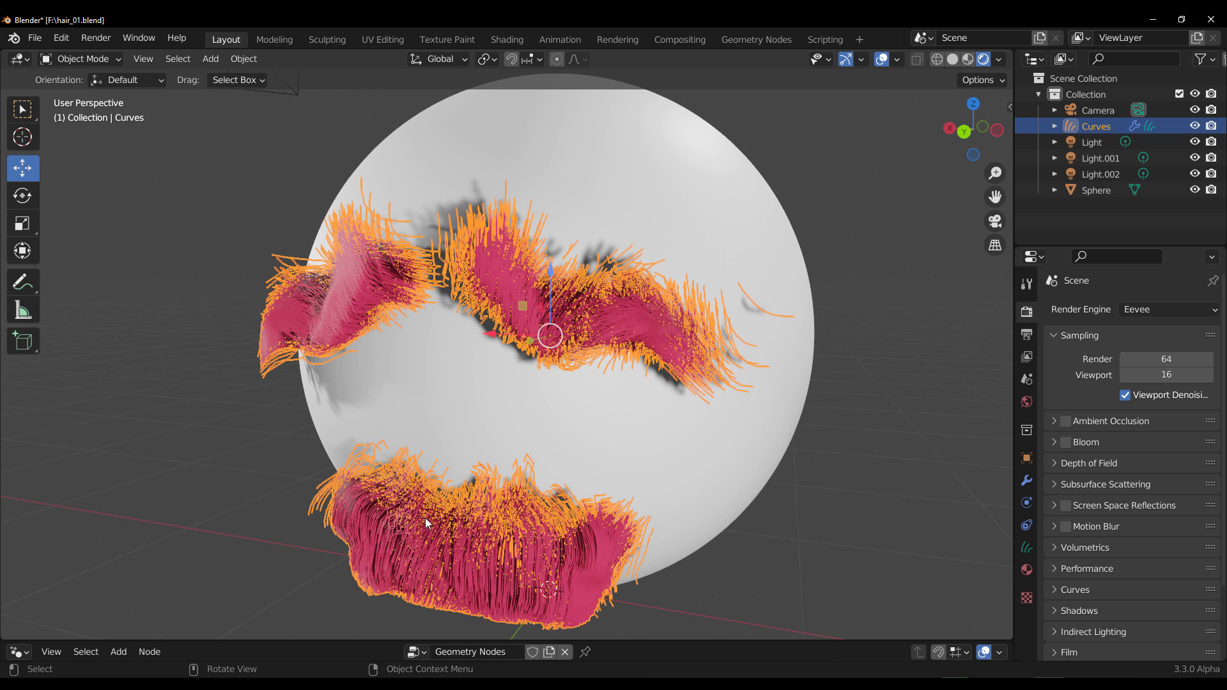
pyautogui.click(1027, 481)
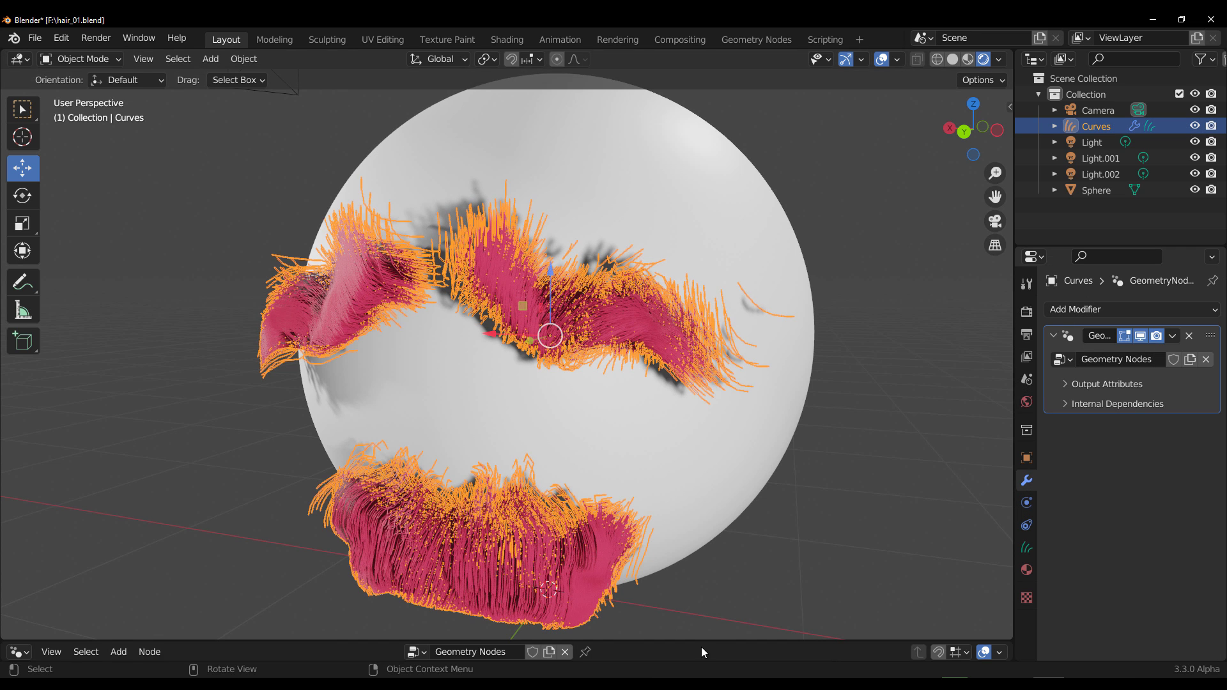
pyautogui.moveTo(702, 639); pyautogui.dragTo(702, 318)
pyautogui.scroll(3, 297, 503)
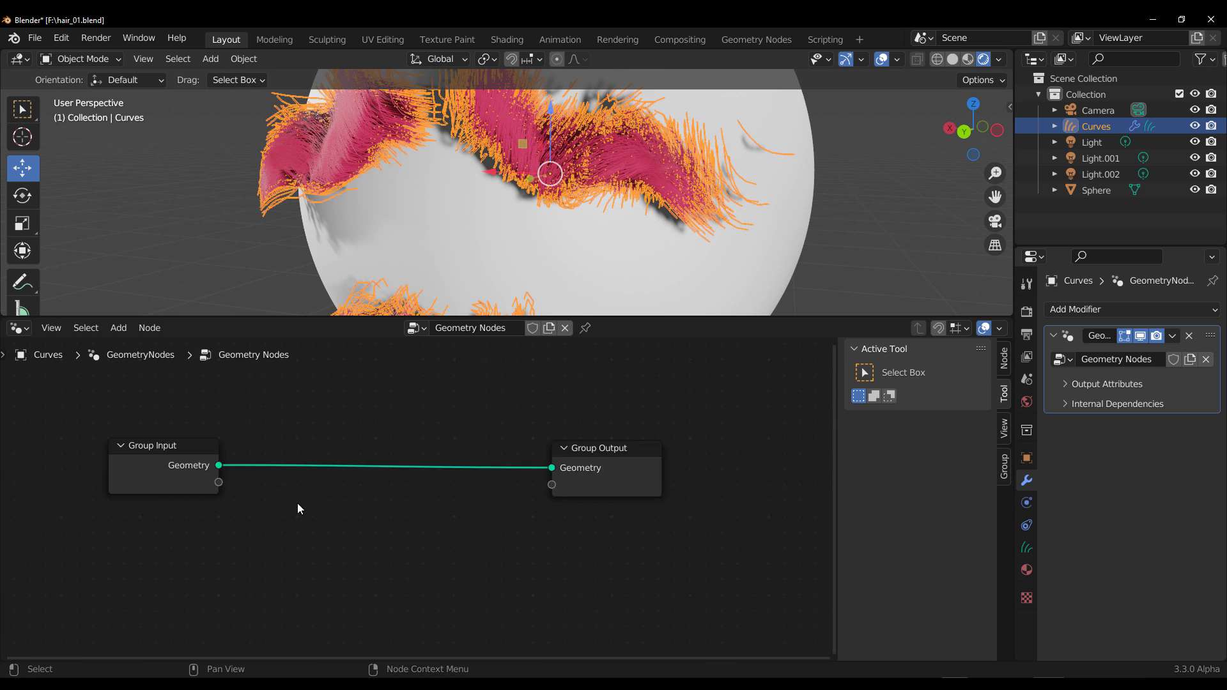
pyautogui.moveTo(298, 503); pyautogui.dragTo(473, 566, button='middle')
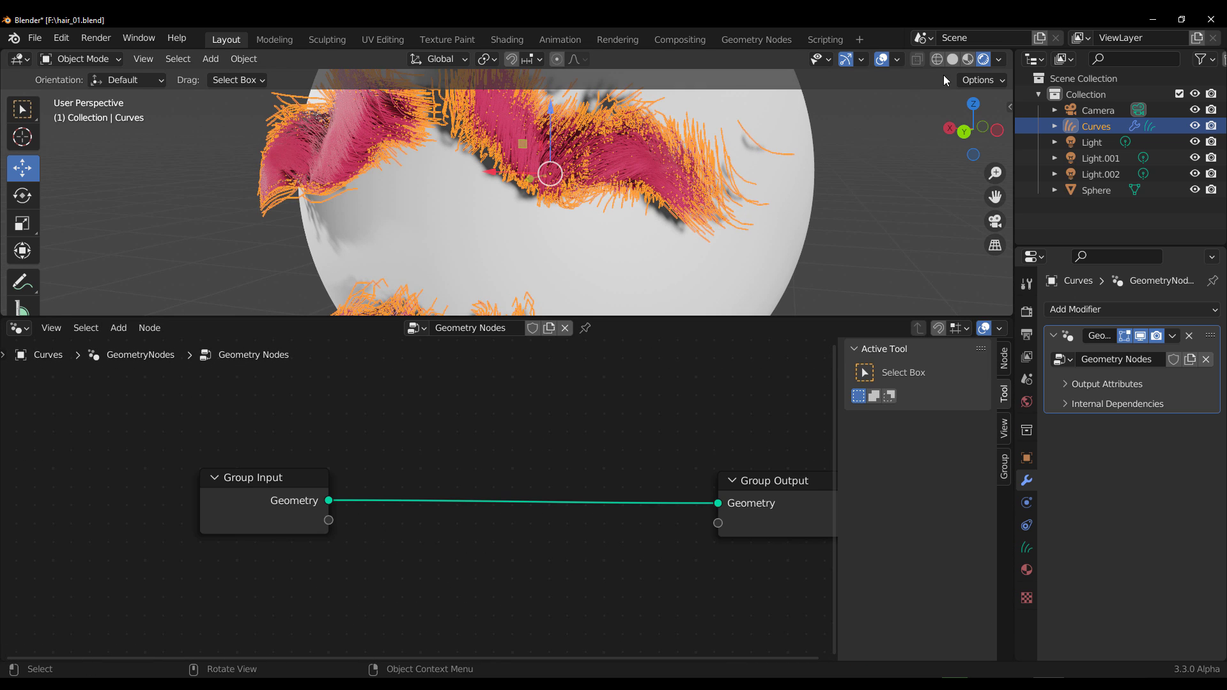
pyautogui.click(952, 60)
pyautogui.moveTo(371, 567); pyautogui.dragTo(384, 601, button='middle')
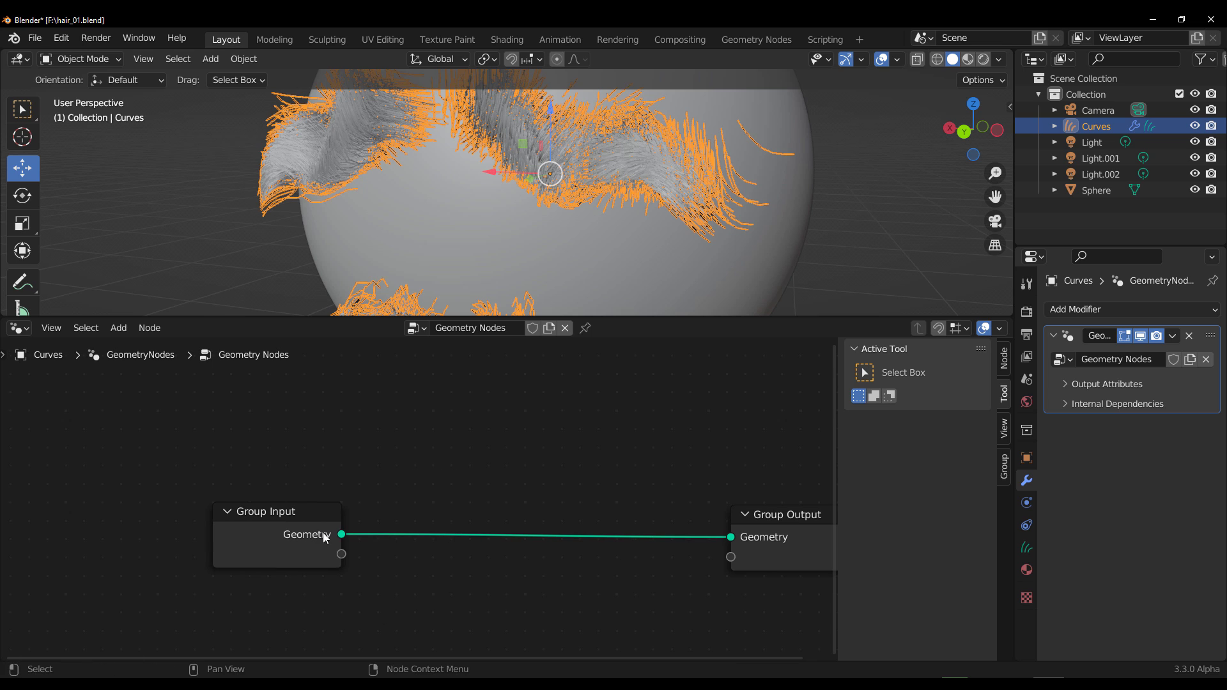
# Step: Insert a Curve to Mesh node between the Group Input and Group Output geometry sockets
pyautogui.moveTo(342, 533); pyautogui.dragTo(518, 439)
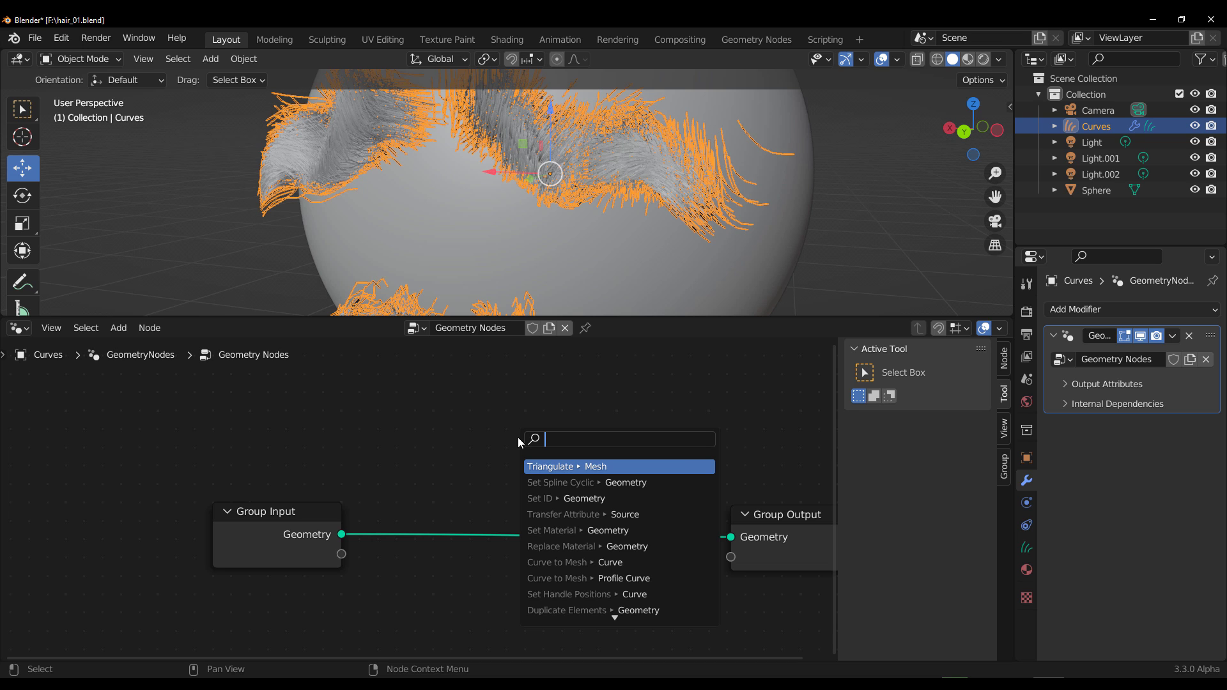
pyautogui.write('t')
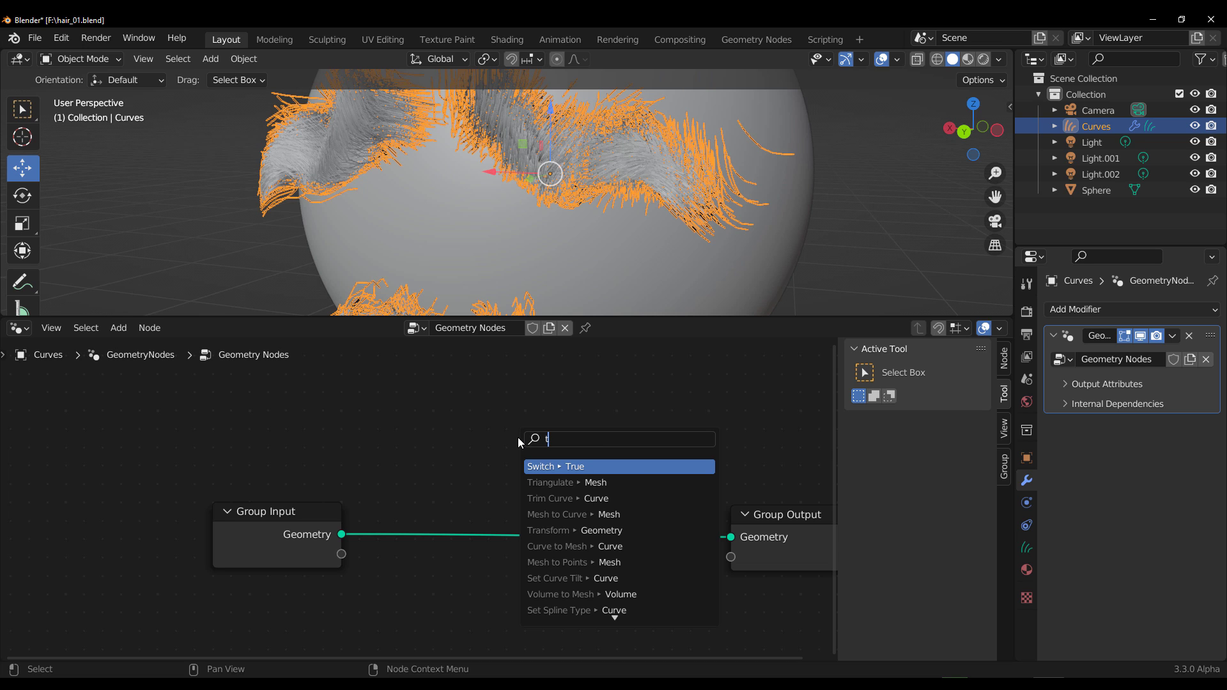
pyautogui.press('BackSpace')
pyautogui.write('ctm')
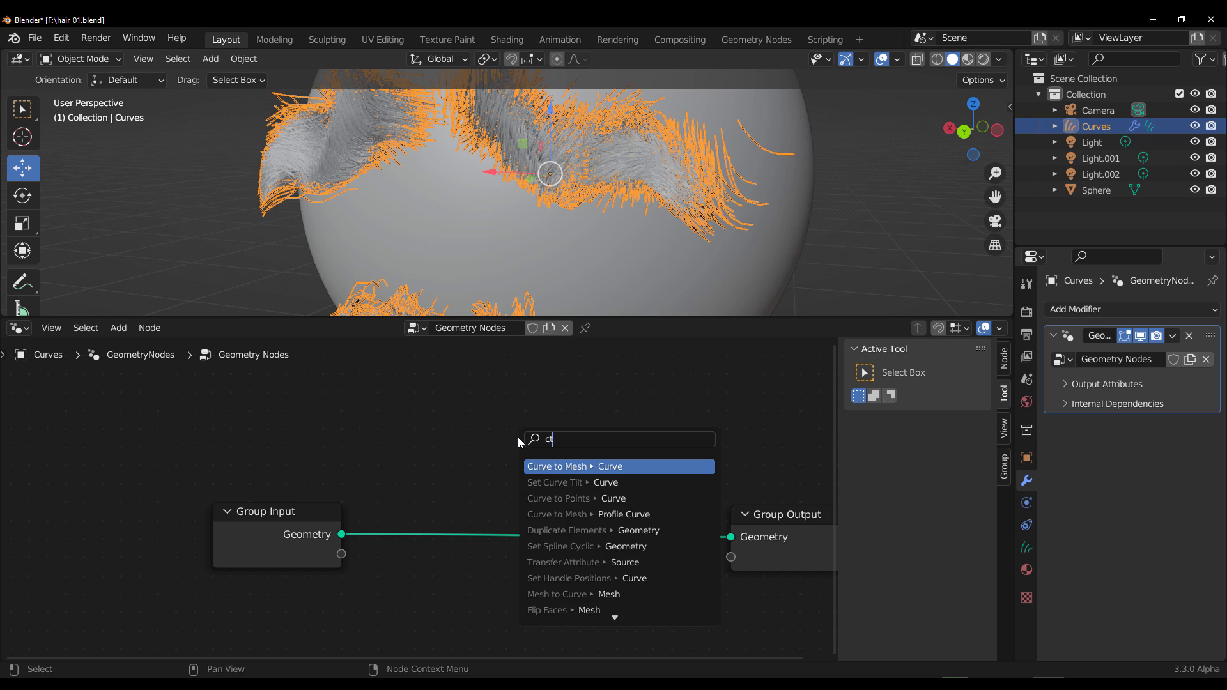
pyautogui.click(576, 466)
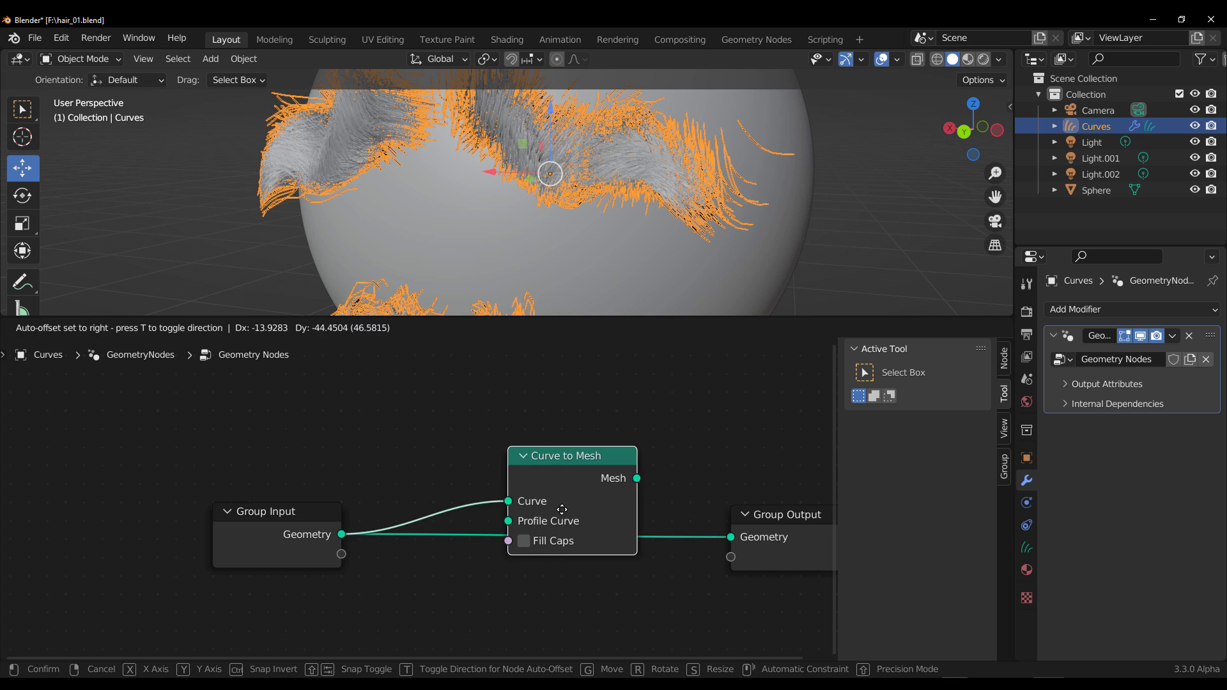
pyautogui.click(561, 542)
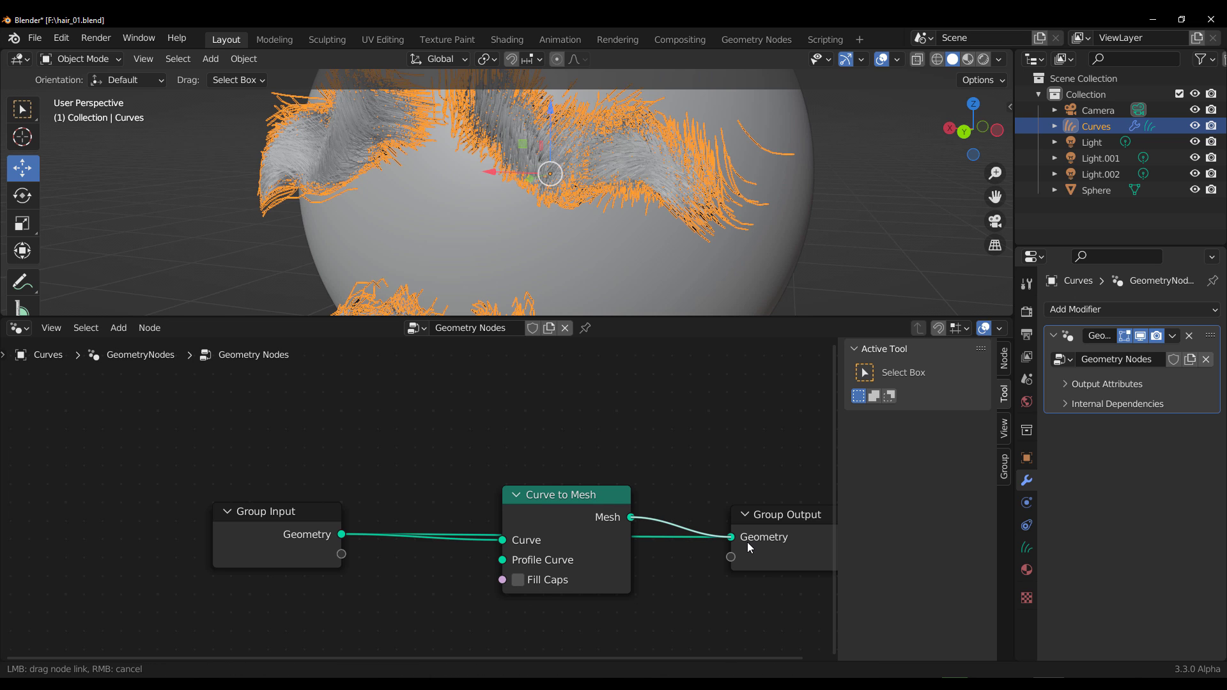
pyautogui.click(865, 220)
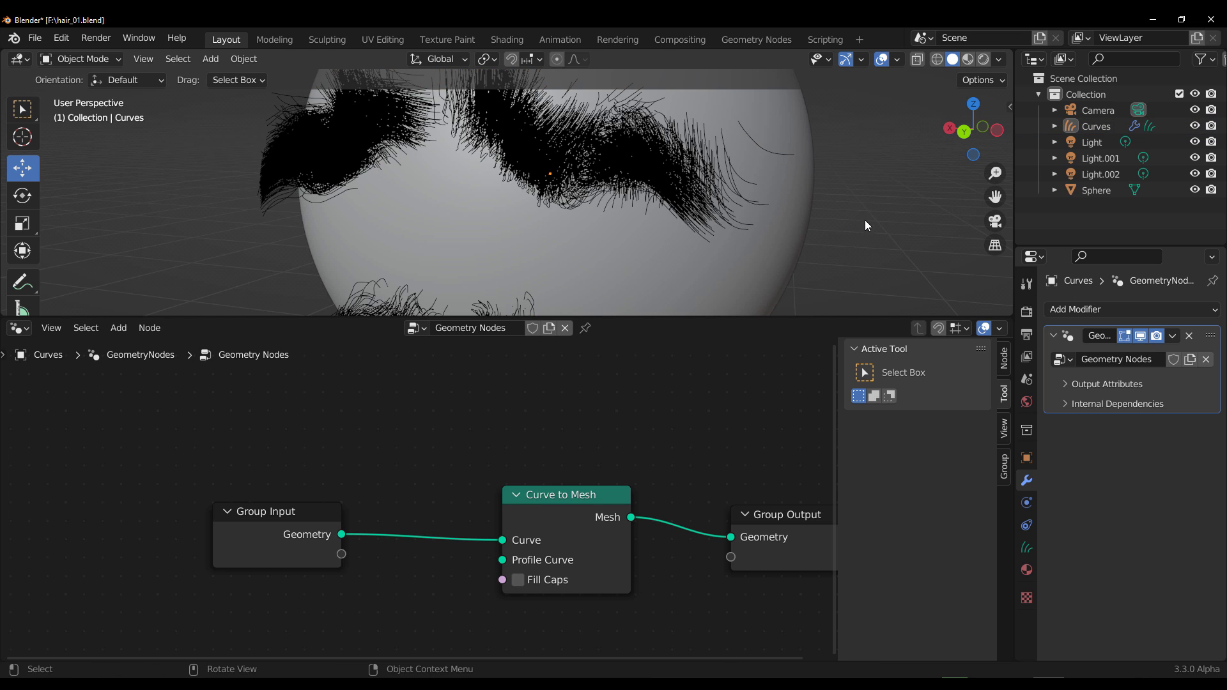
# Step: Enlarge the 3D view and examine the converted hair strands up close and from the side
pyautogui.scroll(-3, 562, 237)
pyautogui.moveTo(633, 317); pyautogui.dragTo(652, 503)
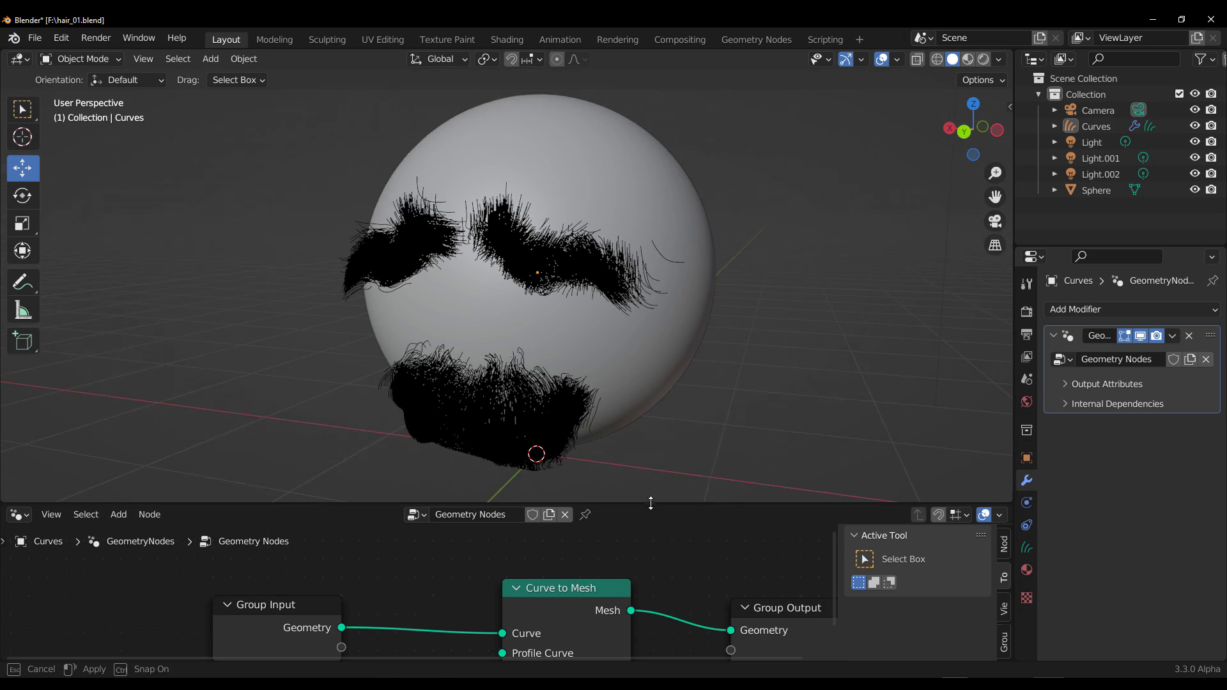
pyautogui.moveTo(687, 332); pyautogui.dragTo(492, 289, button='middle')
pyautogui.scroll(6, 492, 289)
pyautogui.moveTo(726, 303); pyautogui.dragTo(727, 302, button='middle')
pyautogui.scroll(-2, 703, 299)
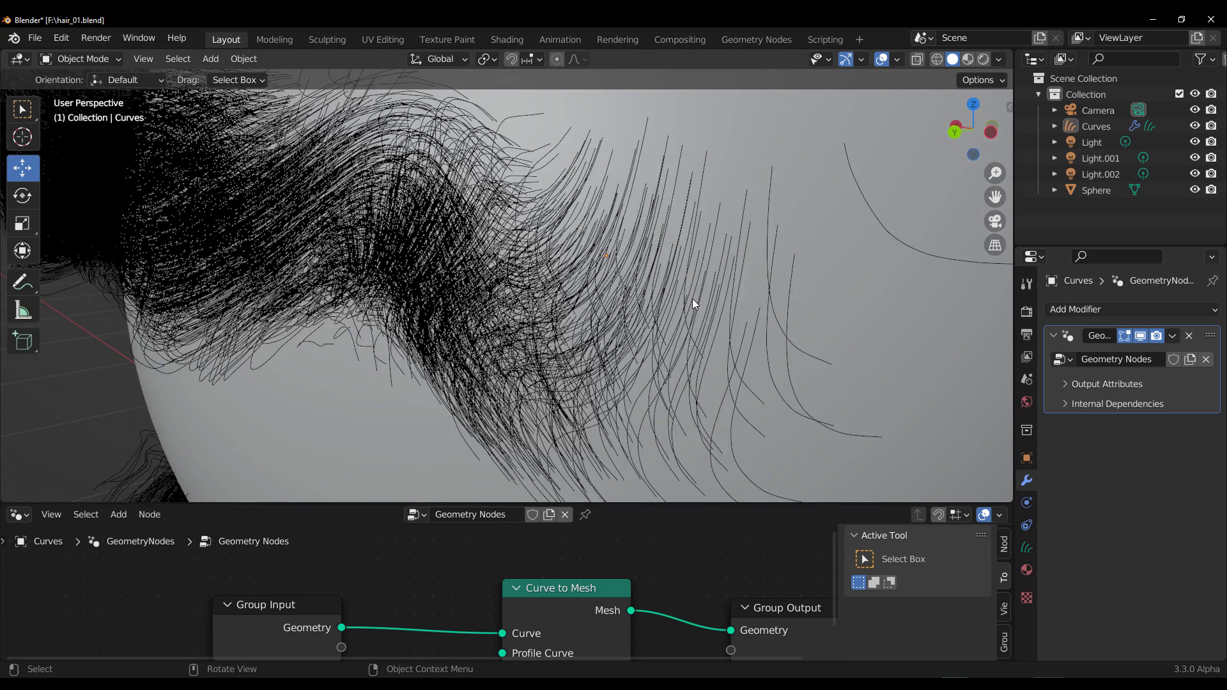
pyautogui.click(489, 294)
pyautogui.scroll(-6, 489, 293)
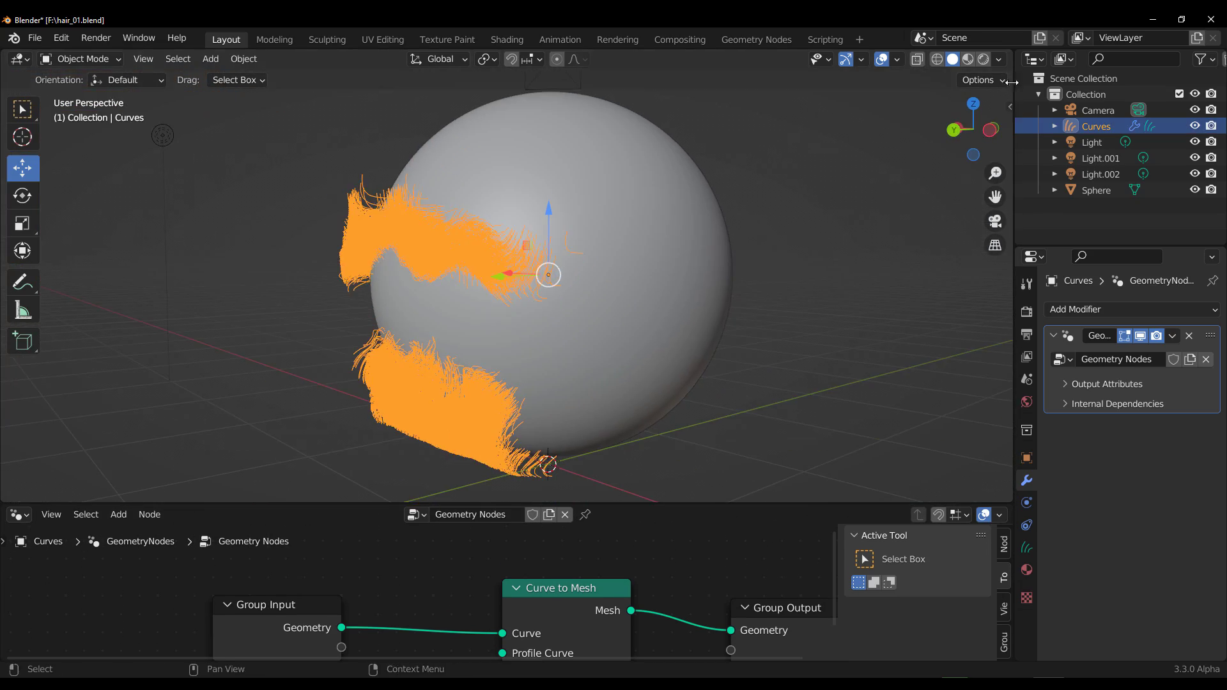
# Step: Set the viewport to Rendered shading with Cycles as the render engine and inspect the converted hair
pyautogui.click(985, 60)
pyautogui.click(1027, 311)
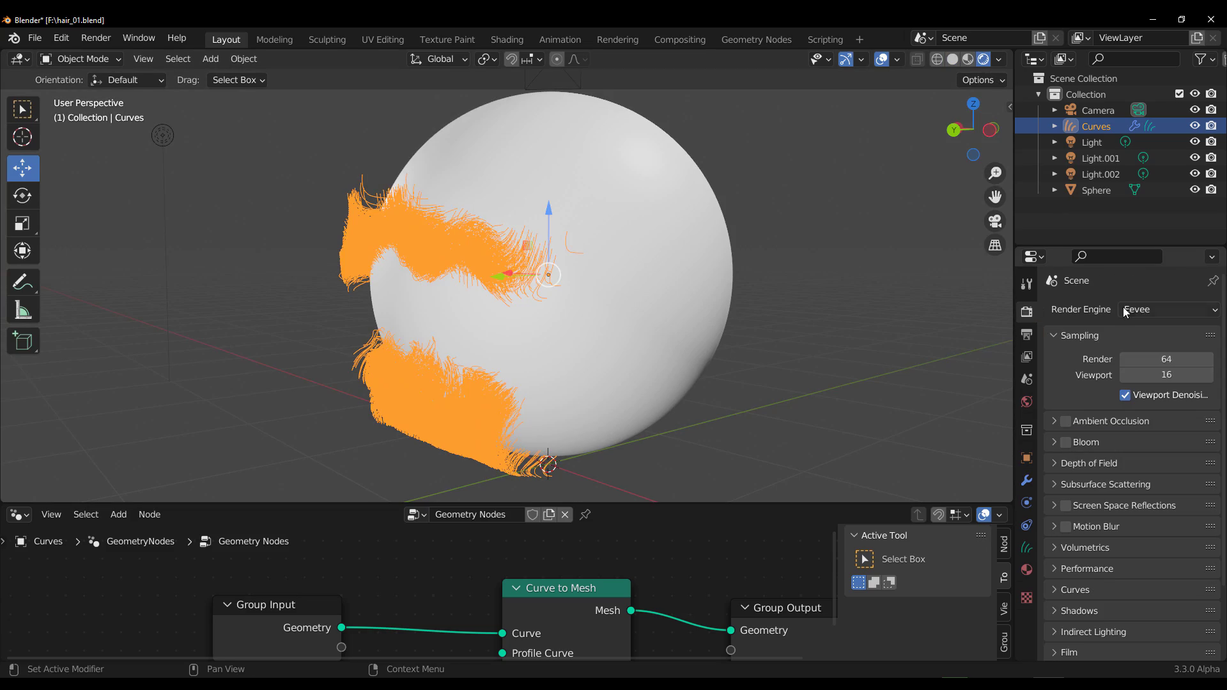
pyautogui.click(1121, 309)
pyautogui.click(1143, 364)
pyautogui.click(840, 259)
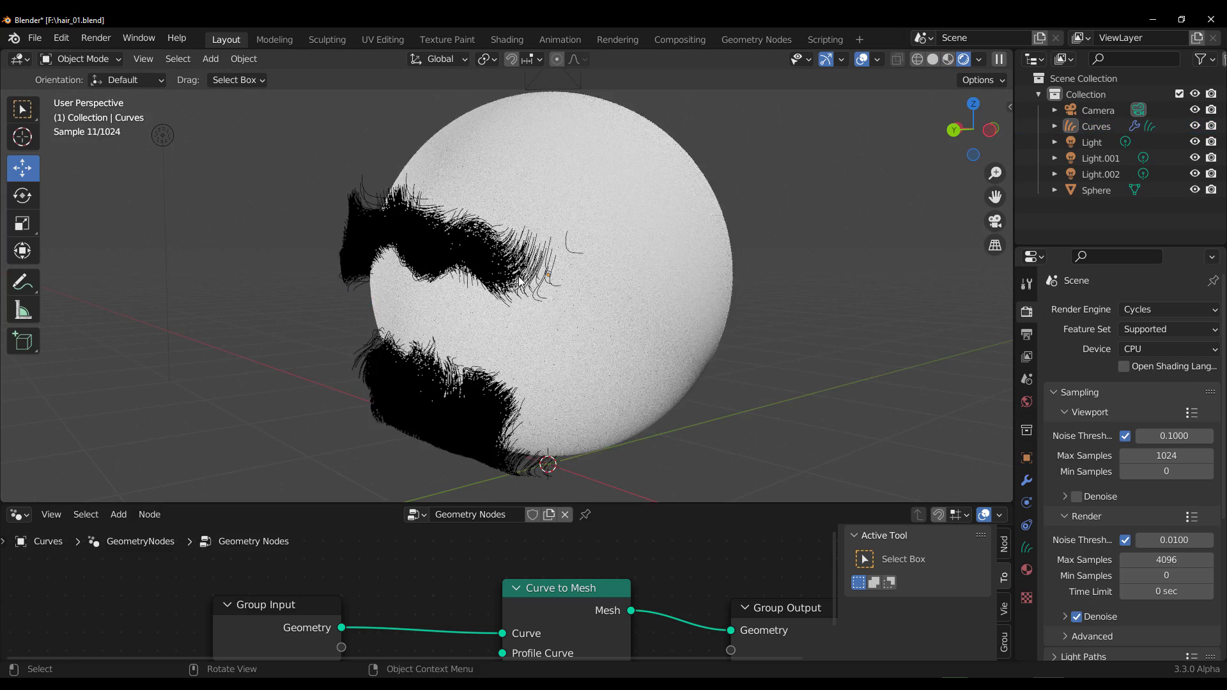
pyautogui.moveTo(555, 307)
pyautogui.mouseDown(button='middle')
pyautogui.moveTo(707, 321)
pyautogui.moveTo(585, 320)
pyautogui.mouseUp(button='middle')
pyautogui.scroll(3, 585, 319)
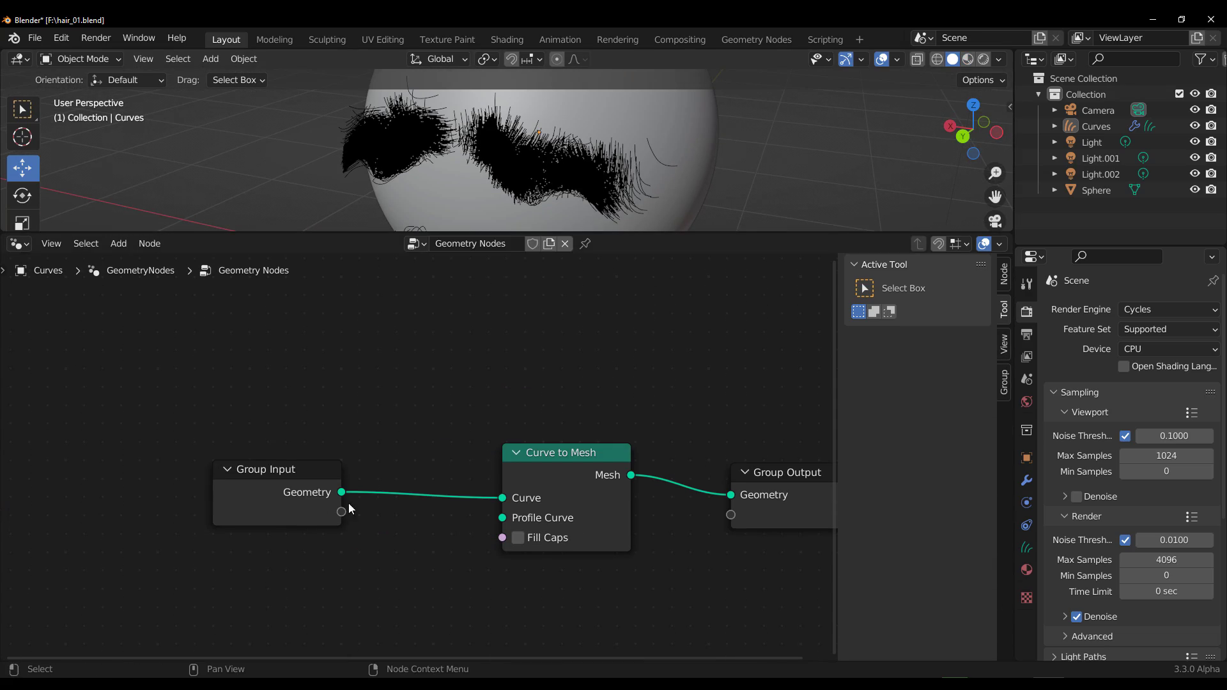
# Step: Connect a Curve Circle node with a 0.001 m radius to Curve to Mesh's Profile Curve and check the hair in Rendered shading
pyautogui.moveTo(337, 515); pyautogui.dragTo(342, 451)
pyautogui.scroll(1, 438, 510)
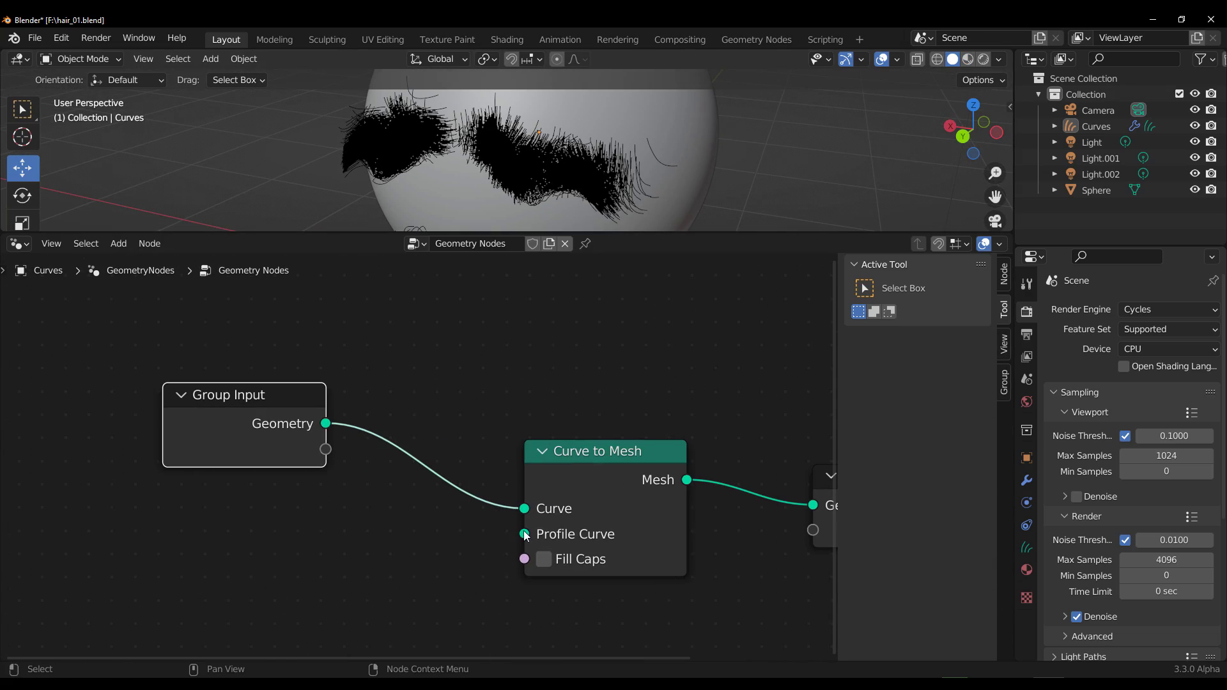
pyautogui.moveTo(525, 534); pyautogui.dragTo(361, 537)
pyautogui.write('circ')
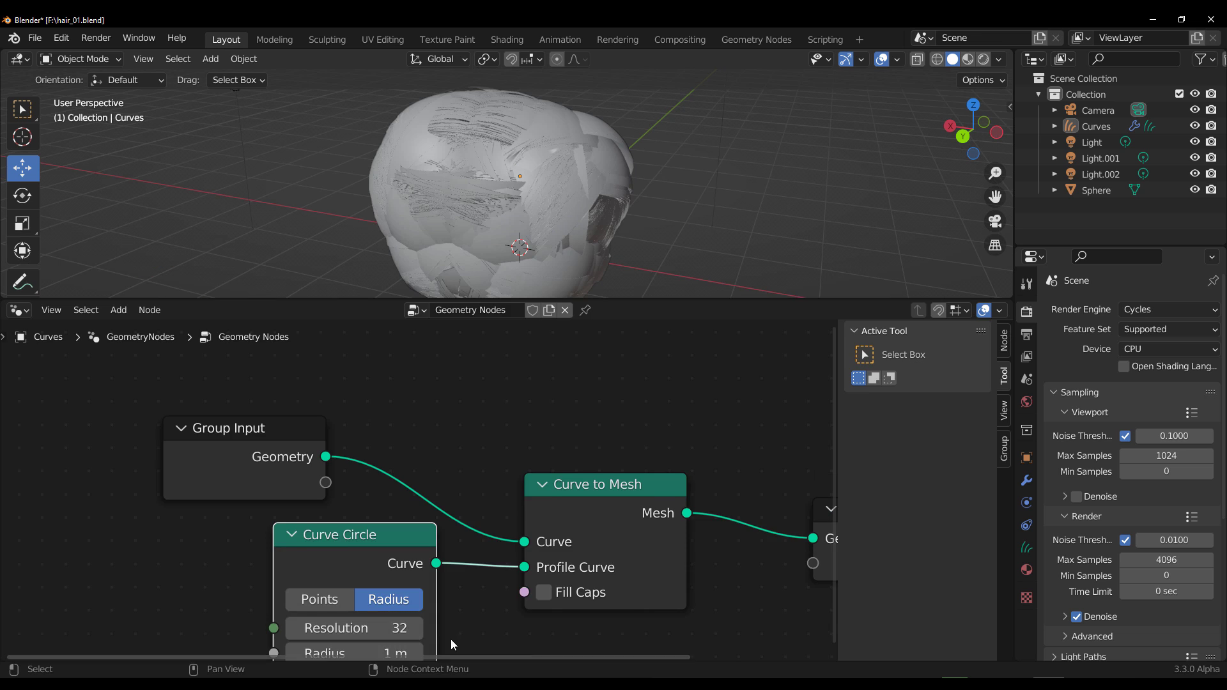
pyautogui.moveTo(450, 639); pyautogui.dragTo(473, 536, button='middle')
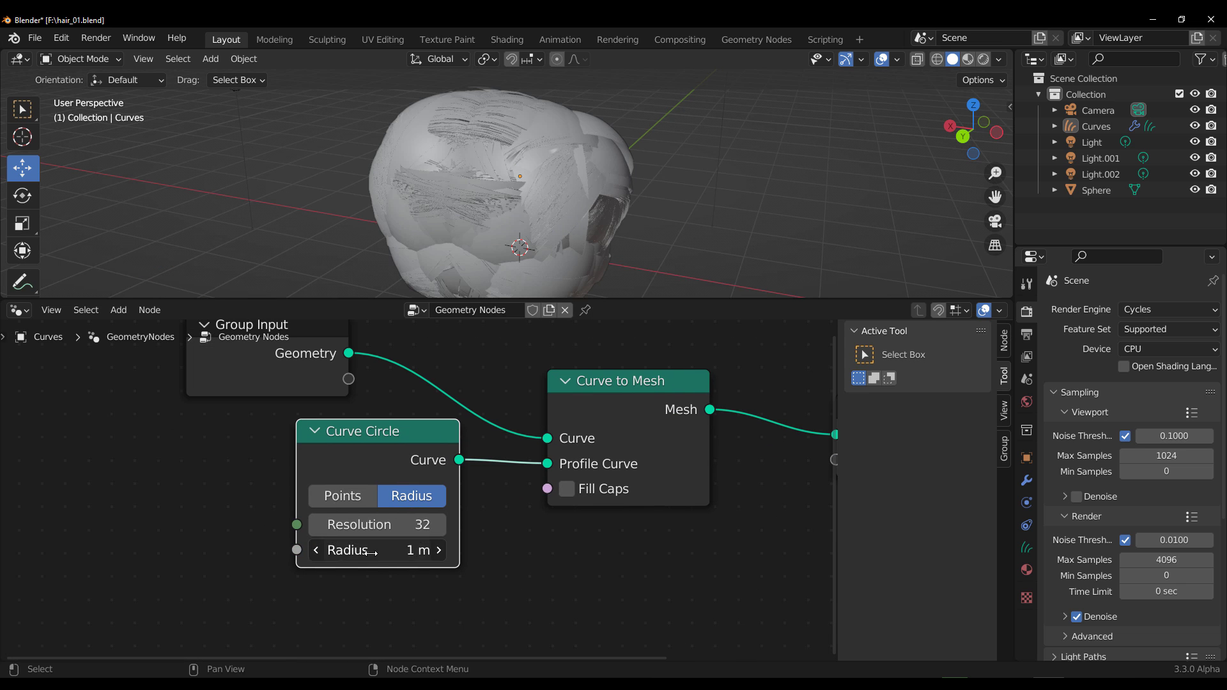
pyautogui.click(397, 550)
pyautogui.write('0.001')
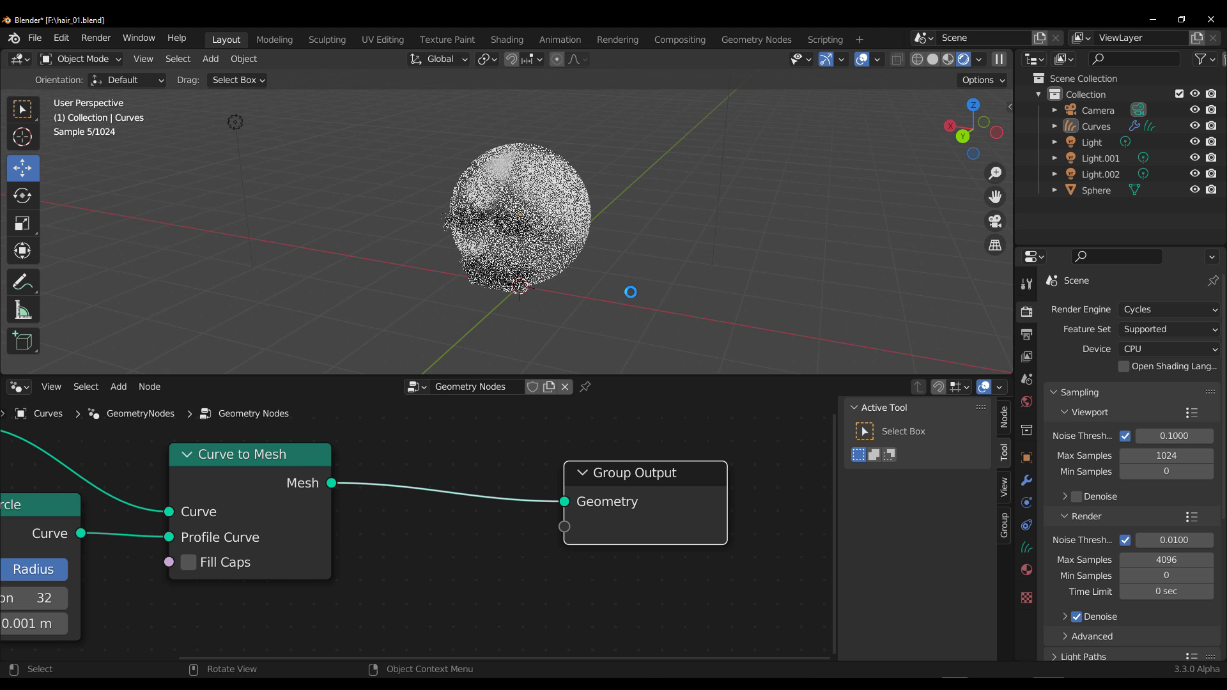
pyautogui.scroll(5, 605, 322)
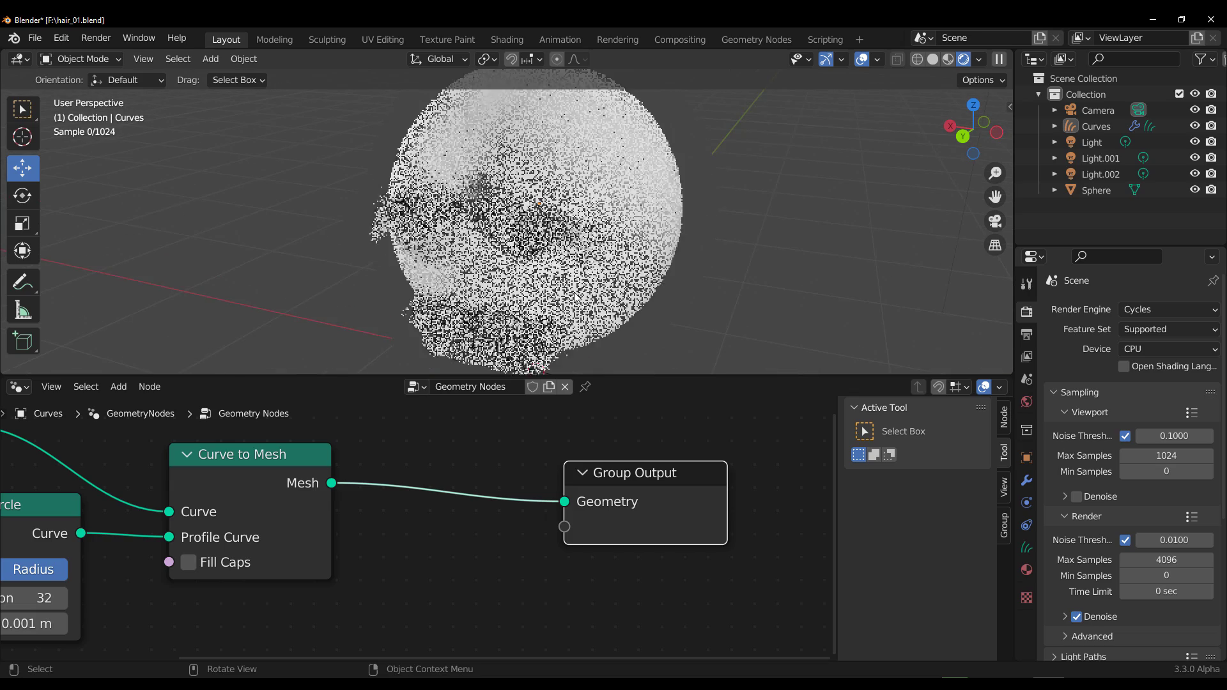
pyautogui.moveTo(605, 323); pyautogui.dragTo(577, 267, button='middle')
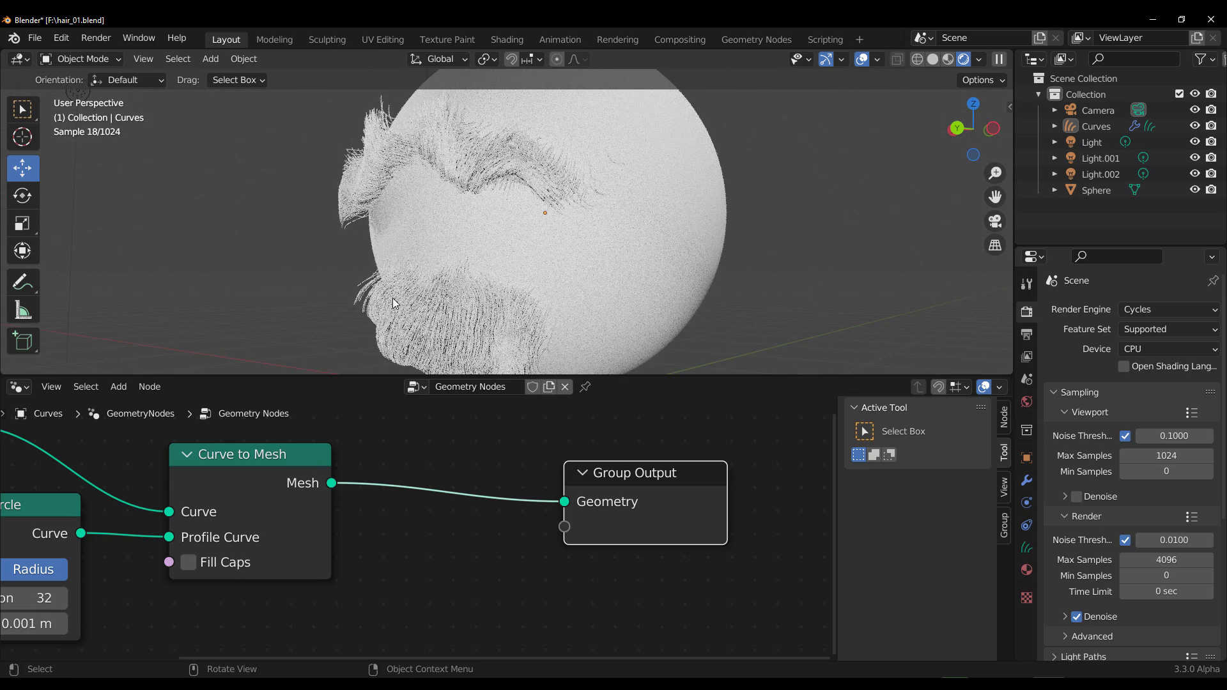
# Step: Make room before the Group Output and add a Set Material node fed by Curve to Mesh's Mesh output
pyautogui.moveTo(645, 476); pyautogui.dragTo(735, 465)
pyautogui.moveTo(326, 490); pyautogui.dragTo(446, 536)
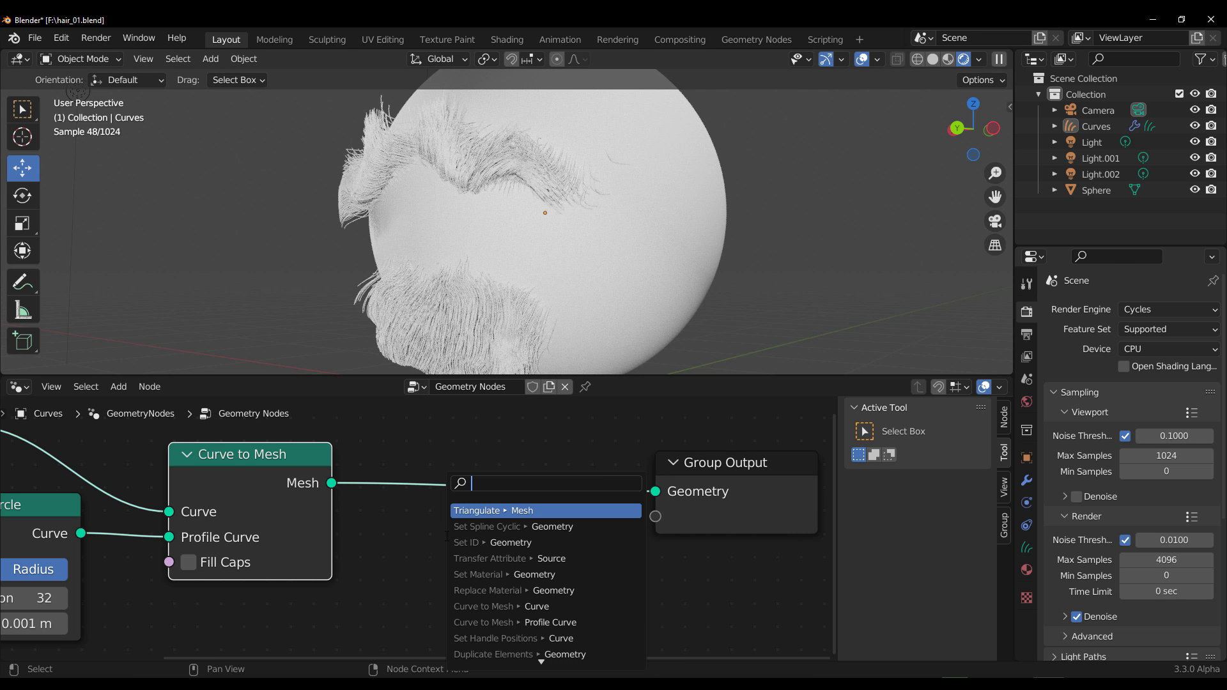
pyautogui.write('ste')
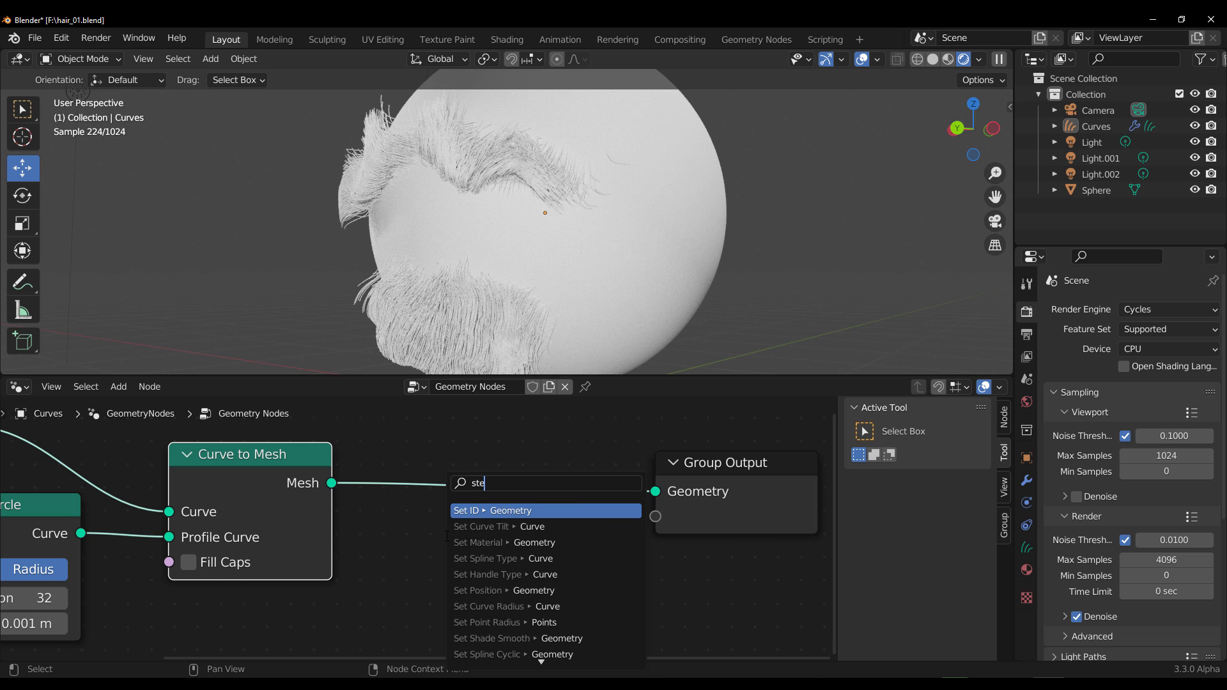
pyautogui.press('BackSpace')
pyautogui.press('BackSpace')
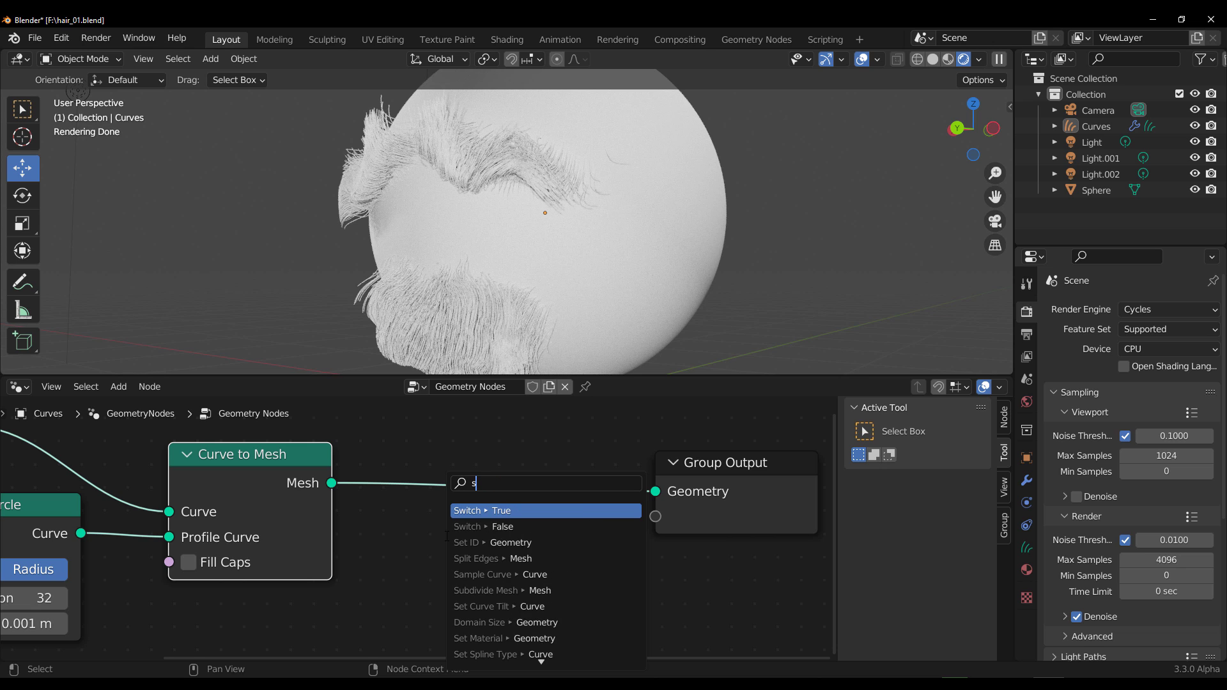
pyautogui.write('et ma')
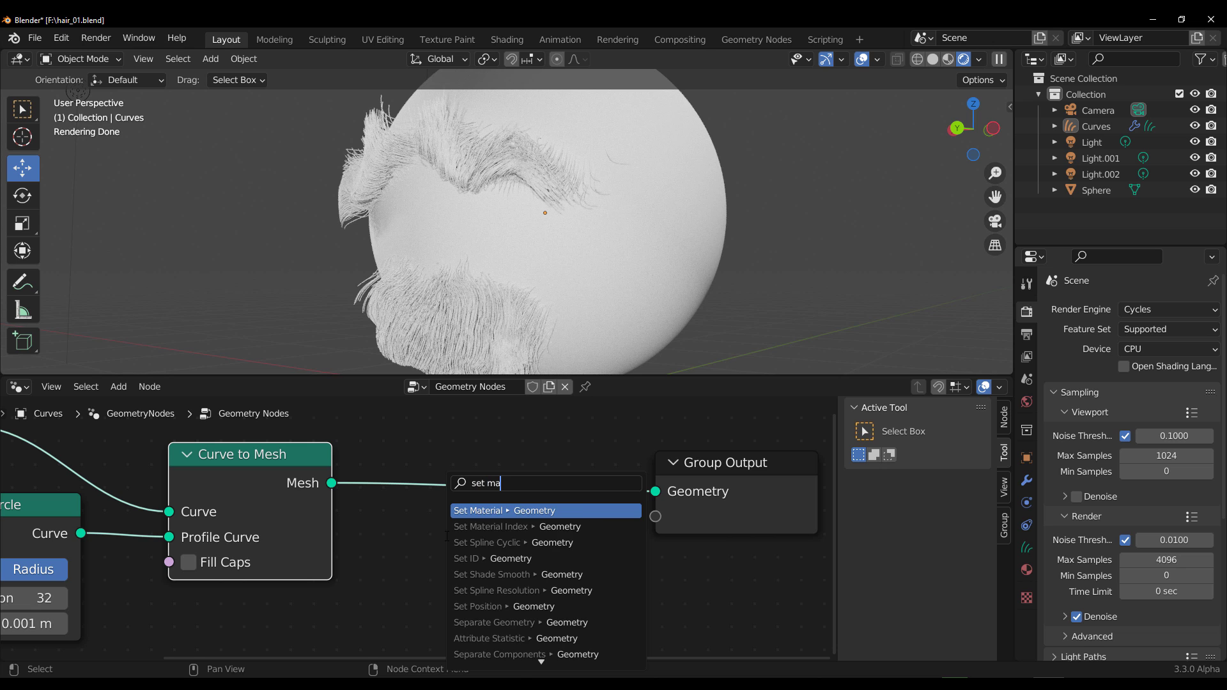
pyautogui.write('t')
pyautogui.press('Return')
pyautogui.click(446, 535)
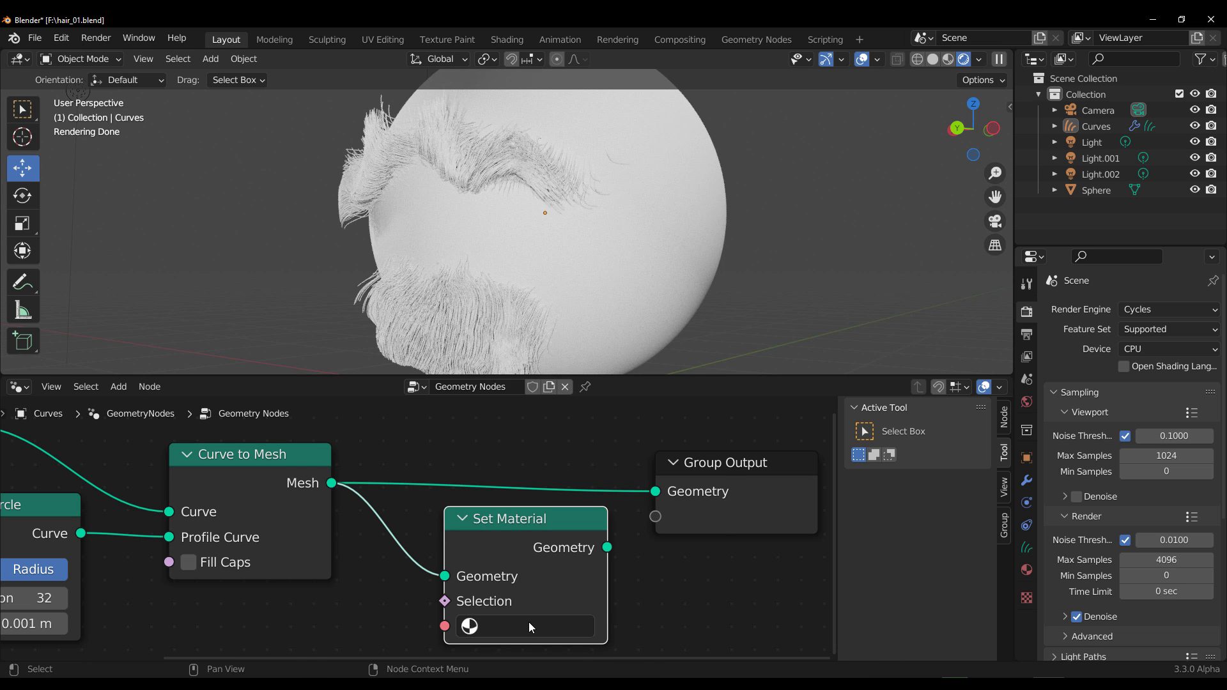
# Step: Route the Set Material node with Material.001 into the Group Output's Geometry and select the Curves object
pyautogui.click(527, 624)
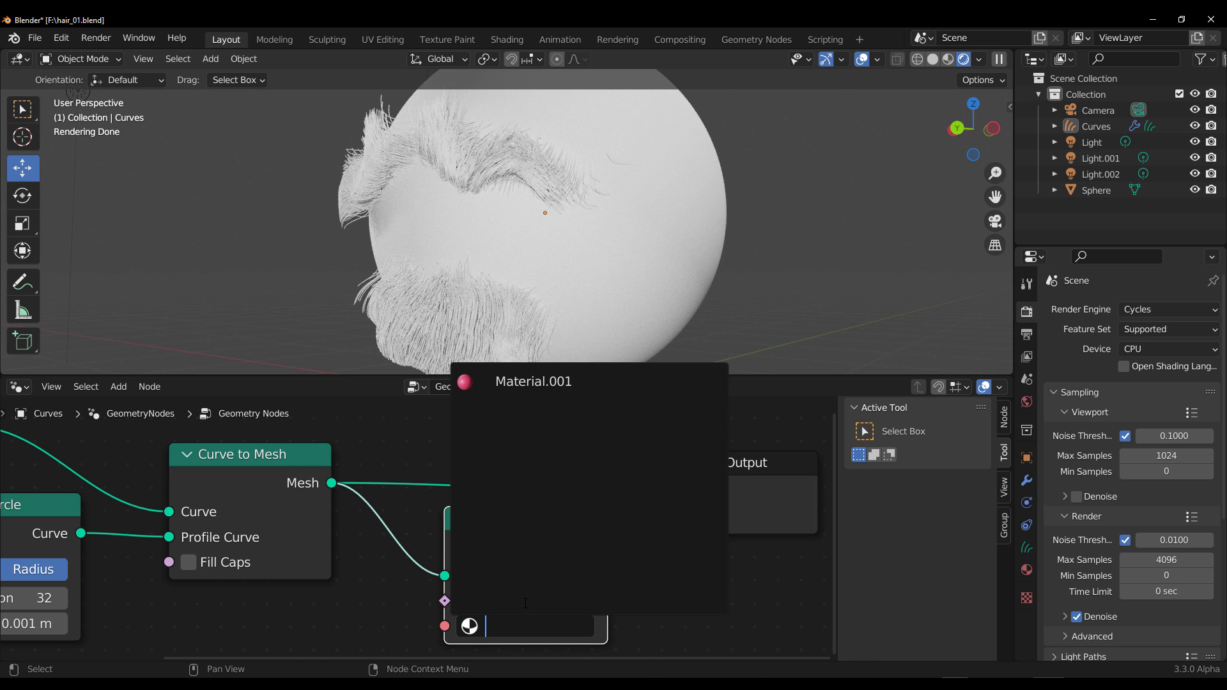
pyautogui.click(546, 382)
pyautogui.moveTo(607, 547); pyautogui.dragTo(659, 489)
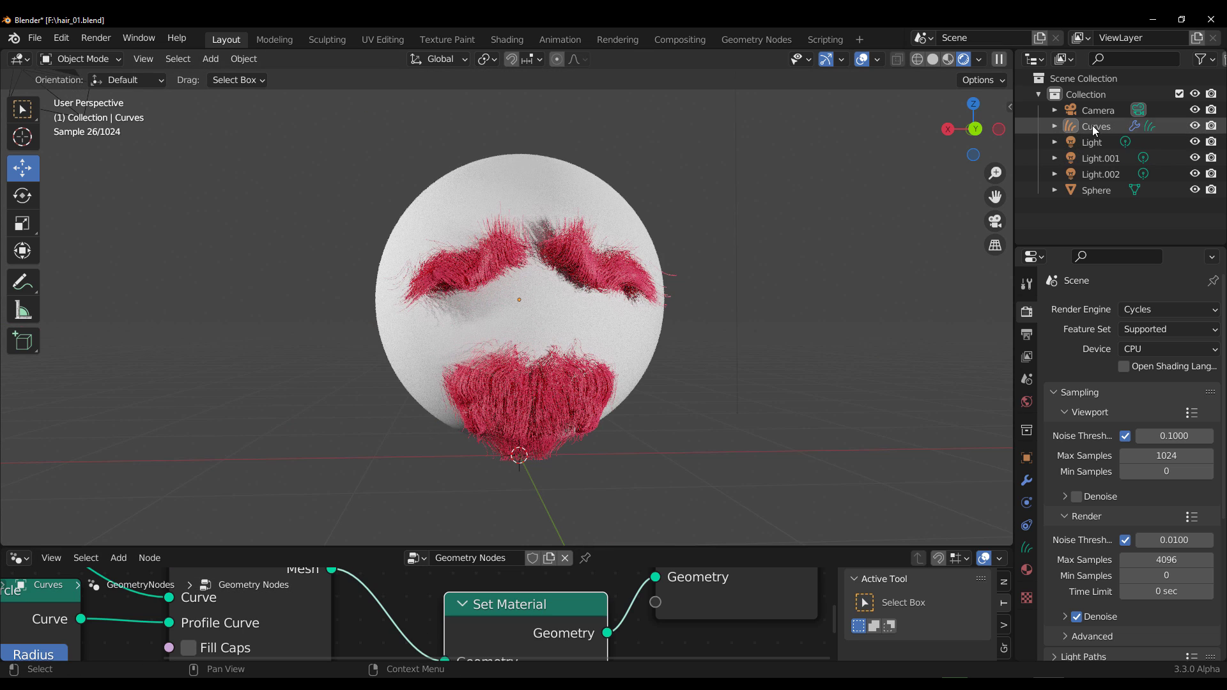
pyautogui.click(1091, 126)
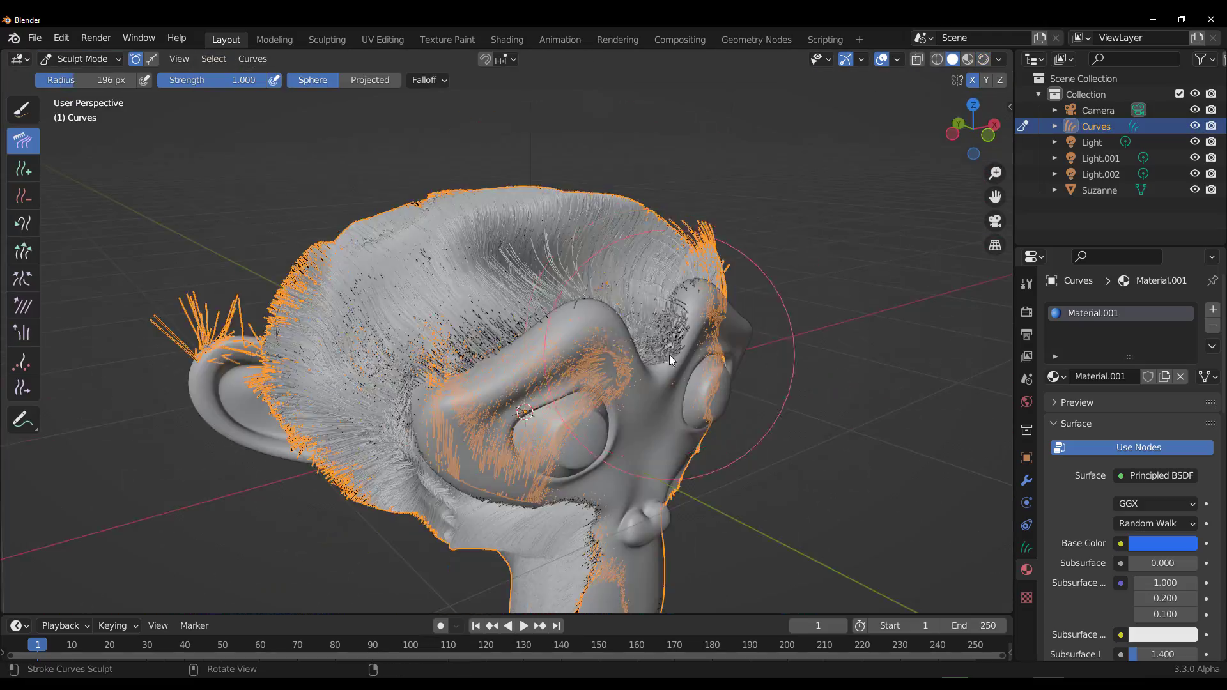
# Step: Toggle X symmetry for the sculpt and work the hair at the monkey's chin with the Grow/Shrink brush
pyautogui.moveTo(669, 361)
pyautogui.mouseDown(button='middle')
pyautogui.moveTo(646, 350)
pyautogui.moveTo(624, 290)
pyautogui.moveTo(501, 410)
pyautogui.moveTo(458, 423)
pyautogui.moveTo(766, 258)
pyautogui.moveTo(471, 375)
pyautogui.moveTo(534, 358)
pyautogui.mouseUp(button='middle')
pyautogui.click(972, 80)
pyautogui.scroll(1, 575, 433)
pyautogui.keyDown('shift'); pyautogui.moveTo(549, 569); pyautogui.dragTo(649, 399, button='middle'); pyautogui.keyUp('shift')
pyautogui.scroll(-8, 527, 363)
pyautogui.keyDown('shift'); pyautogui.moveTo(779, 415); pyautogui.dragTo(779, 337, button='middle'); pyautogui.keyUp('shift')
pyautogui.scroll(7, 778, 337)
pyautogui.click(23, 250)
pyautogui.keyDown('shift'); pyautogui.moveTo(599, 544); pyautogui.dragTo(573, 447, button='middle'); pyautogui.keyUp('shift')
pyautogui.moveTo(573, 447); pyautogui.dragTo(578, 495)
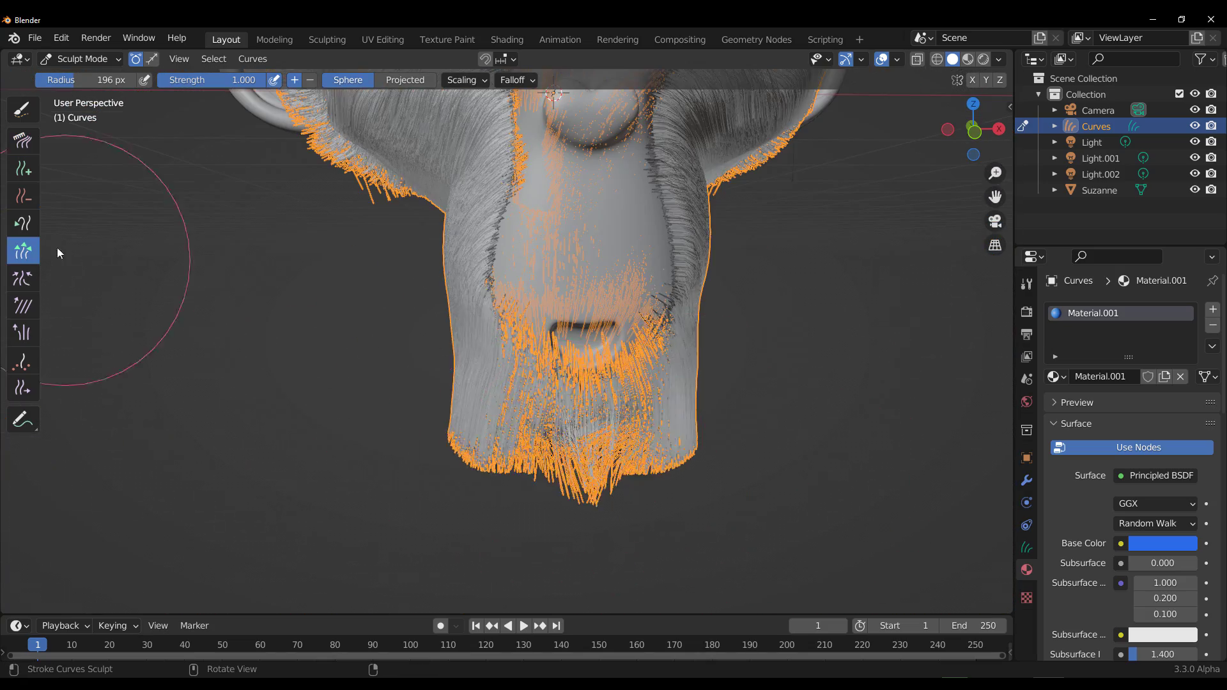
# Step: Activate the Pinch brush, view the beard from another angle, and change to the Comb brush
pyautogui.click(23, 278)
pyautogui.moveTo(665, 520); pyautogui.dragTo(761, 424, button='middle')
pyautogui.click(23, 141)
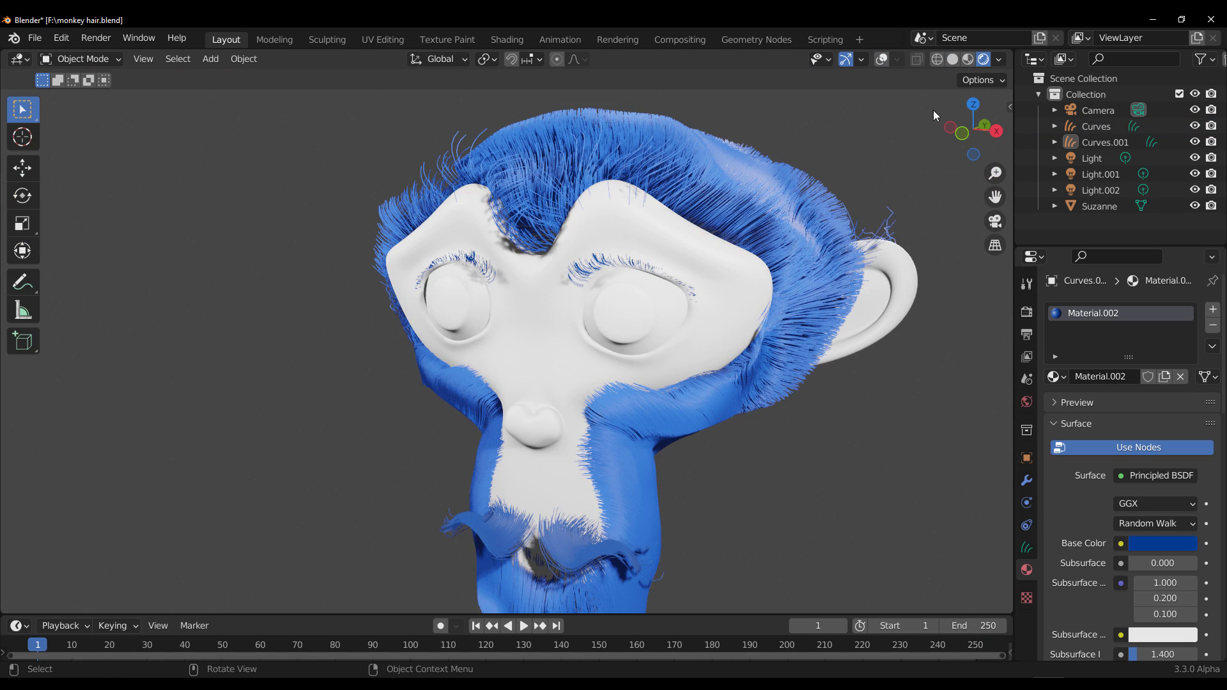
# Step: Show the monkey head in Solid viewport shading and select the Suzanne mesh, checking its available modes
pyautogui.click(952, 59)
pyautogui.scroll(-3, 665, 361)
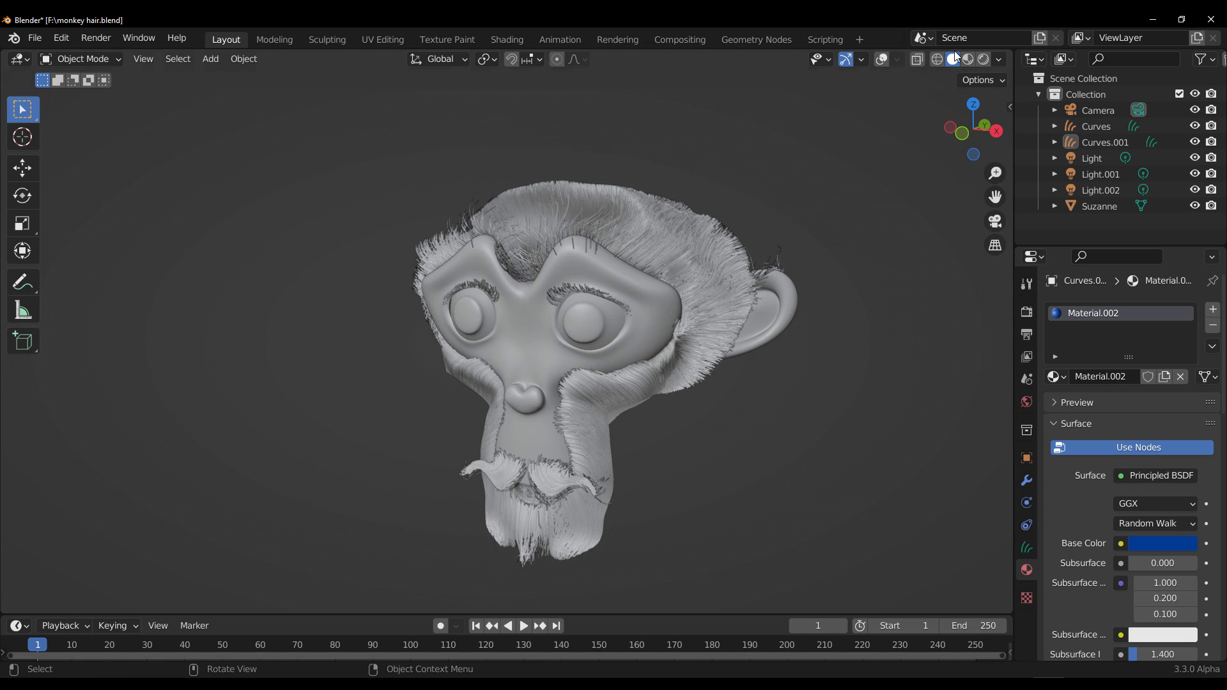
pyautogui.scroll(3, 583, 442)
pyautogui.scroll(-2, 575, 520)
pyautogui.click(564, 241)
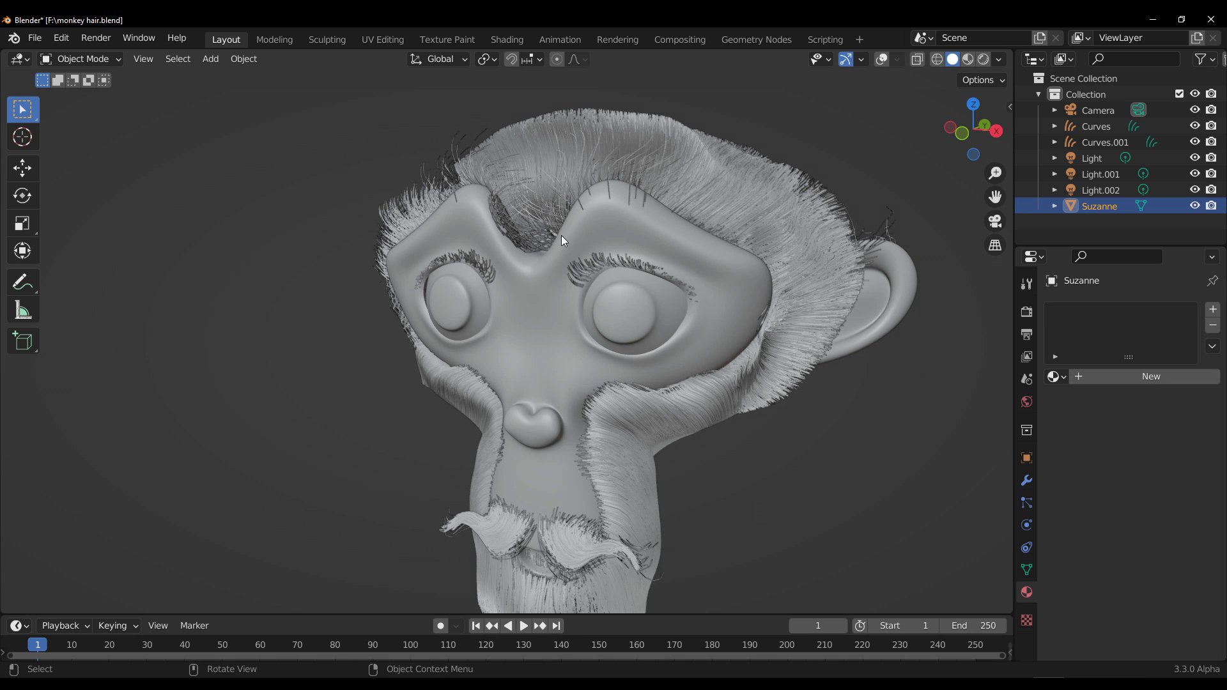
pyautogui.scroll(3, 643, 276)
pyautogui.click(106, 61)
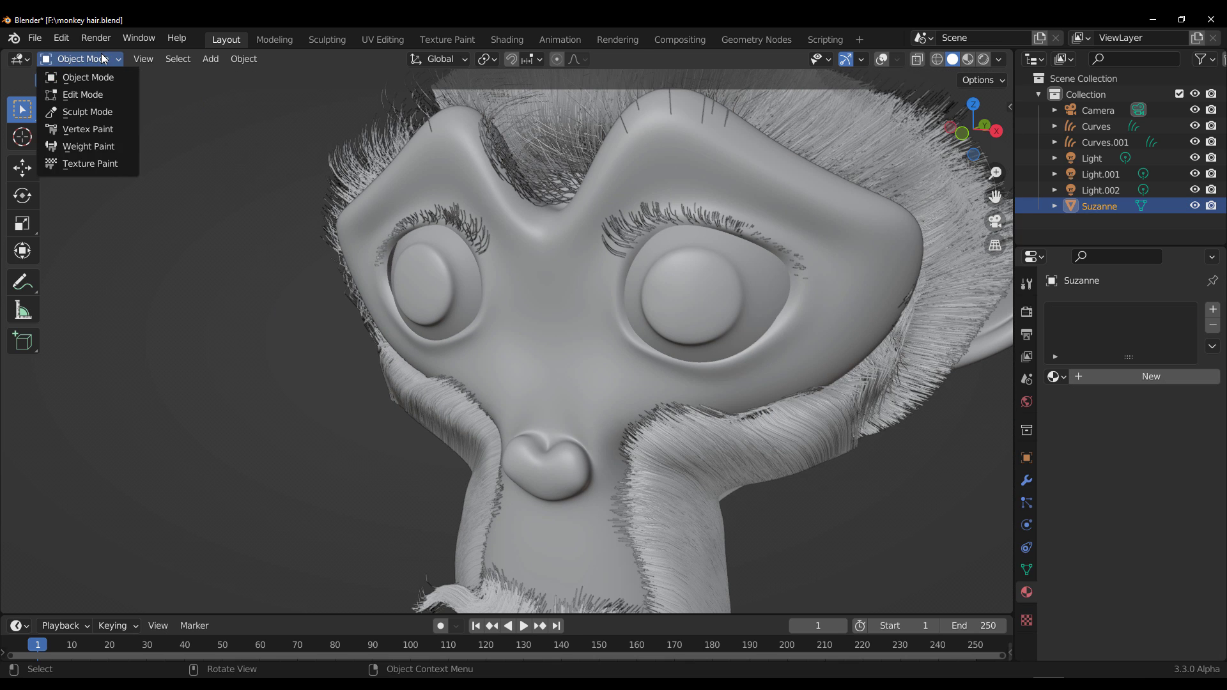
# Step: Select the Curves.001 hair object and enter Sculpt Mode on it
pyautogui.doubleClick(1099, 141)
pyautogui.click(1063, 153)
pyautogui.click(1070, 144)
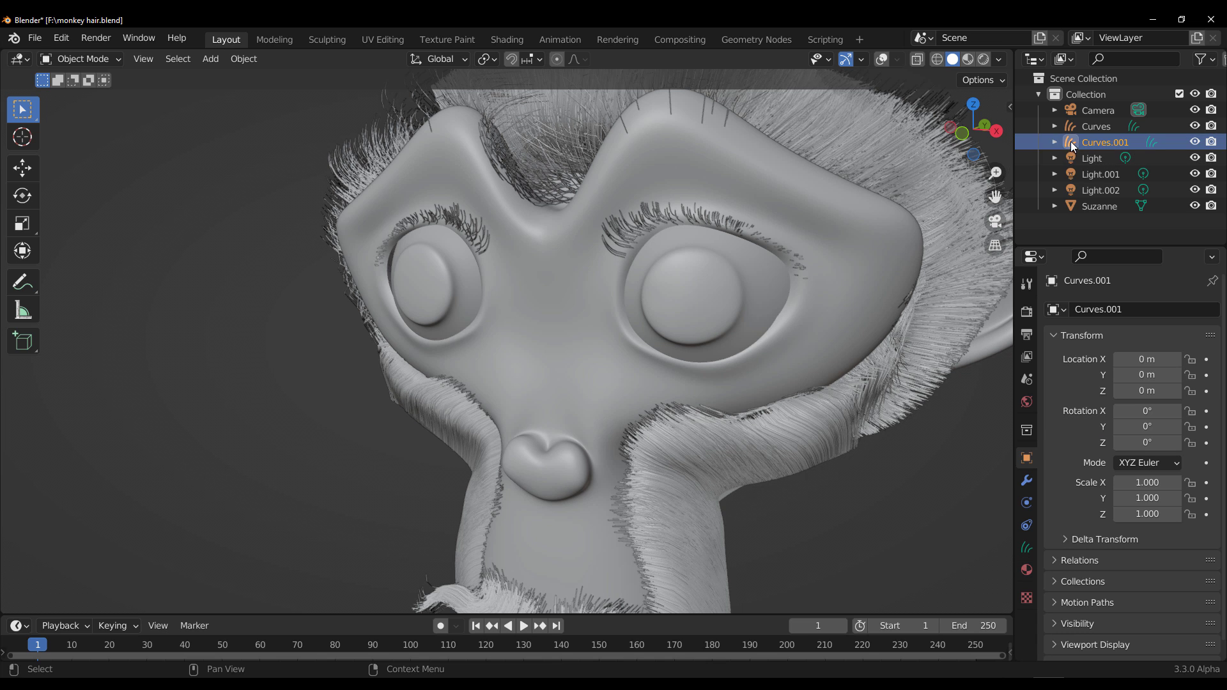
pyautogui.scroll(-4, 597, 460)
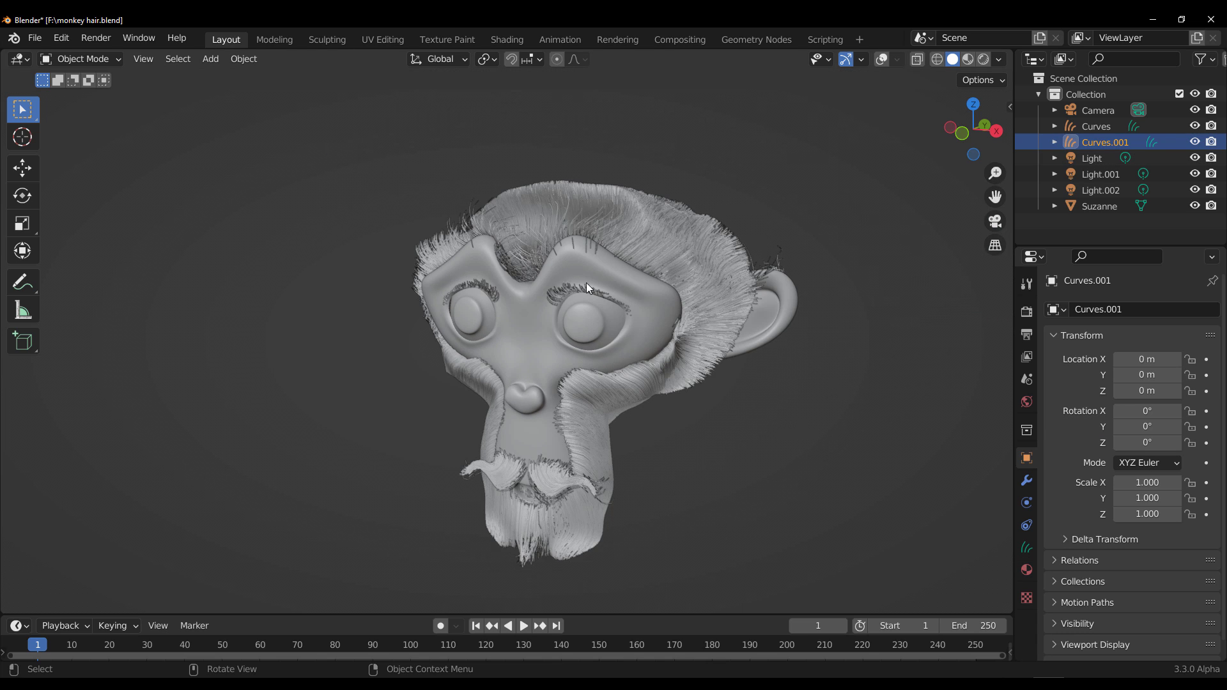
pyautogui.scroll(4, 588, 287)
pyautogui.click(87, 61)
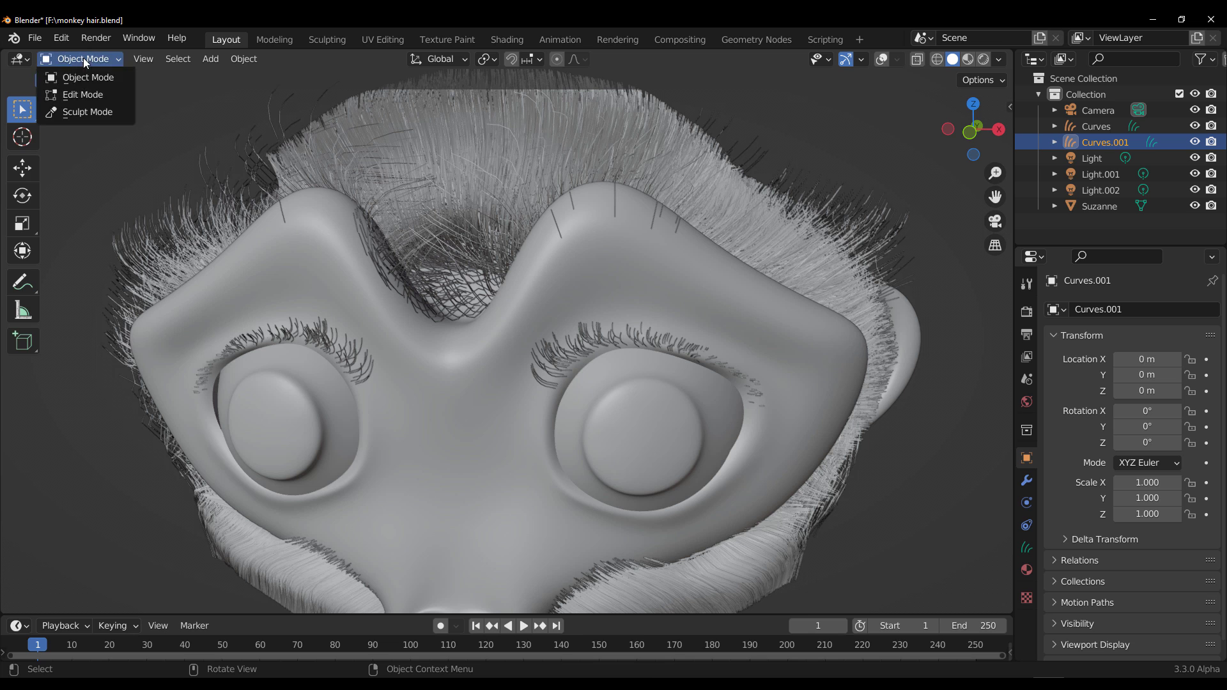
pyautogui.click(76, 111)
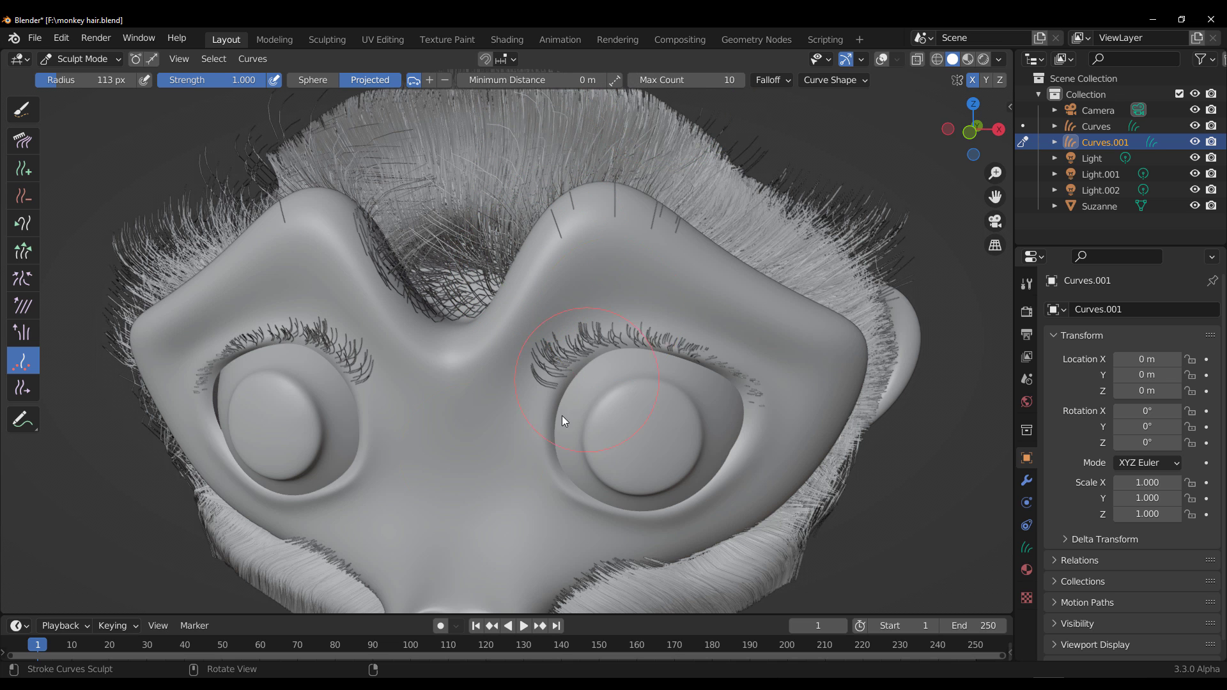
# Step: Set the Density brush radius to 54 px, try a stroke near the monkey's eye, and undo it
pyautogui.scroll(-4, 561, 415)
pyautogui.scroll(5, 465, 363)
pyautogui.keyDown('shift'); pyautogui.moveTo(459, 432); pyautogui.dragTo(486, 405, button='middle'); pyautogui.keyUp('shift')
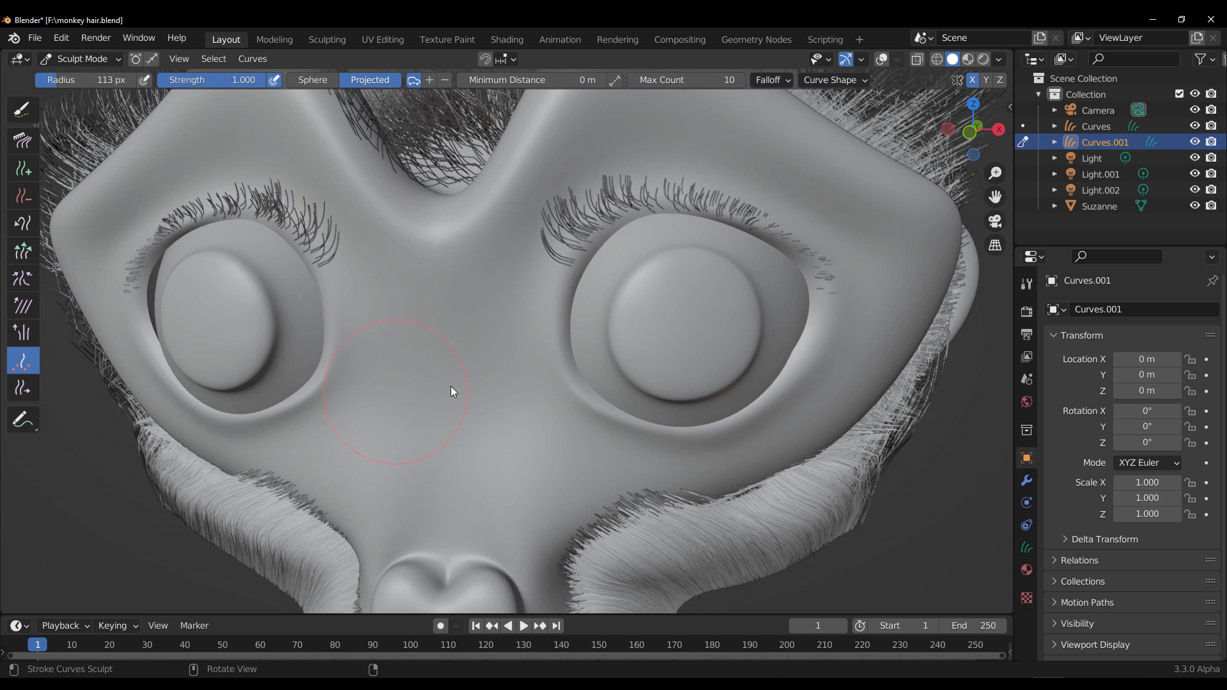
pyautogui.press('f')
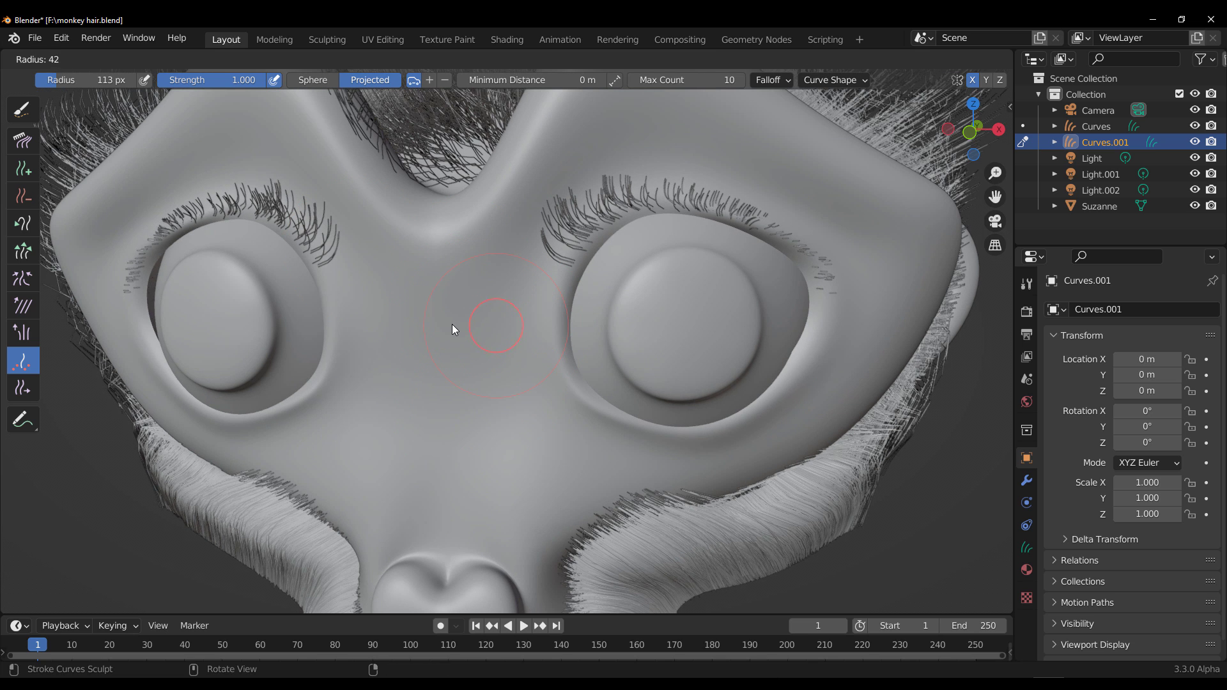
pyautogui.click(458, 325)
pyautogui.moveTo(546, 286)
pyautogui.mouseDown()
pyautogui.moveTo(527, 323)
pyautogui.moveTo(527, 385)
pyautogui.moveTo(551, 430)
pyautogui.moveTo(630, 445)
pyautogui.mouseUp()
pyautogui.hotkey('ctrl', 'z')
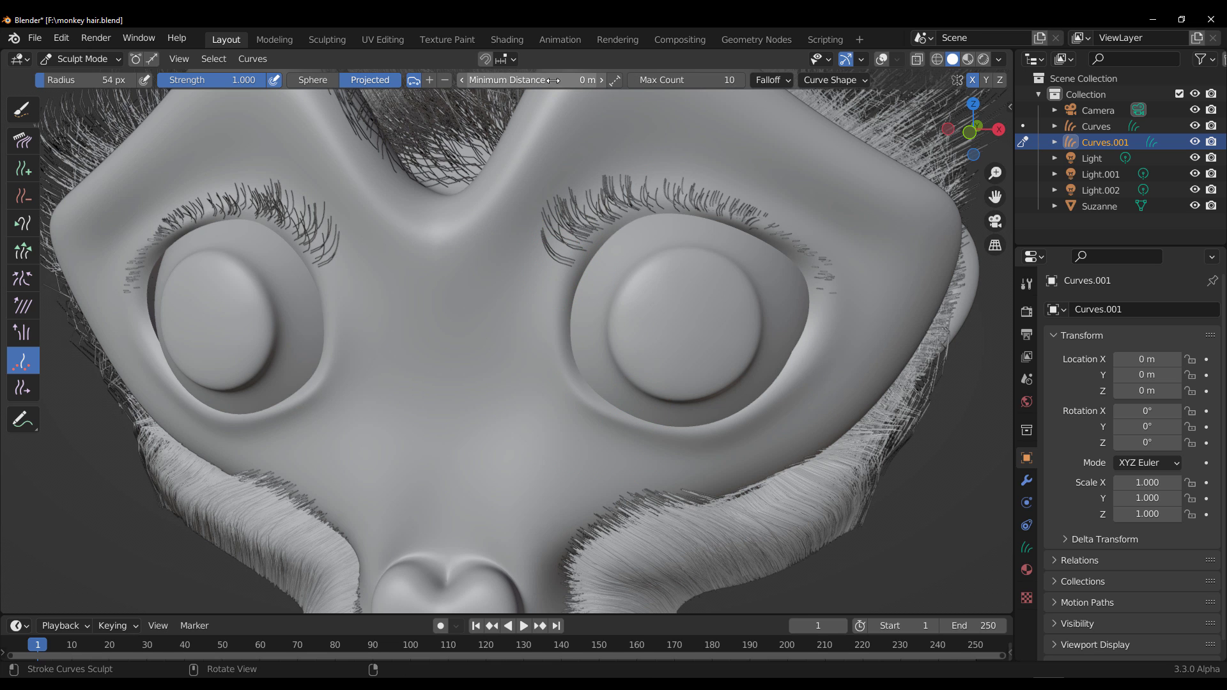
# Step: Test the Density brush between the eyes with a 0.009 m minimum distance, undo it, and set the distance to 0.02 m
pyautogui.moveTo(553, 80); pyautogui.dragTo(561, 81)
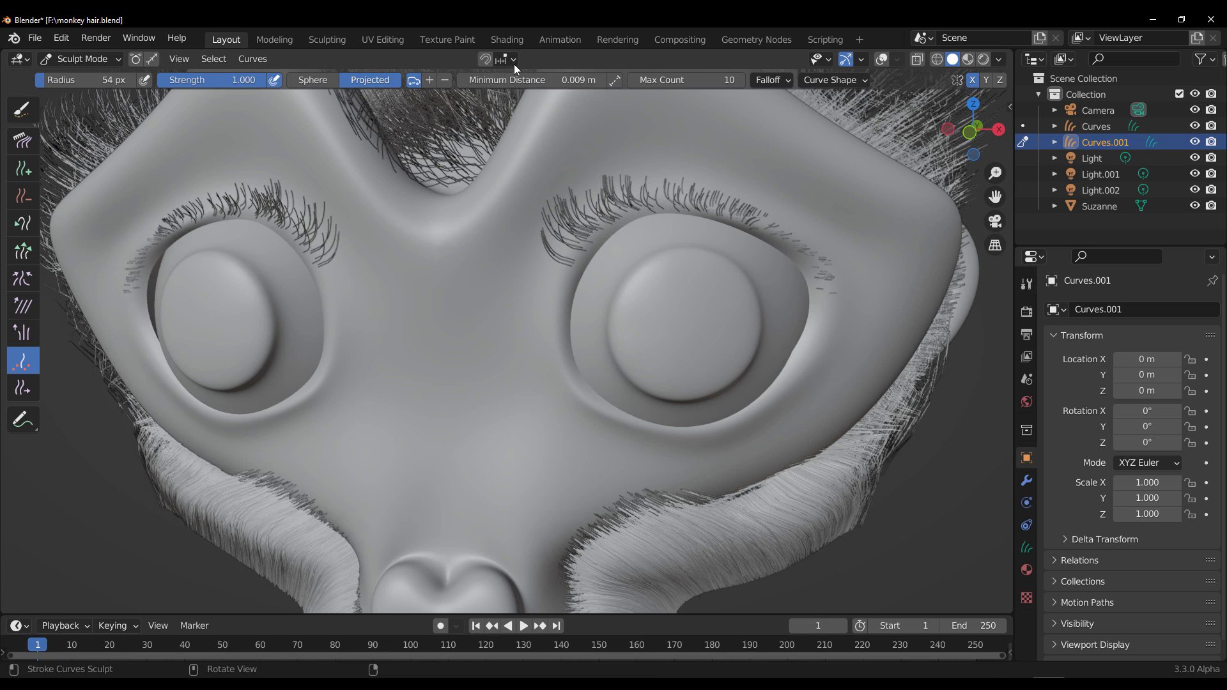
pyautogui.click(529, 281)
pyautogui.hotkey('ctrl', 'z')
pyautogui.moveTo(530, 80); pyautogui.dragTo(543, 80)
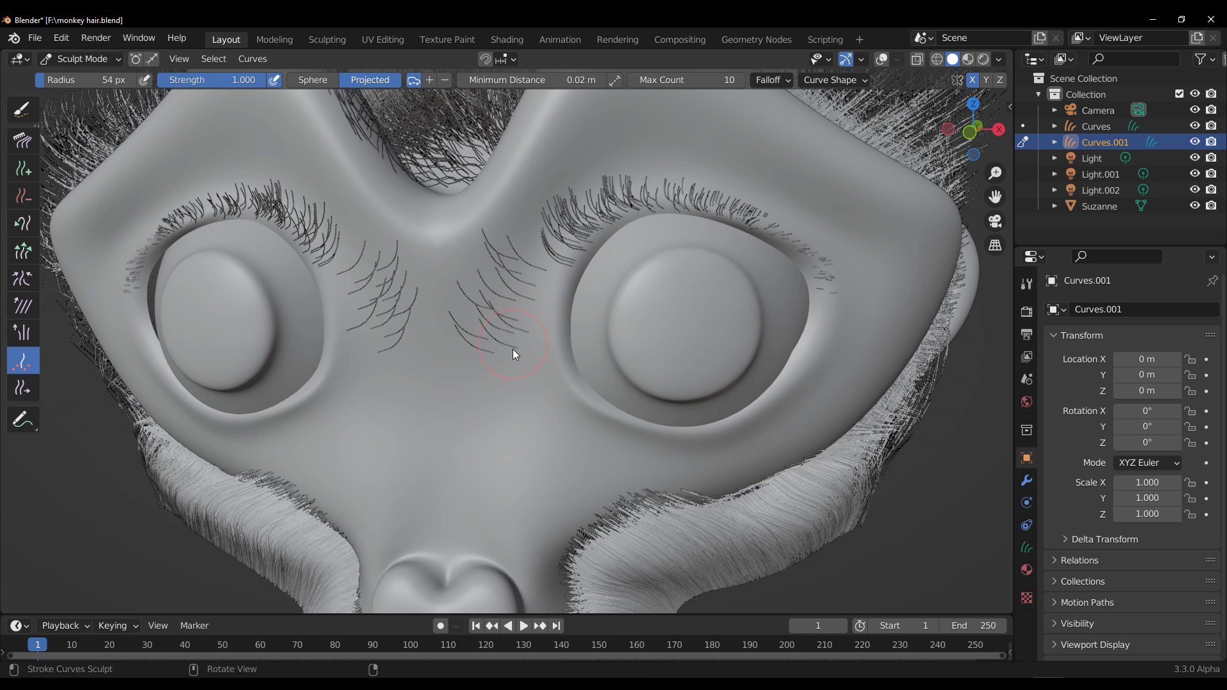
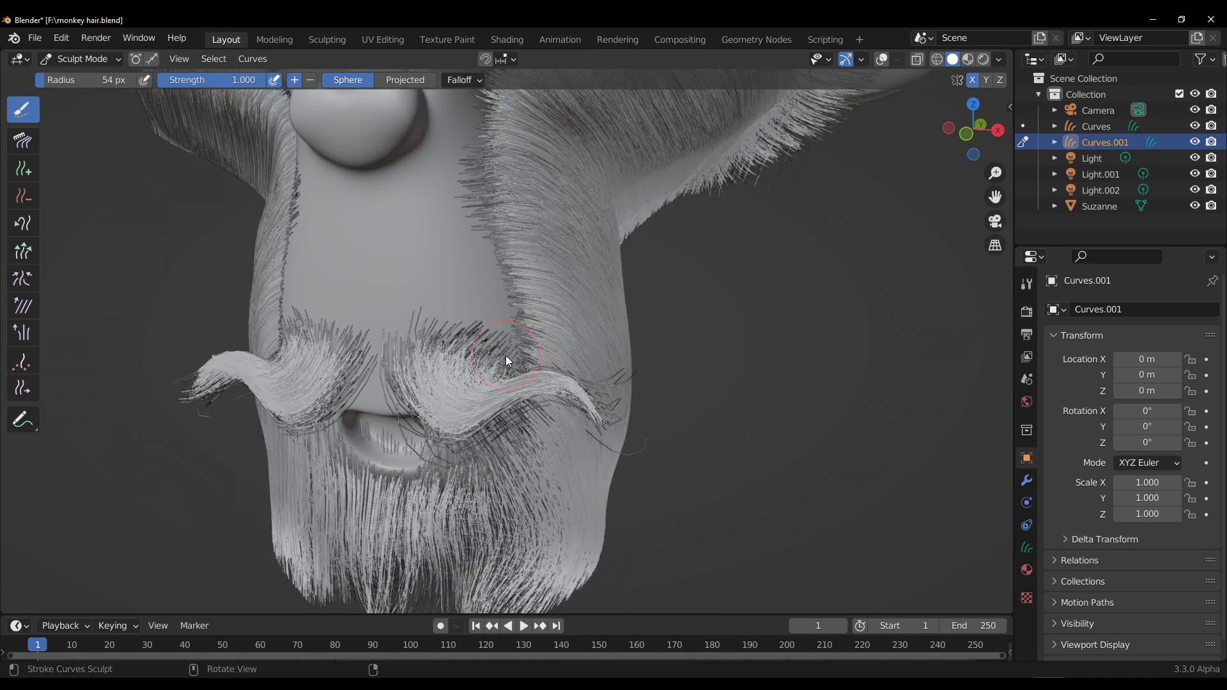
# Step: Set the Selection Paint brush radius to 80 px and deselect all of the Curves.001 hair
pyautogui.scroll(-4, 604, 317)
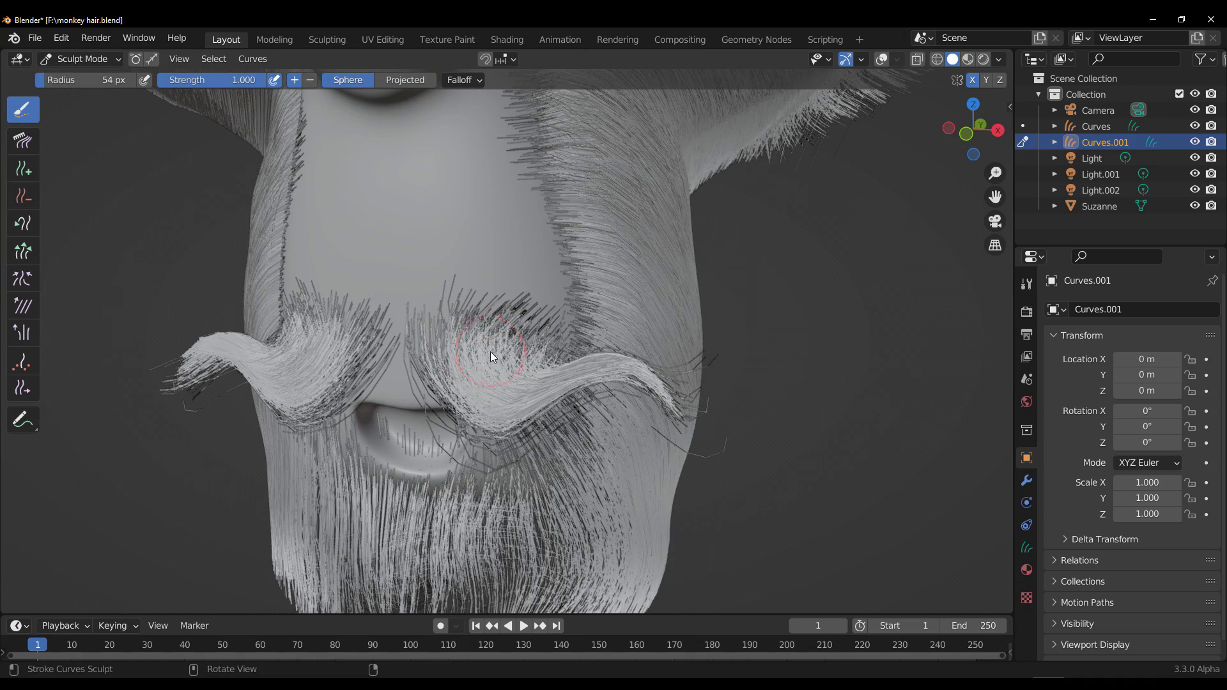
pyautogui.press('f')
pyautogui.click(555, 361)
pyautogui.press('f')
pyautogui.click(488, 350)
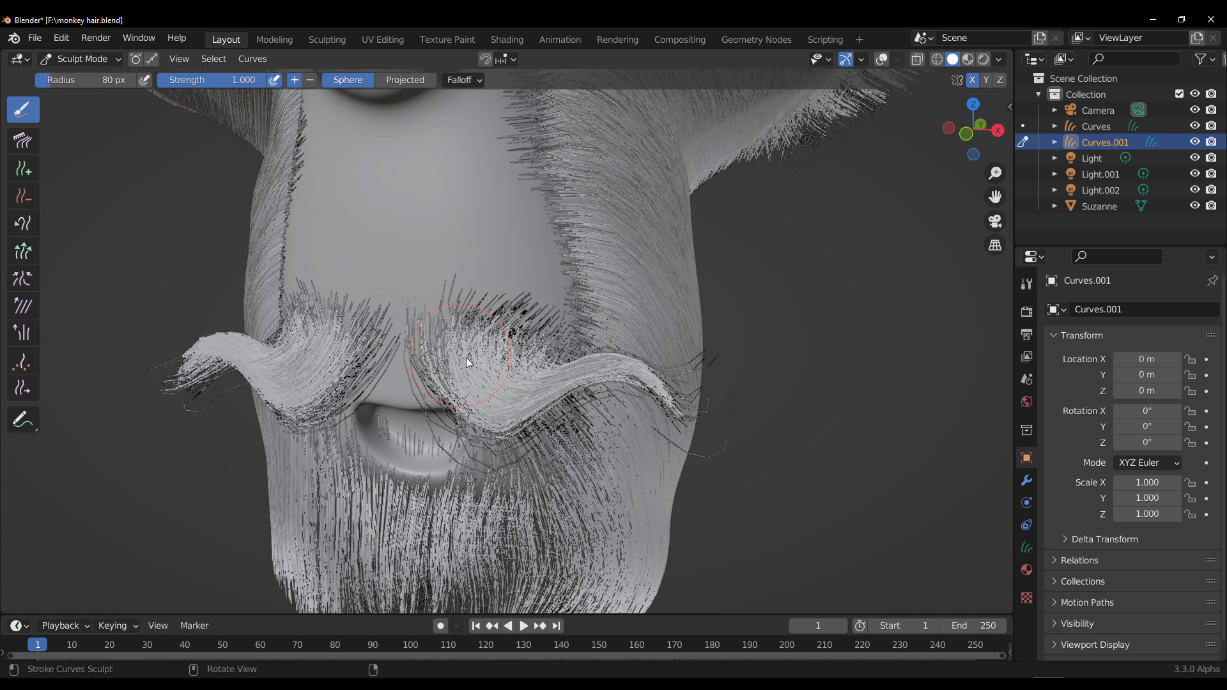
pyautogui.click(213, 59)
pyautogui.click(235, 94)
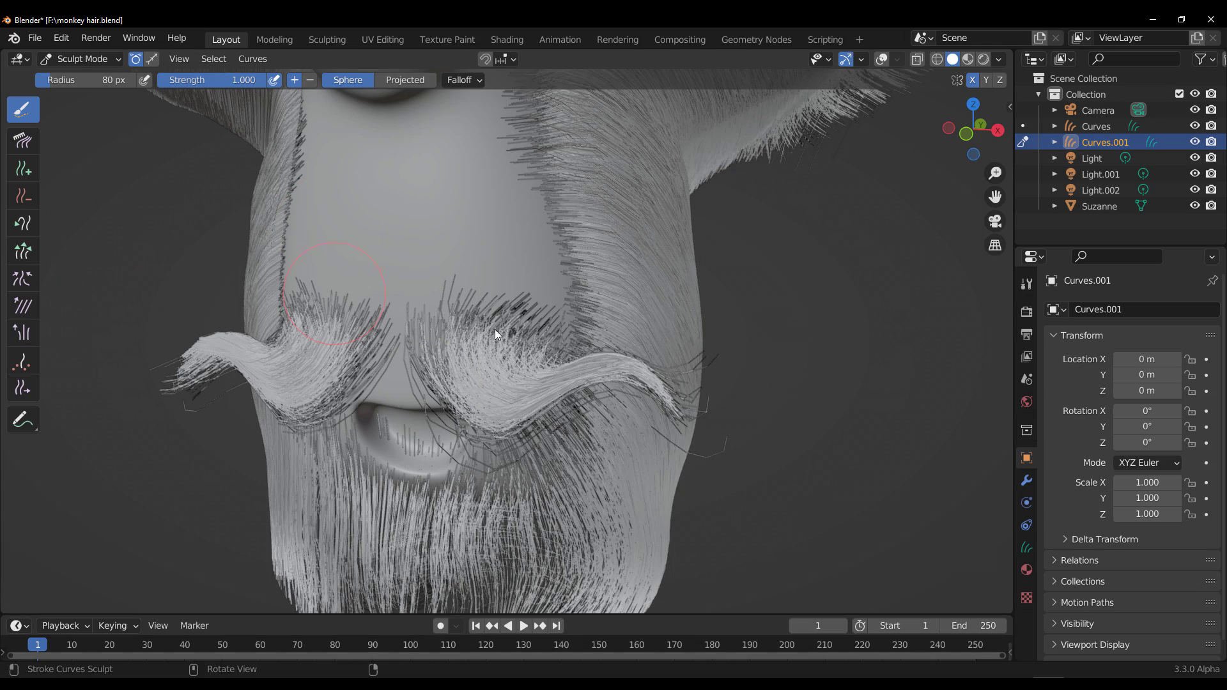
# Step: Hide the Curves hair object and paint a selection on the mustache hair, checking it from several angles
pyautogui.moveTo(436, 345); pyautogui.dragTo(408, 355, button='middle')
pyautogui.scroll(1, 408, 355)
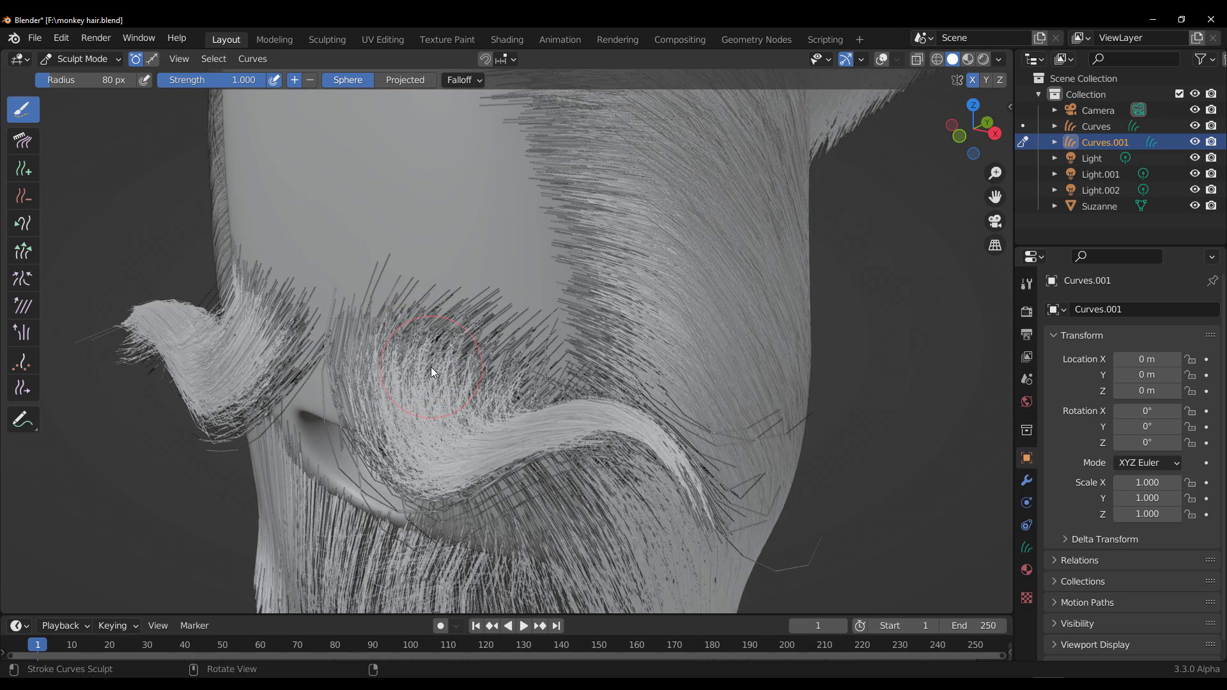
pyautogui.click(1193, 126)
pyautogui.moveTo(446, 333); pyautogui.dragTo(498, 397, button='middle')
pyautogui.moveTo(490, 411); pyautogui.dragTo(515, 417)
pyautogui.moveTo(570, 463)
pyautogui.mouseDown(button='middle')
pyautogui.moveTo(710, 476)
pyautogui.moveTo(632, 474)
pyautogui.moveTo(663, 511)
pyautogui.mouseUp(button='middle')
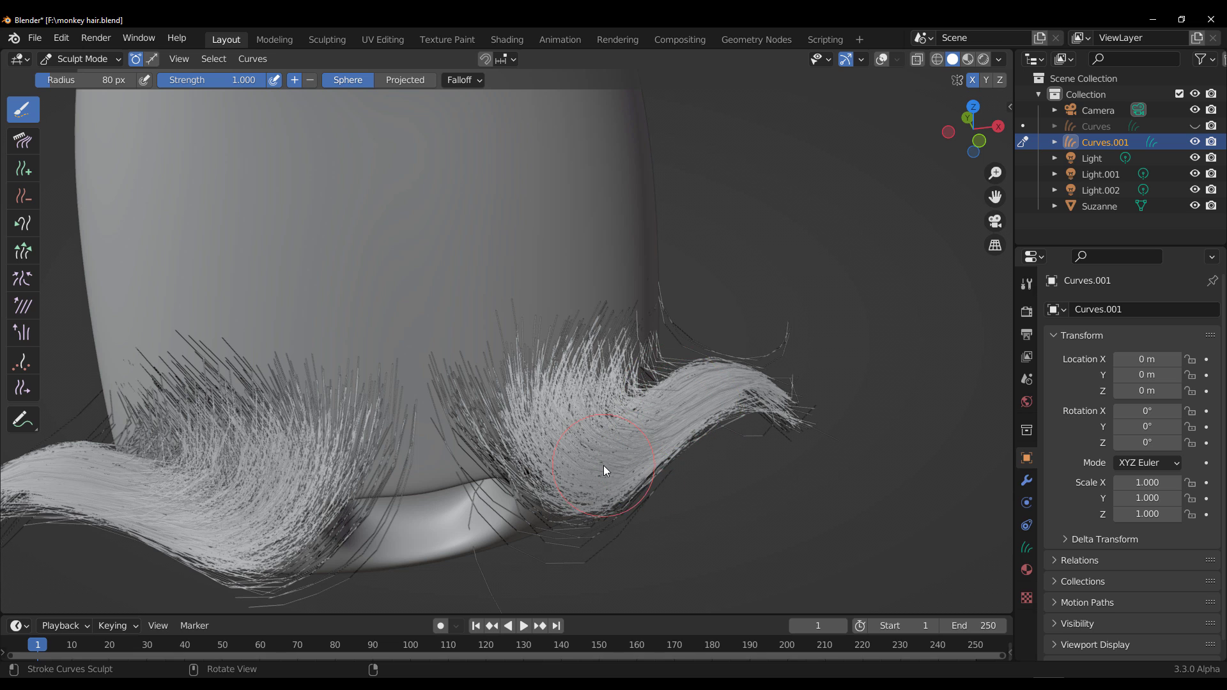
pyautogui.scroll(-5, 624, 462)
pyautogui.moveTo(599, 459); pyautogui.dragTo(509, 438, button='middle')
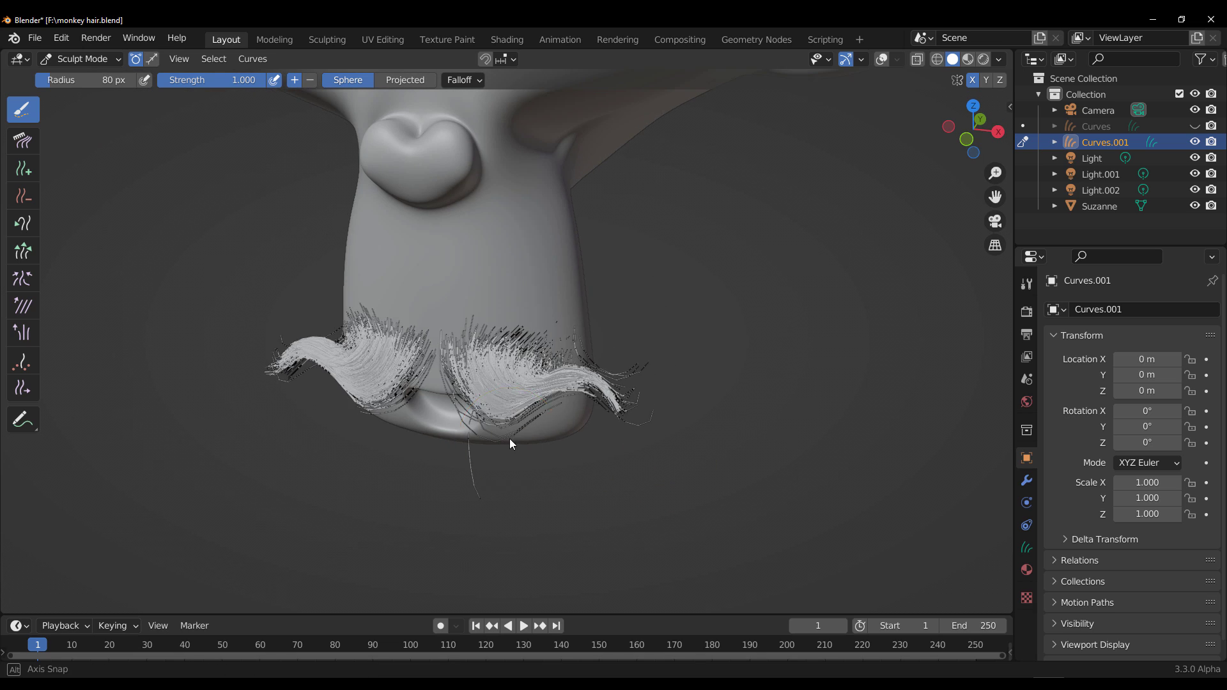
pyautogui.scroll(4, 397, 446)
pyautogui.scroll(1, 397, 446)
pyautogui.moveTo(397, 446); pyautogui.dragTo(382, 424, button='middle')
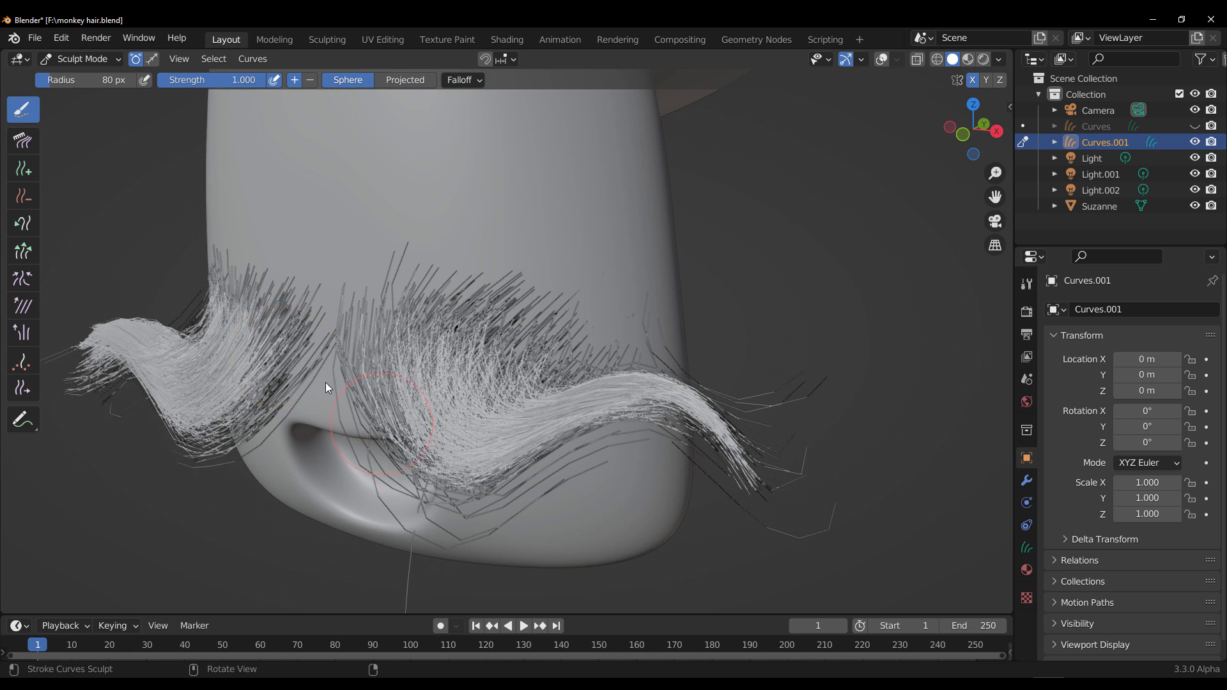
# Step: Comb the mustache hair using the Comb brush with a 270 px radius
pyautogui.click(28, 147)
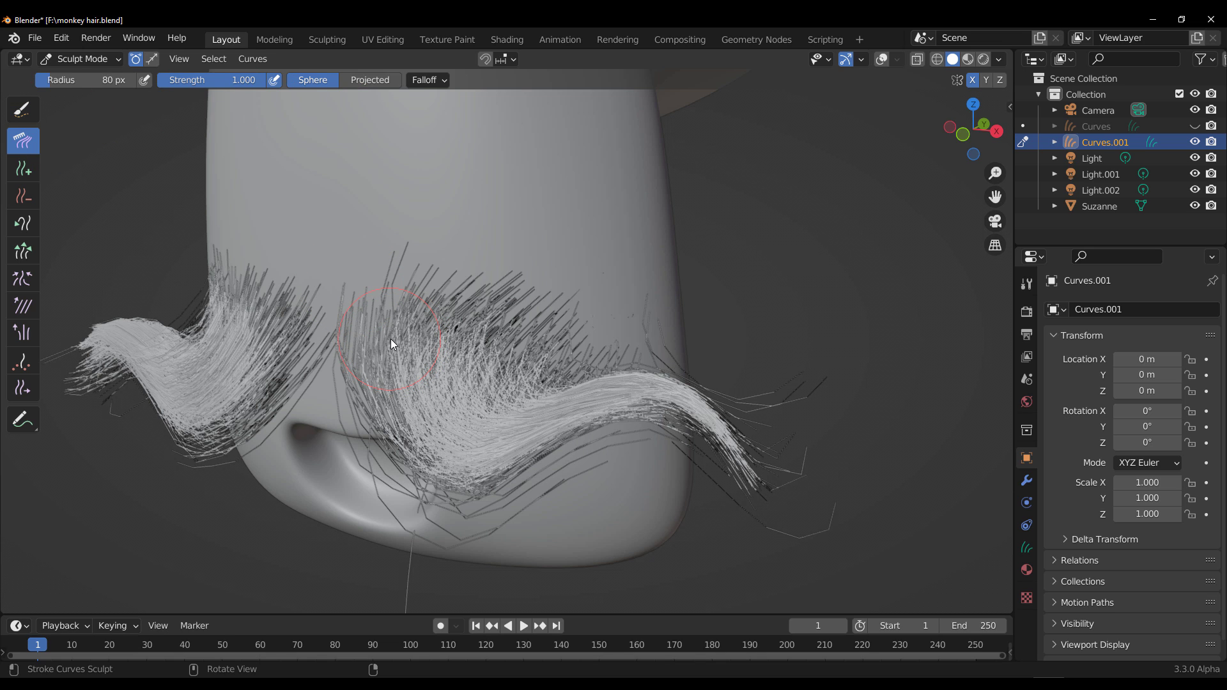
pyautogui.press('f')
pyautogui.click(515, 400)
pyautogui.moveTo(515, 400)
pyautogui.mouseDown(button='middle')
pyautogui.moveTo(443, 437)
pyautogui.moveTo(369, 424)
pyautogui.mouseUp(button='middle')
pyautogui.moveTo(376, 384)
pyautogui.mouseDown()
pyautogui.moveTo(345, 386)
pyautogui.moveTo(379, 369)
pyautogui.moveTo(355, 396)
pyautogui.moveTo(520, 518)
pyautogui.moveTo(507, 565)
pyautogui.moveTo(547, 511)
pyautogui.mouseUp()
pyautogui.moveTo(546, 512)
pyautogui.mouseDown(button='middle')
pyautogui.moveTo(434, 451)
pyautogui.moveTo(608, 438)
pyautogui.moveTo(638, 460)
pyautogui.moveTo(710, 441)
pyautogui.moveTo(584, 358)
pyautogui.mouseUp(button='middle')
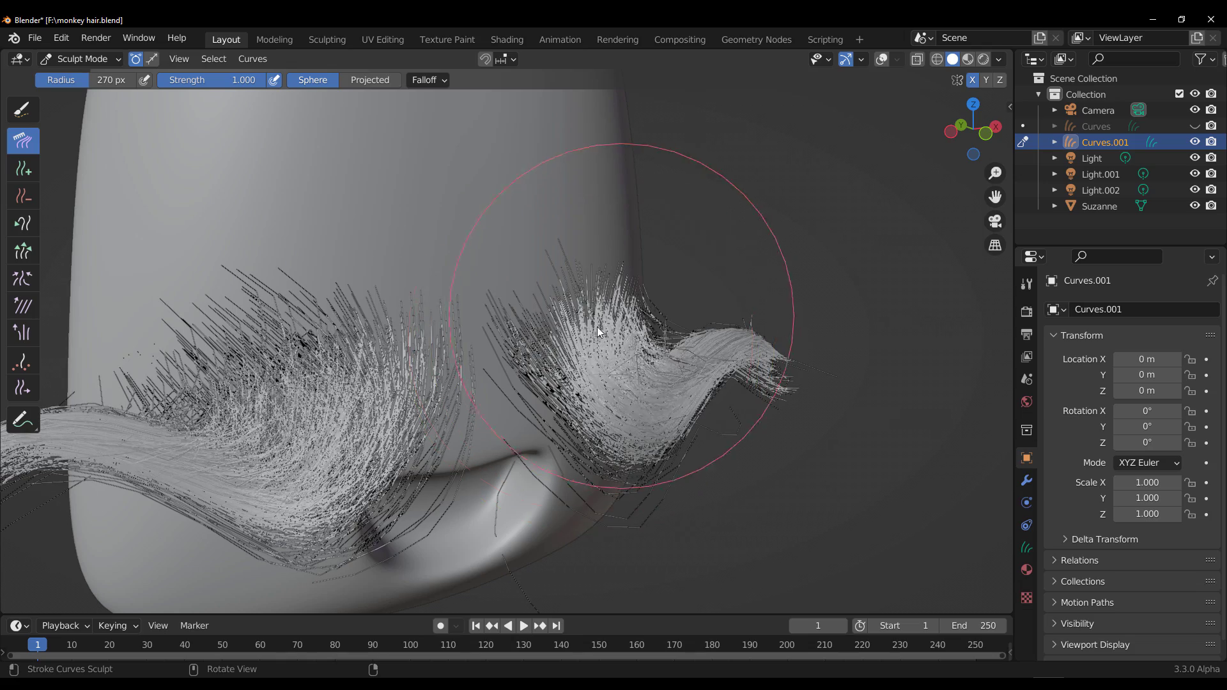
pyautogui.moveTo(704, 446)
pyautogui.mouseDown(button='middle')
pyautogui.moveTo(704, 484)
pyautogui.moveTo(745, 483)
pyautogui.moveTo(619, 479)
pyautogui.moveTo(710, 479)
pyautogui.moveTo(755, 456)
pyautogui.moveTo(700, 502)
pyautogui.moveTo(707, 437)
pyautogui.moveTo(689, 484)
pyautogui.mouseUp(button='middle')
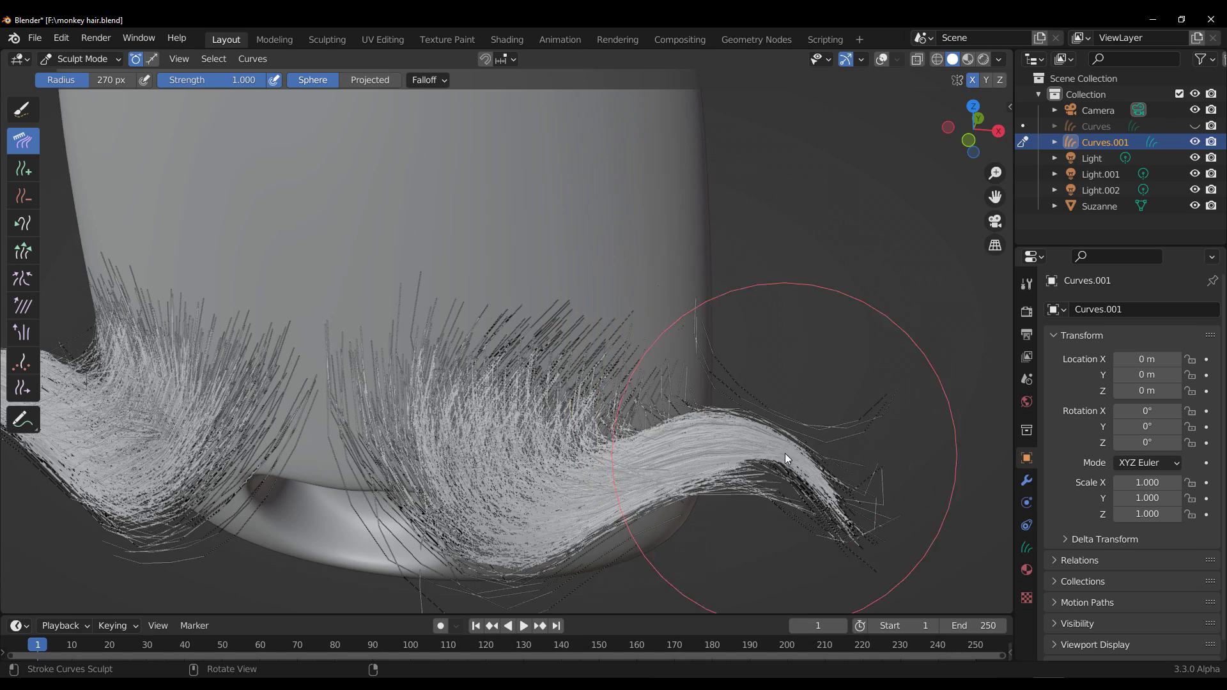
# Step: Set the Comb brush falloff to Projected, select all of the Curves.001 hair, and comb one side of the mustache
pyautogui.click(369, 79)
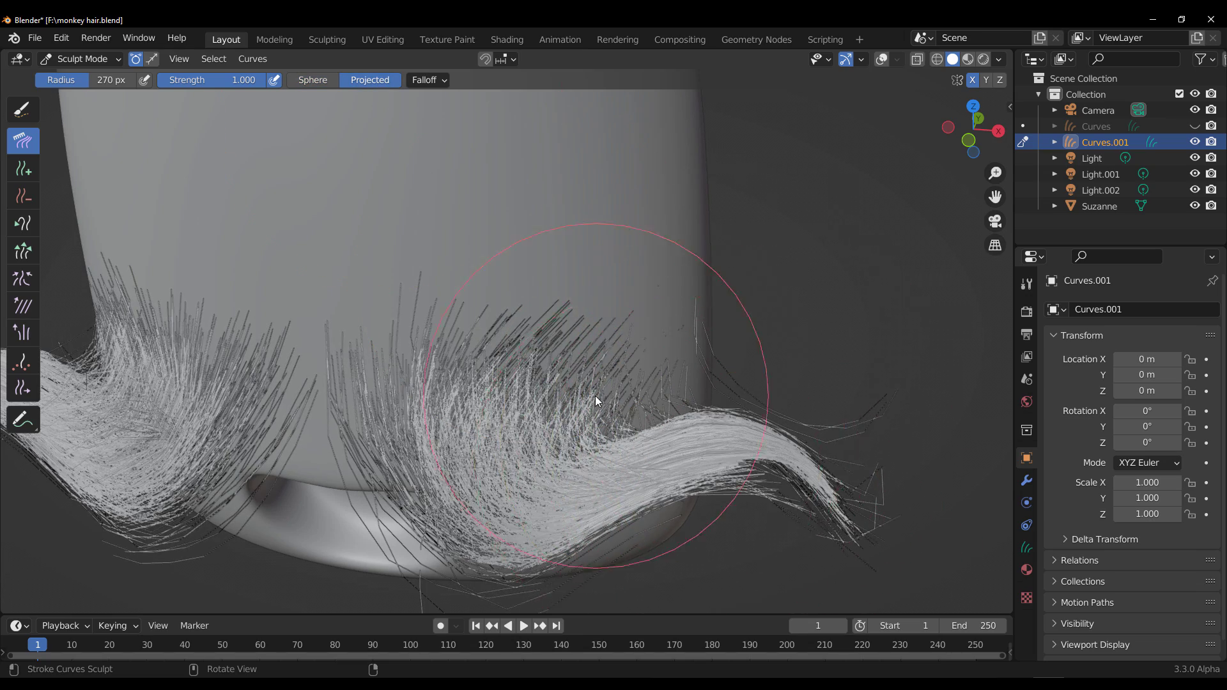
pyautogui.scroll(-4, 447, 287)
pyautogui.click(220, 64)
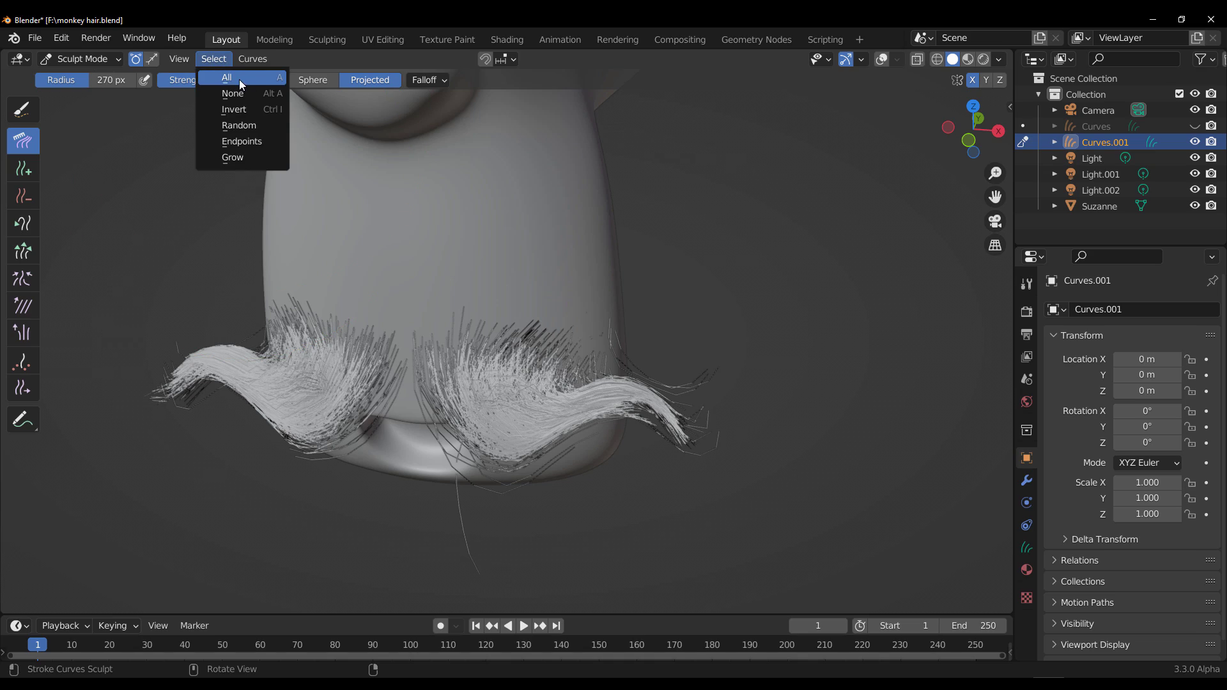
pyautogui.click(241, 77)
pyautogui.moveTo(634, 471); pyautogui.dragTo(345, 473, button='middle')
pyautogui.moveTo(297, 517)
pyautogui.mouseDown()
pyautogui.moveTo(350, 467)
pyautogui.moveTo(425, 520)
pyautogui.mouseUp()
# Step: Examine the combed mustache on the monkey's face from several angles and distances
pyautogui.moveTo(485, 468)
pyautogui.mouseDown(button='middle')
pyautogui.moveTo(573, 466)
pyautogui.moveTo(458, 374)
pyautogui.moveTo(431, 371)
pyautogui.mouseUp(button='middle')
pyautogui.scroll(-4, 573, 466)
pyautogui.scroll(4, 520, 417)
pyautogui.scroll(-4, 585, 450)
pyautogui.moveTo(519, 416); pyautogui.dragTo(591, 460, button='middle')
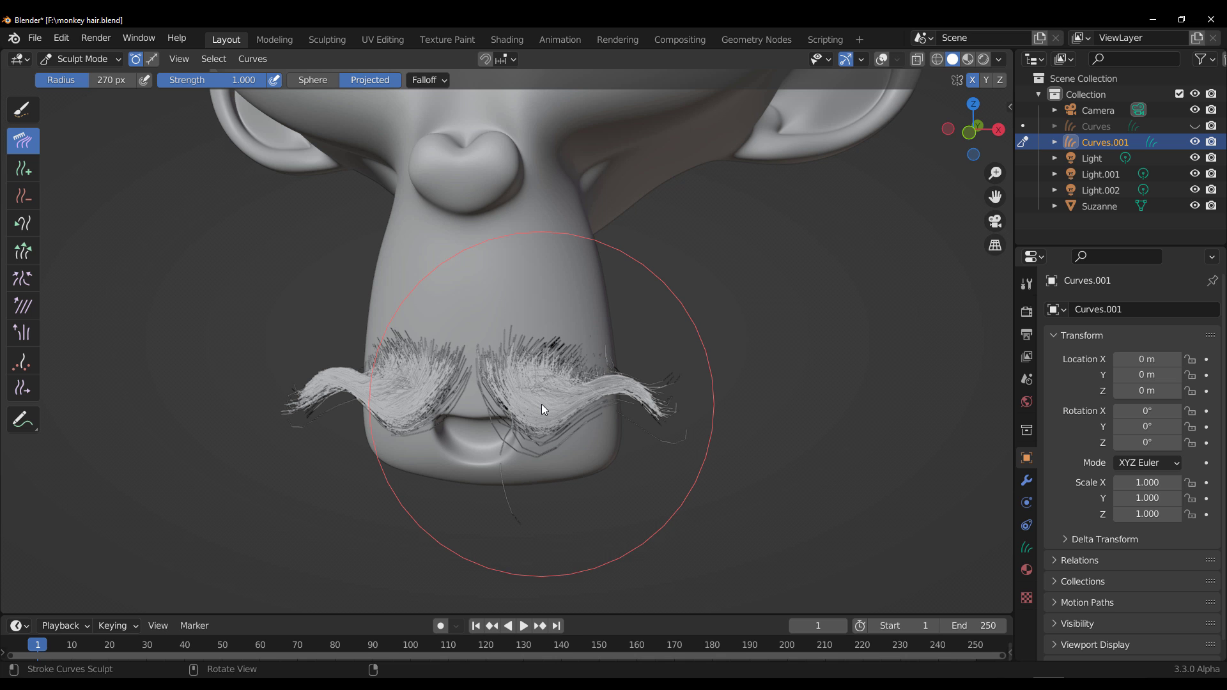
pyautogui.keyDown('shift'); pyautogui.moveTo(401, 385); pyautogui.dragTo(428, 500, button='middle'); pyautogui.keyUp('shift')
pyautogui.moveTo(464, 459)
pyautogui.mouseDown(button='middle')
pyautogui.moveTo(480, 479)
pyautogui.moveTo(464, 455)
pyautogui.mouseUp(button='middle')
pyautogui.scroll(3, 488, 451)
pyautogui.scroll(-3, 582, 465)
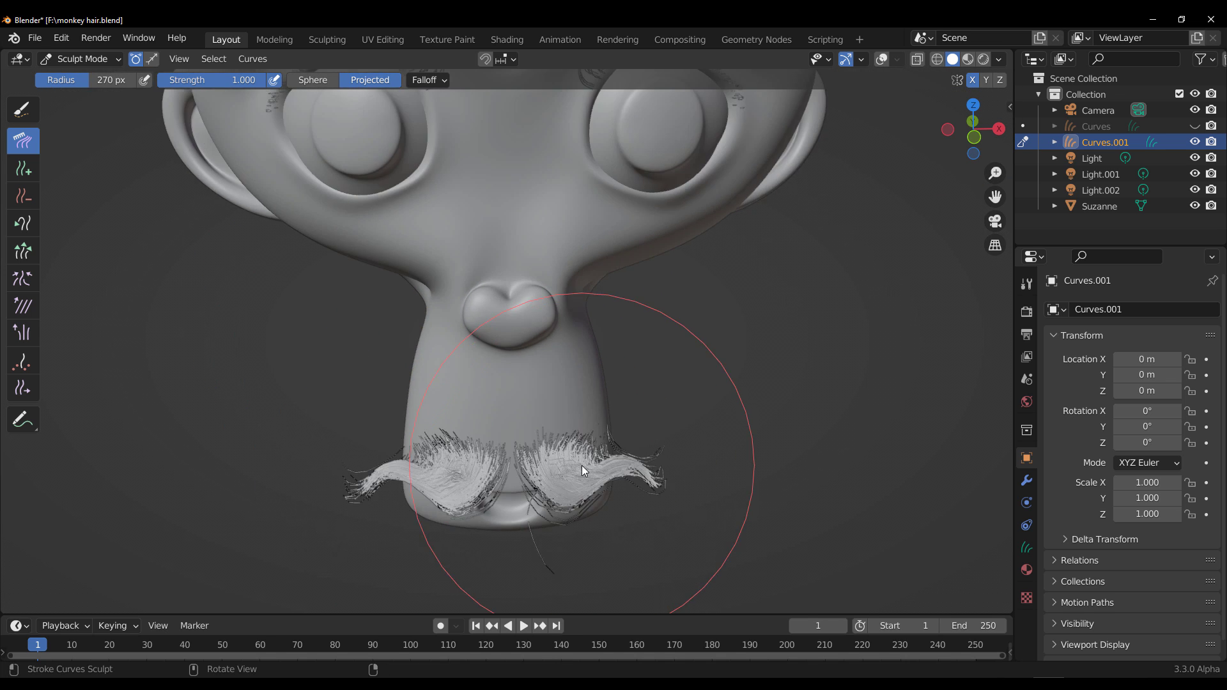
pyautogui.keyDown('shift'); pyautogui.moveTo(582, 465); pyautogui.dragTo(550, 412, button='middle'); pyautogui.keyUp('shift')
# Step: Display the brush's texture settings and comb the mustache hair using a 108 px brush radius
pyautogui.click(1026, 570)
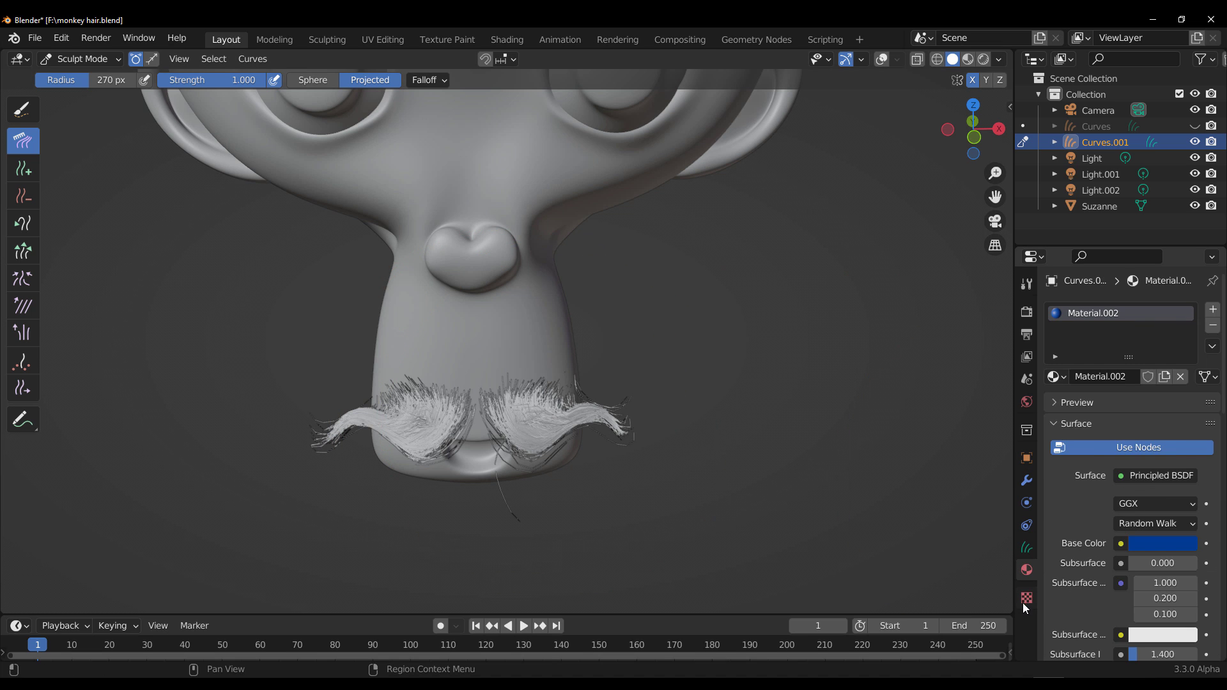
pyautogui.click(1026, 597)
pyautogui.scroll(4, 549, 411)
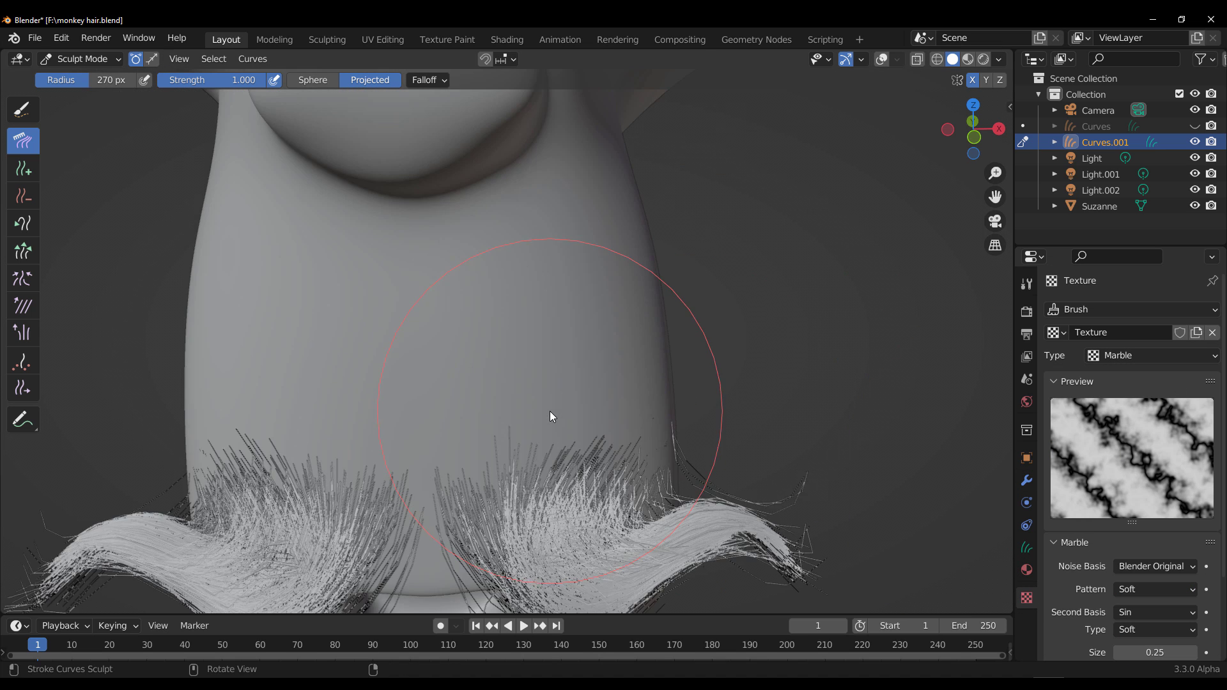
pyautogui.scroll(-2, 611, 439)
pyautogui.press('f')
pyautogui.click(508, 421)
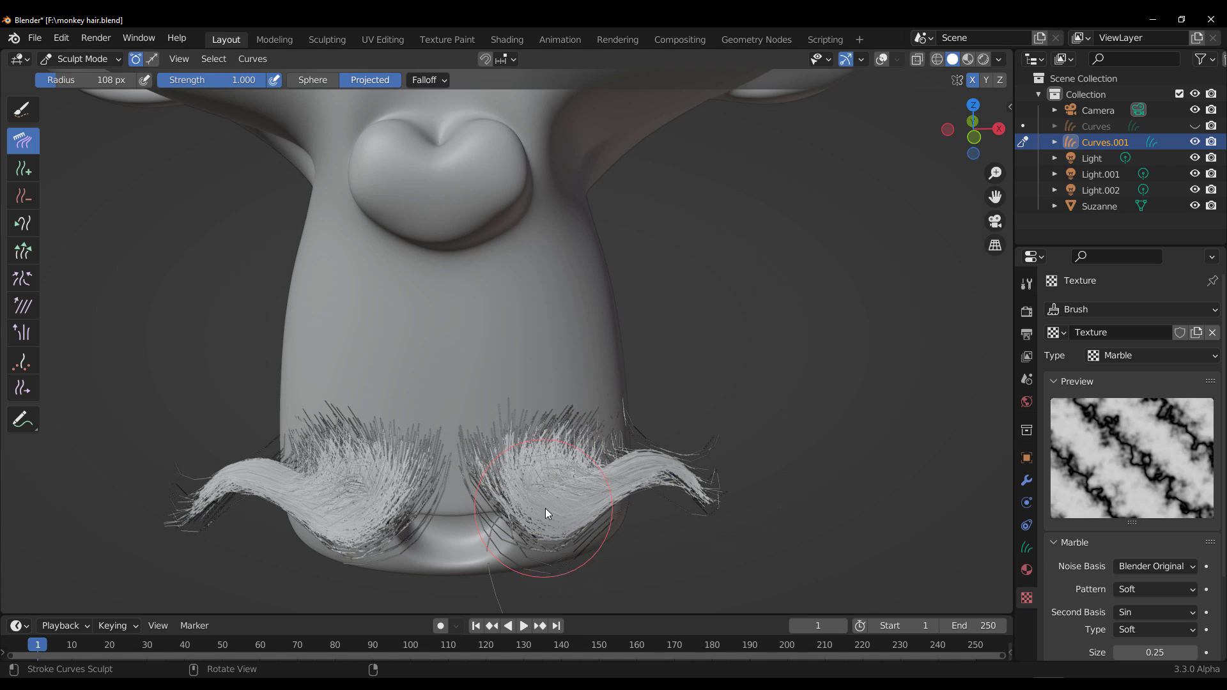
pyautogui.moveTo(550, 499)
pyautogui.mouseDown()
pyautogui.moveTo(573, 509)
pyautogui.moveTo(584, 490)
pyautogui.moveTo(581, 508)
pyautogui.mouseUp()
pyautogui.scroll(3, 584, 507)
pyautogui.scroll(-1, 587, 508)
pyautogui.keyDown('shift'); pyautogui.moveTo(586, 507); pyautogui.dragTo(627, 371, button='middle'); pyautogui.keyUp('shift')
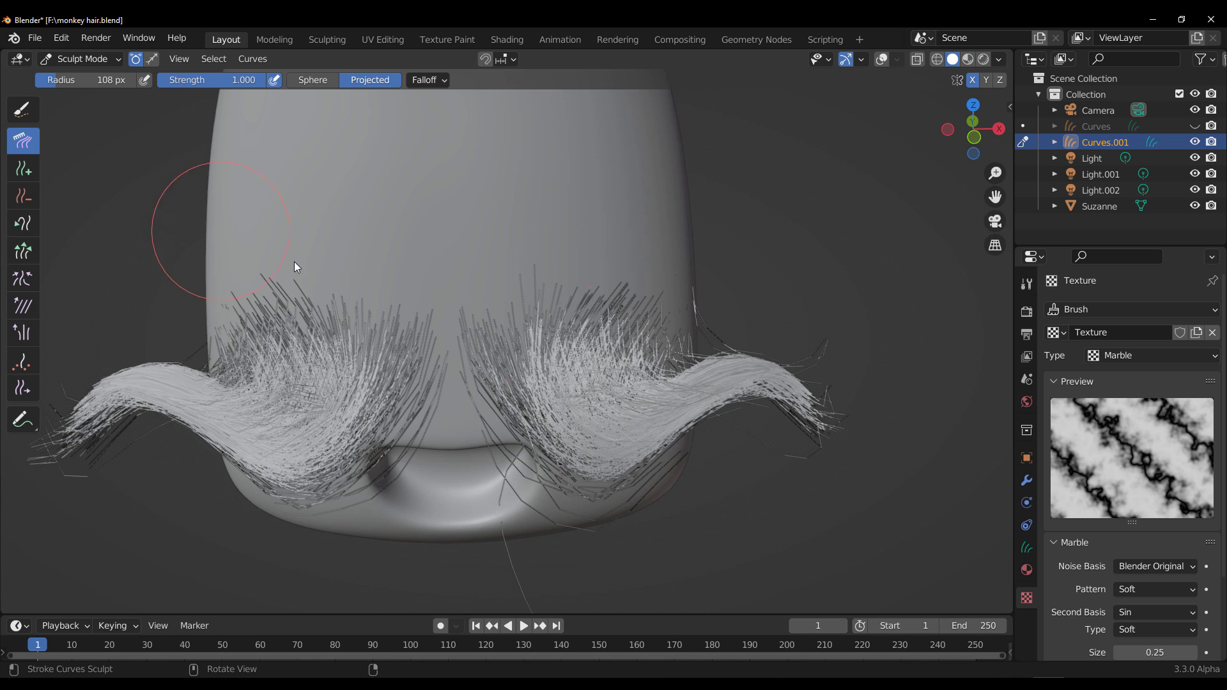
# Step: Remove the Marble texture from the Comb brush and switch to the Smooth brush
pyautogui.click(1212, 333)
pyautogui.moveTo(581, 434)
pyautogui.mouseDown()
pyautogui.moveTo(619, 419)
pyautogui.moveTo(619, 432)
pyautogui.mouseUp()
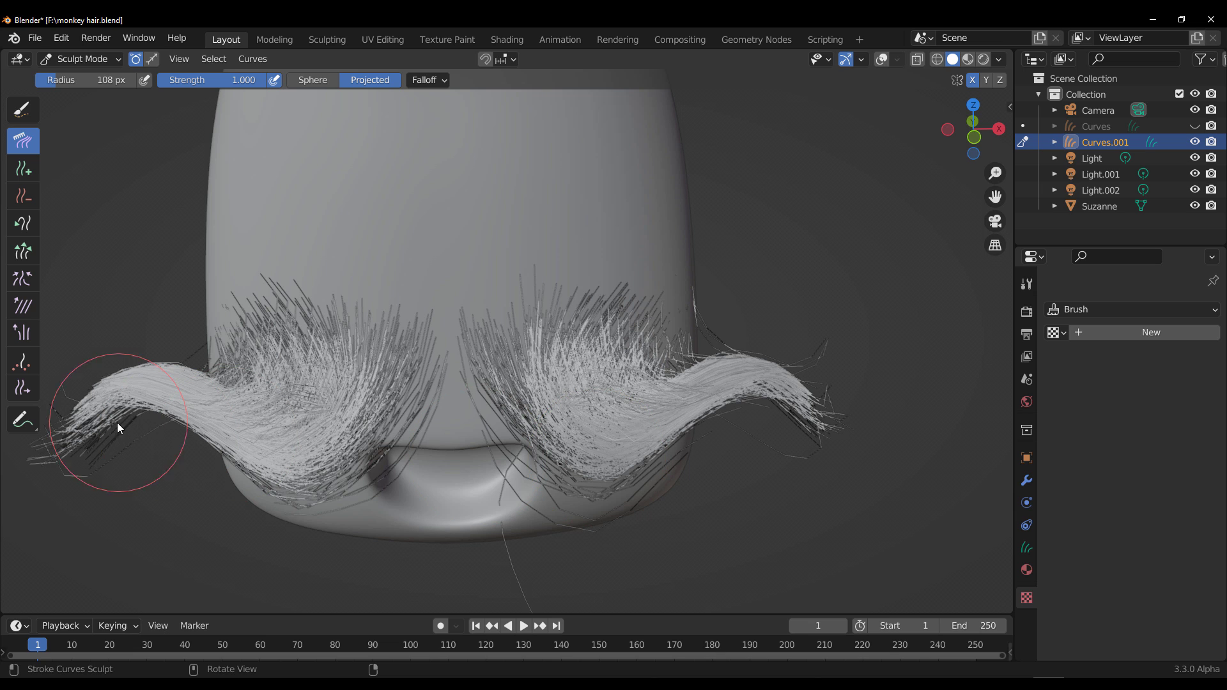
pyautogui.click(22, 388)
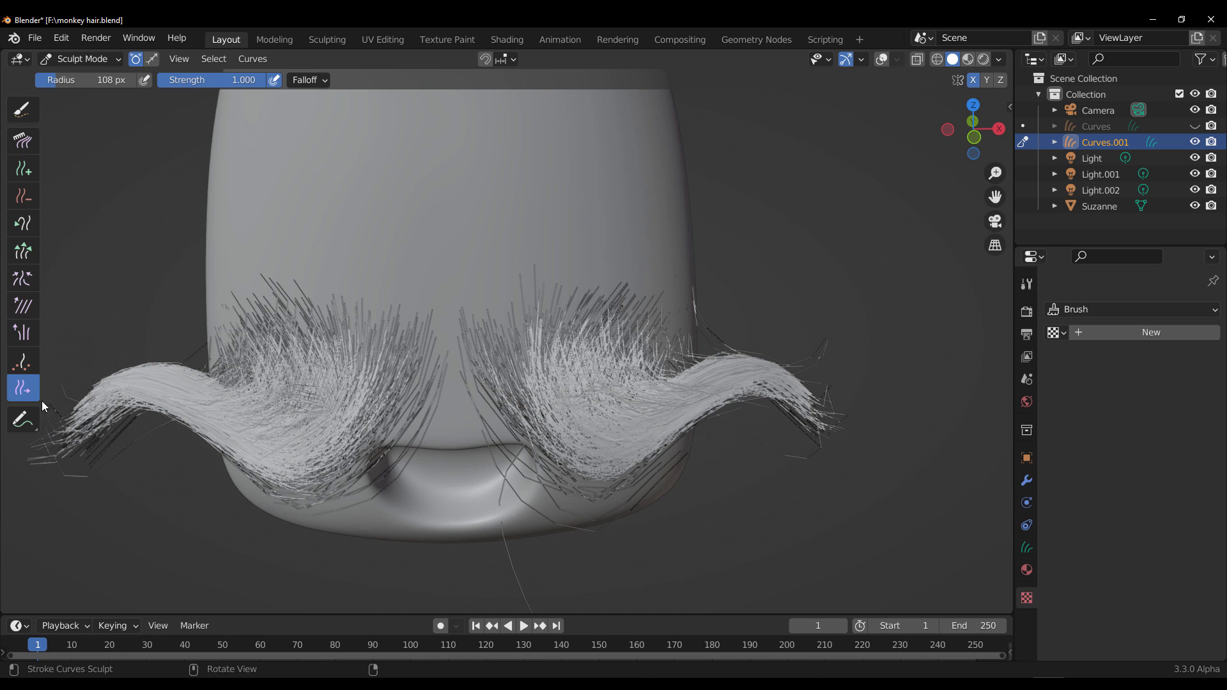
pyautogui.click(23, 306)
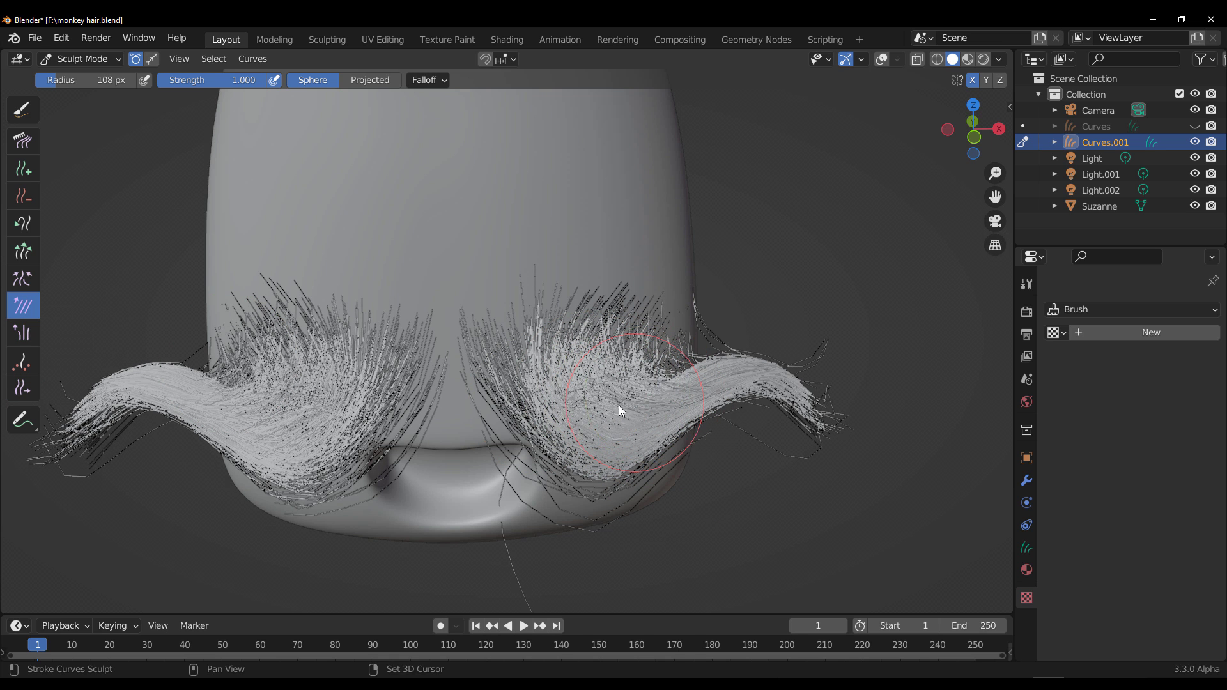
pyautogui.scroll(-1, 457, 288)
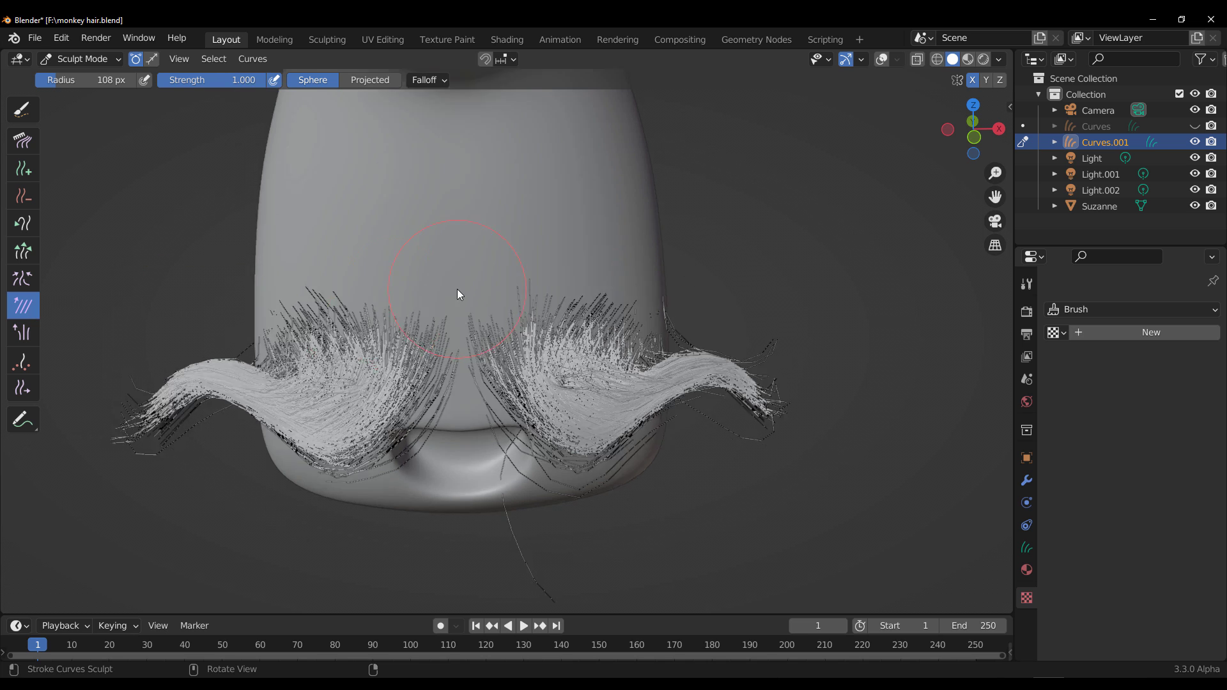
# Step: Return to Object Mode and turn on rendered viewport shading
pyautogui.scroll(-13, 625, 302)
pyautogui.moveTo(616, 308); pyautogui.dragTo(564, 469, button='middle')
pyautogui.scroll(7, 568, 285)
pyautogui.scroll(-1, 568, 285)
pyautogui.scroll(4, 538, 454)
pyautogui.scroll(-3, 539, 454)
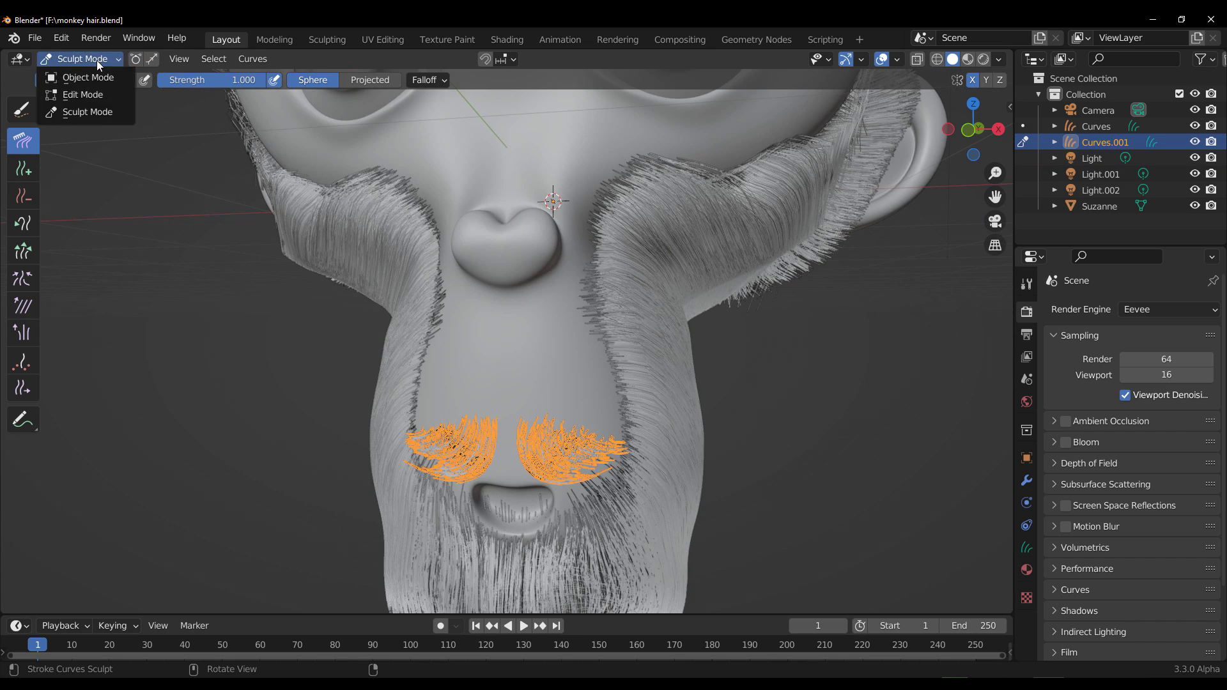
pyautogui.click(83, 71)
pyautogui.scroll(-3, 732, 451)
pyautogui.moveTo(733, 451)
pyautogui.mouseDown(button='middle')
pyautogui.moveTo(665, 498)
pyautogui.moveTo(824, 450)
pyautogui.mouseUp(button='middle')
pyautogui.click(983, 58)
# Step: Create a new material for the mustache hair and darken its base color to a value of 0.015
pyautogui.click(575, 482)
pyautogui.click(1026, 569)
pyautogui.click(1124, 377)
pyautogui.click(1152, 542)
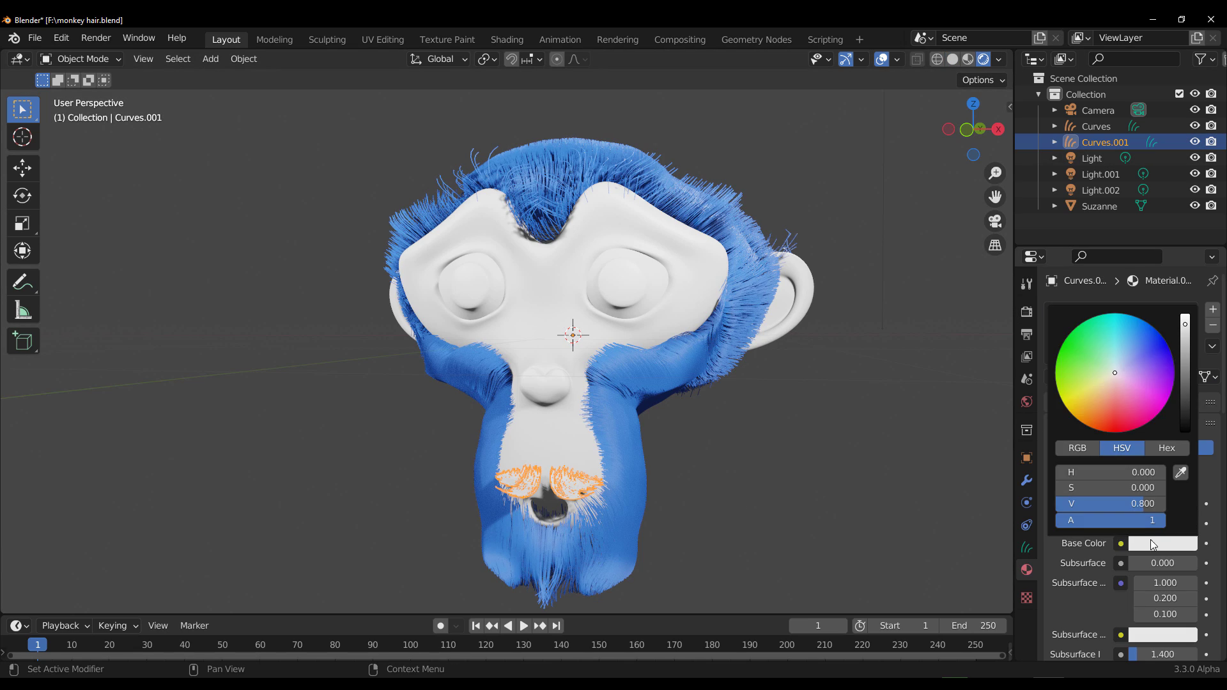
pyautogui.moveTo(1182, 385); pyautogui.dragTo(1184, 419)
pyautogui.scroll(3, 802, 511)
# Step: Set the mustache material's base color to dark blue with H 0.633, S 0.998 and V 0.051
pyautogui.click(1162, 543)
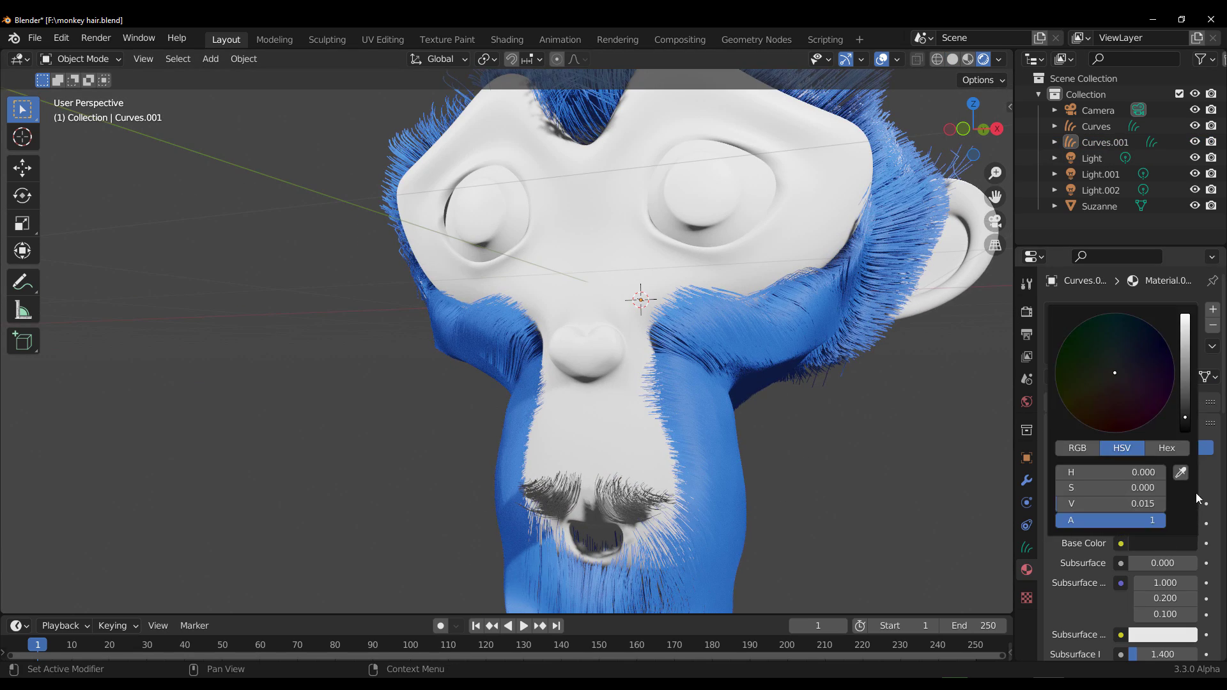
pyautogui.click(1150, 544)
pyautogui.click(1149, 324)
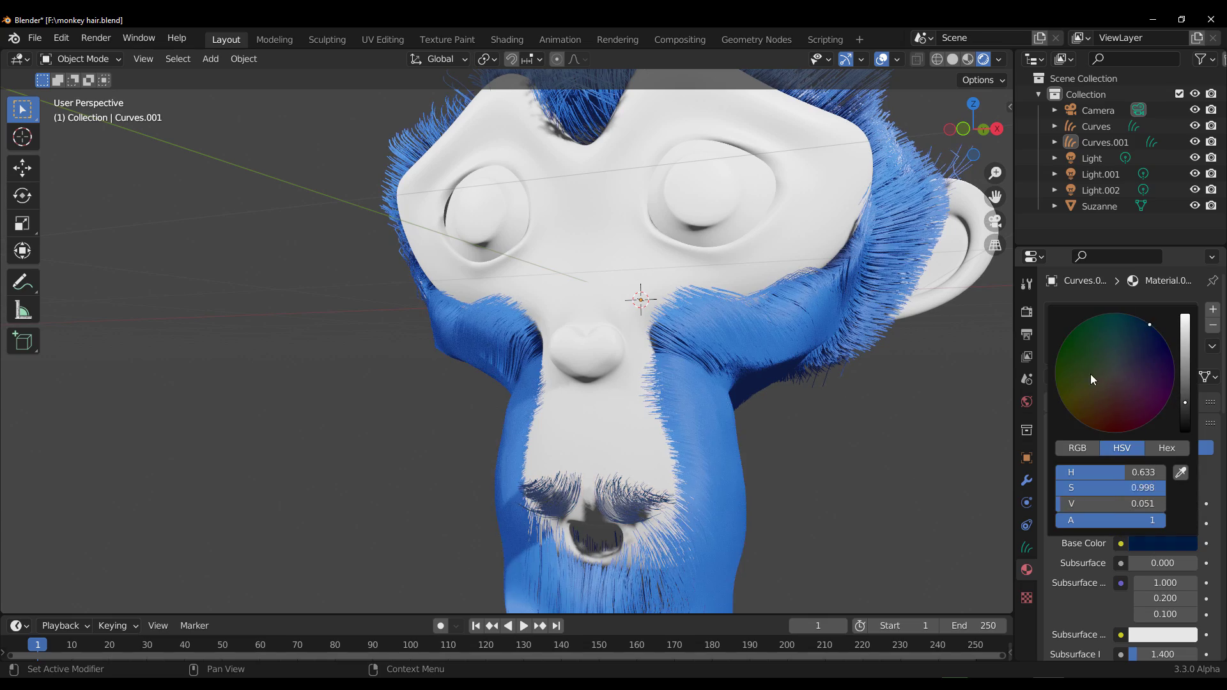
pyautogui.scroll(-3, 746, 511)
pyautogui.scroll(3, 709, 344)
pyautogui.moveTo(804, 471); pyautogui.dragTo(841, 472, button='middle')
pyautogui.scroll(2, 840, 473)
pyautogui.keyDown('shift'); pyautogui.moveTo(755, 543); pyautogui.dragTo(713, 408, button='middle'); pyautogui.keyUp('shift')
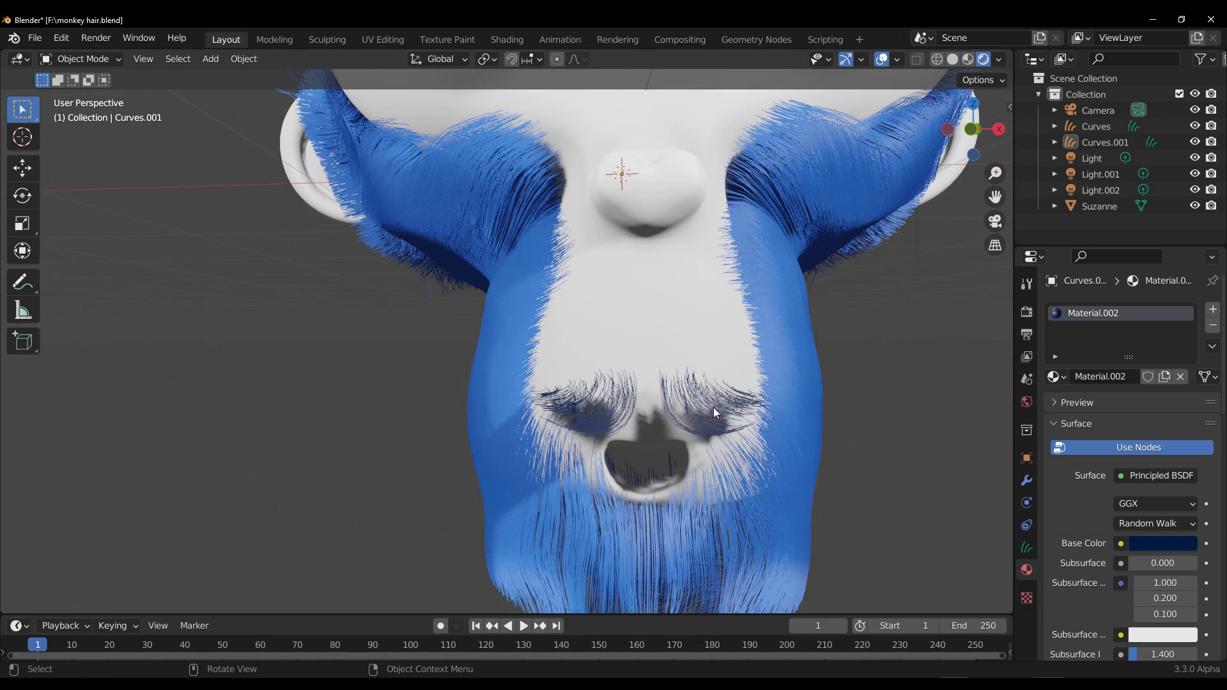
# Step: Enter Sculpt Mode on the mustache hair and lengthen it using the Grow/Shrink brush
pyautogui.click(713, 407)
pyautogui.click(80, 59)
pyautogui.click(83, 110)
pyautogui.click(22, 251)
pyautogui.moveTo(726, 405)
pyautogui.mouseDown()
pyautogui.moveTo(756, 416)
pyautogui.moveTo(728, 400)
pyautogui.mouseUp()
pyautogui.moveTo(728, 400); pyautogui.dragTo(625, 439, button='middle')
# Step: Try a downward Comb stroke on the mustache, undo it, and comb the hair outward with a resized brush
pyautogui.click(23, 361)
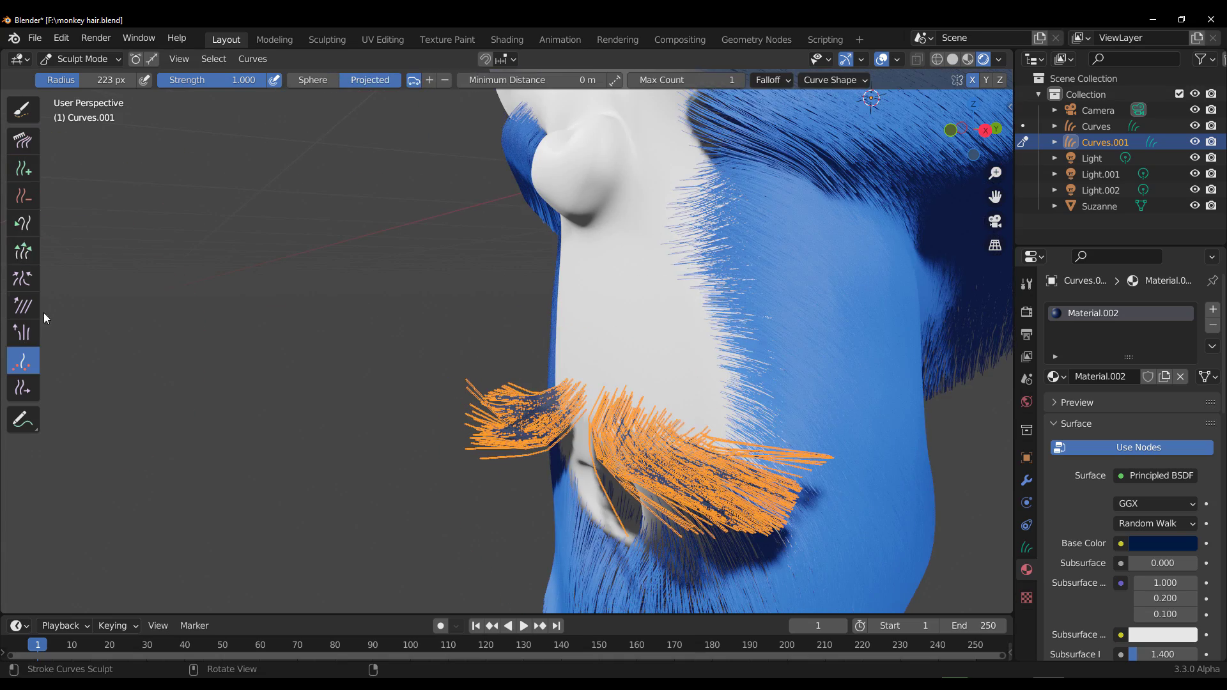
pyautogui.click(23, 141)
pyautogui.moveTo(337, 357); pyautogui.dragTo(288, 357, button='middle')
pyautogui.moveTo(530, 447)
pyautogui.mouseDown()
pyautogui.moveTo(580, 550)
pyautogui.moveTo(516, 543)
pyautogui.mouseUp()
pyautogui.hotkey('ctrl', 'z')
pyautogui.moveTo(515, 543)
pyautogui.mouseDown(button='middle')
pyautogui.moveTo(716, 408)
pyautogui.moveTo(734, 336)
pyautogui.mouseUp(button='middle')
pyautogui.press('f')
pyautogui.click(479, 494)
pyautogui.moveTo(523, 462)
pyautogui.mouseDown()
pyautogui.moveTo(530, 422)
pyautogui.moveTo(466, 425)
pyautogui.mouseUp()
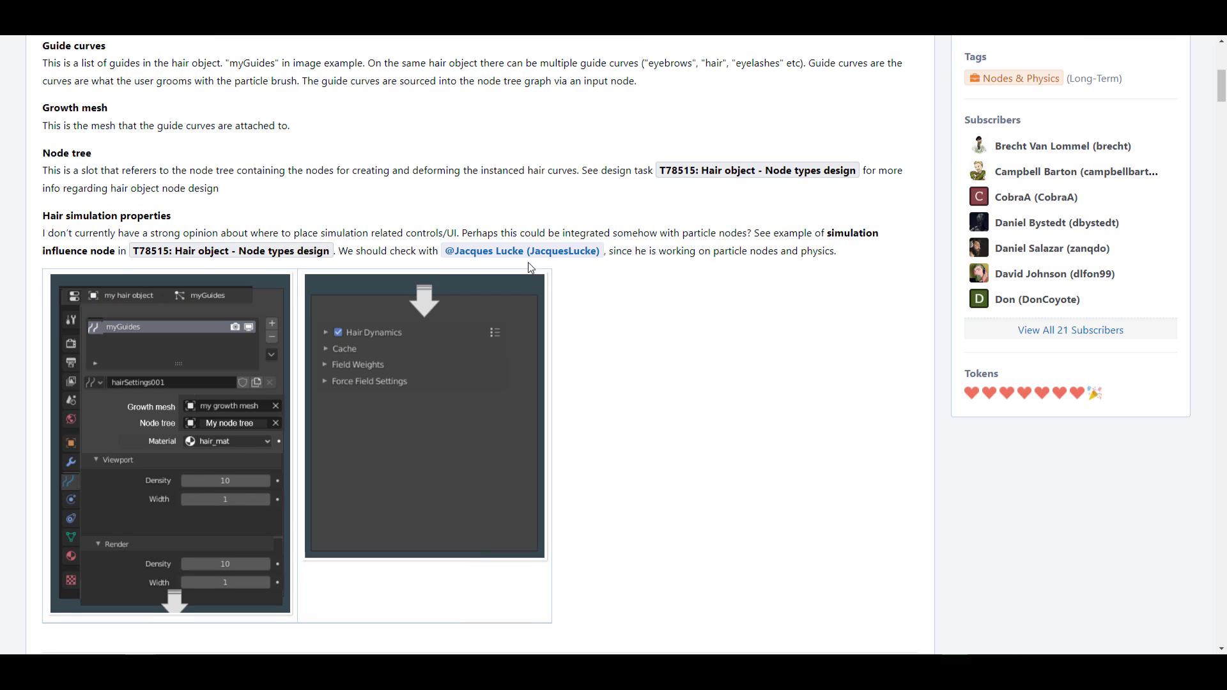
# Step: In the web browser, examine Blender's hair object design proposal, its Alembic cache section, the development task list and the new object types page
pyautogui.scroll(-15, 498, 430)
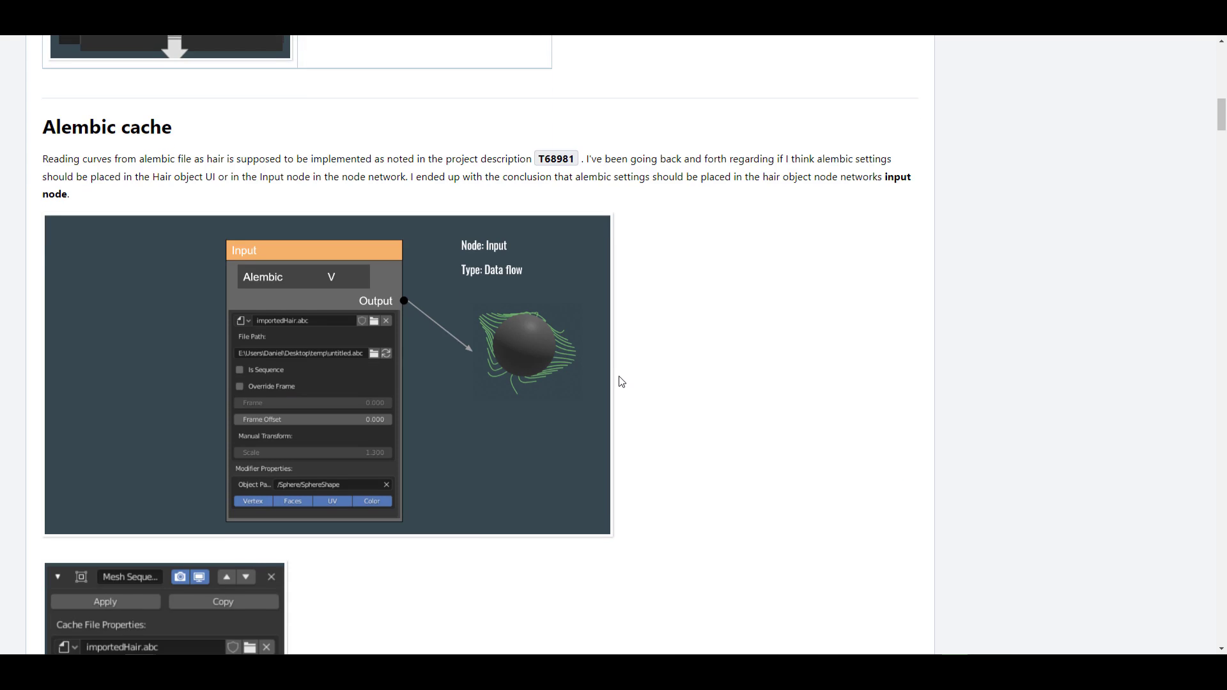
pyautogui.scroll(5, 309, 285)
pyautogui.scroll(6, 432, 314)
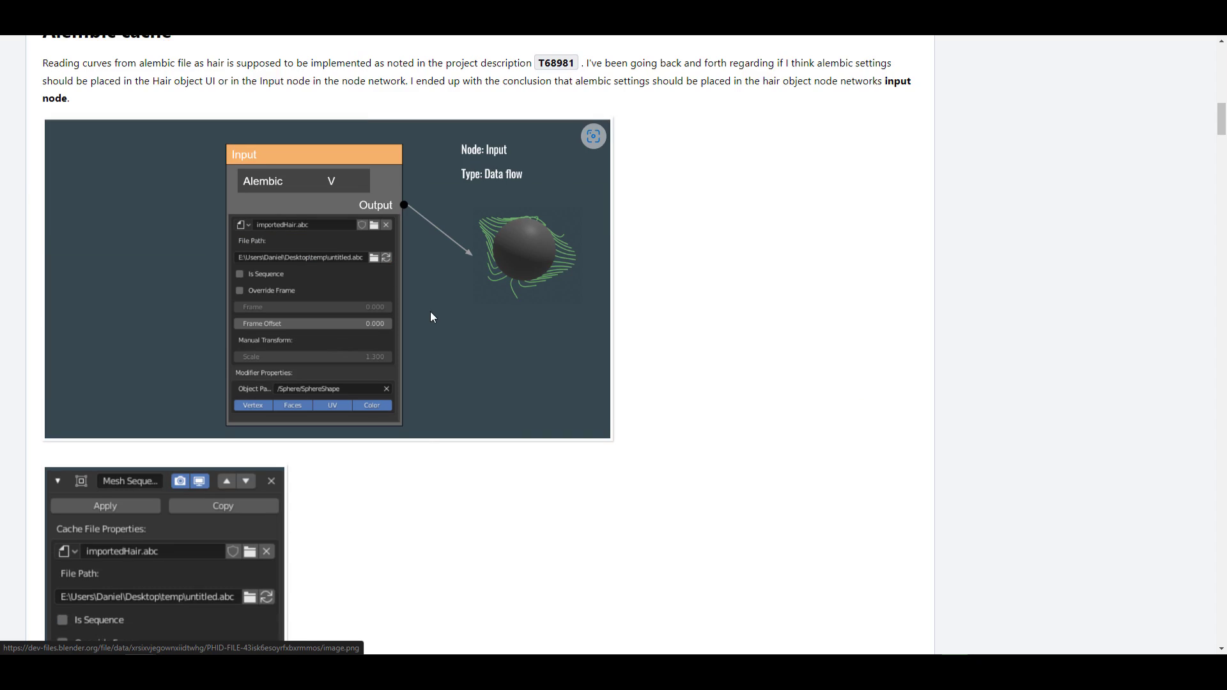
pyautogui.scroll(-20, 458, 348)
pyautogui.scroll(-4, 457, 345)
pyautogui.scroll(6, 458, 345)
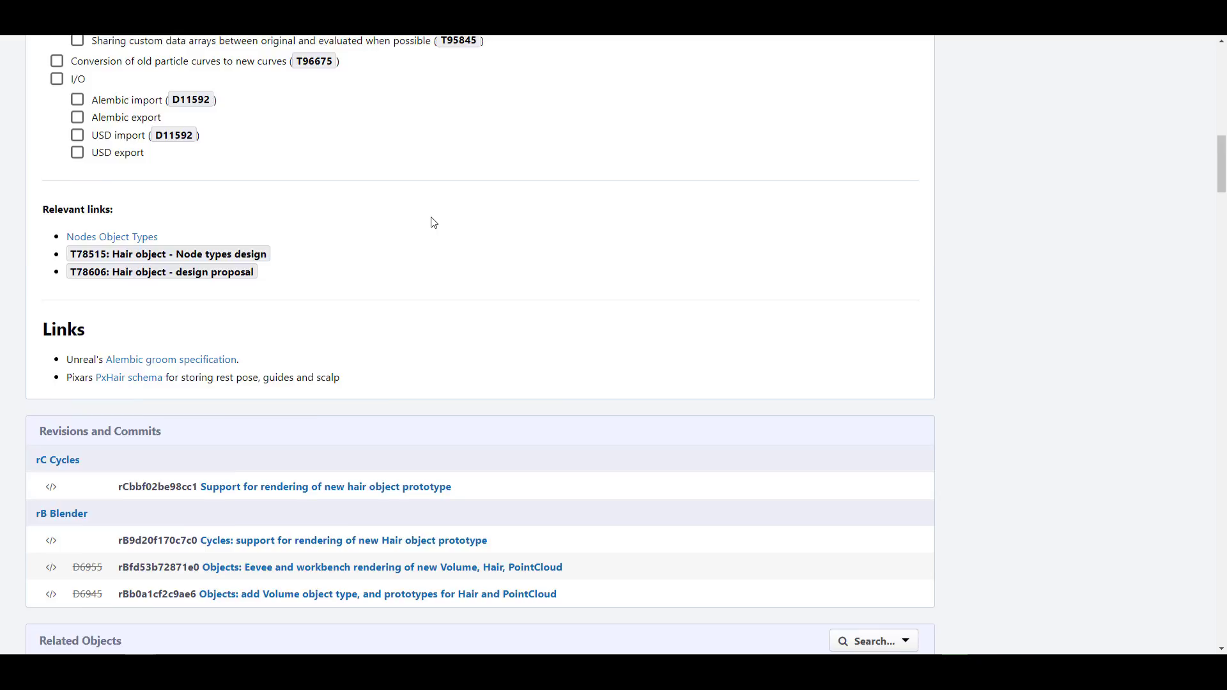
pyautogui.scroll(-1, 430, 219)
pyautogui.scroll(10, 414, 339)
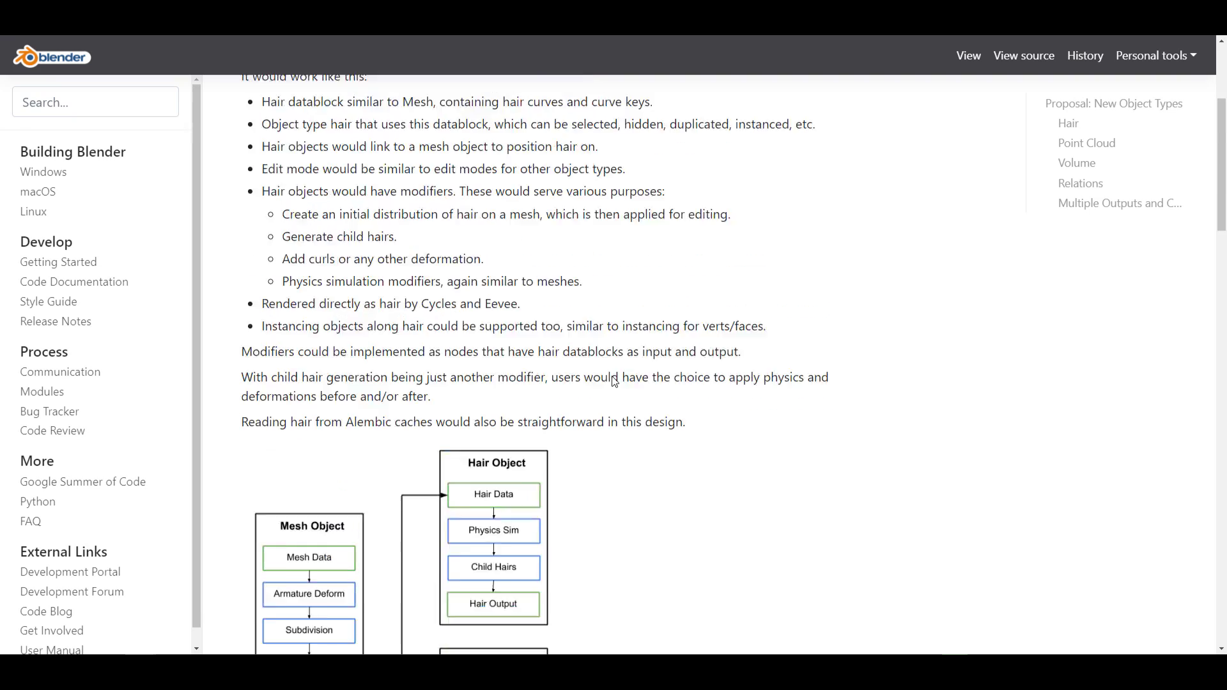
pyautogui.scroll(1, 716, 464)
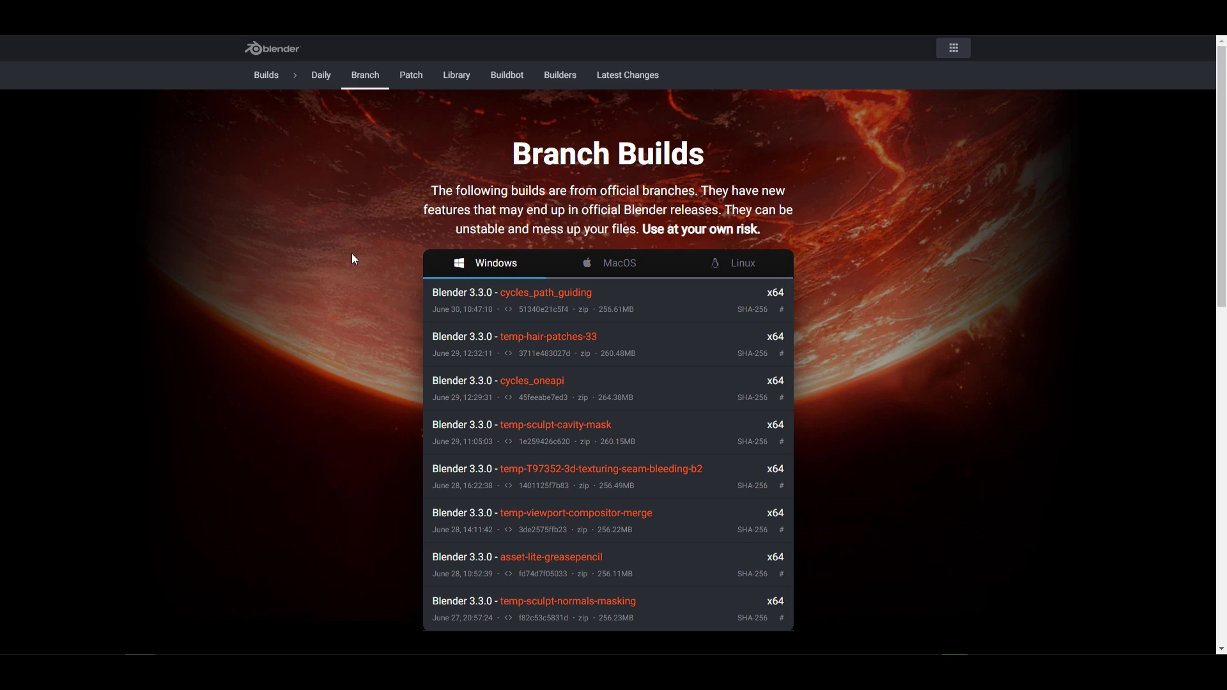